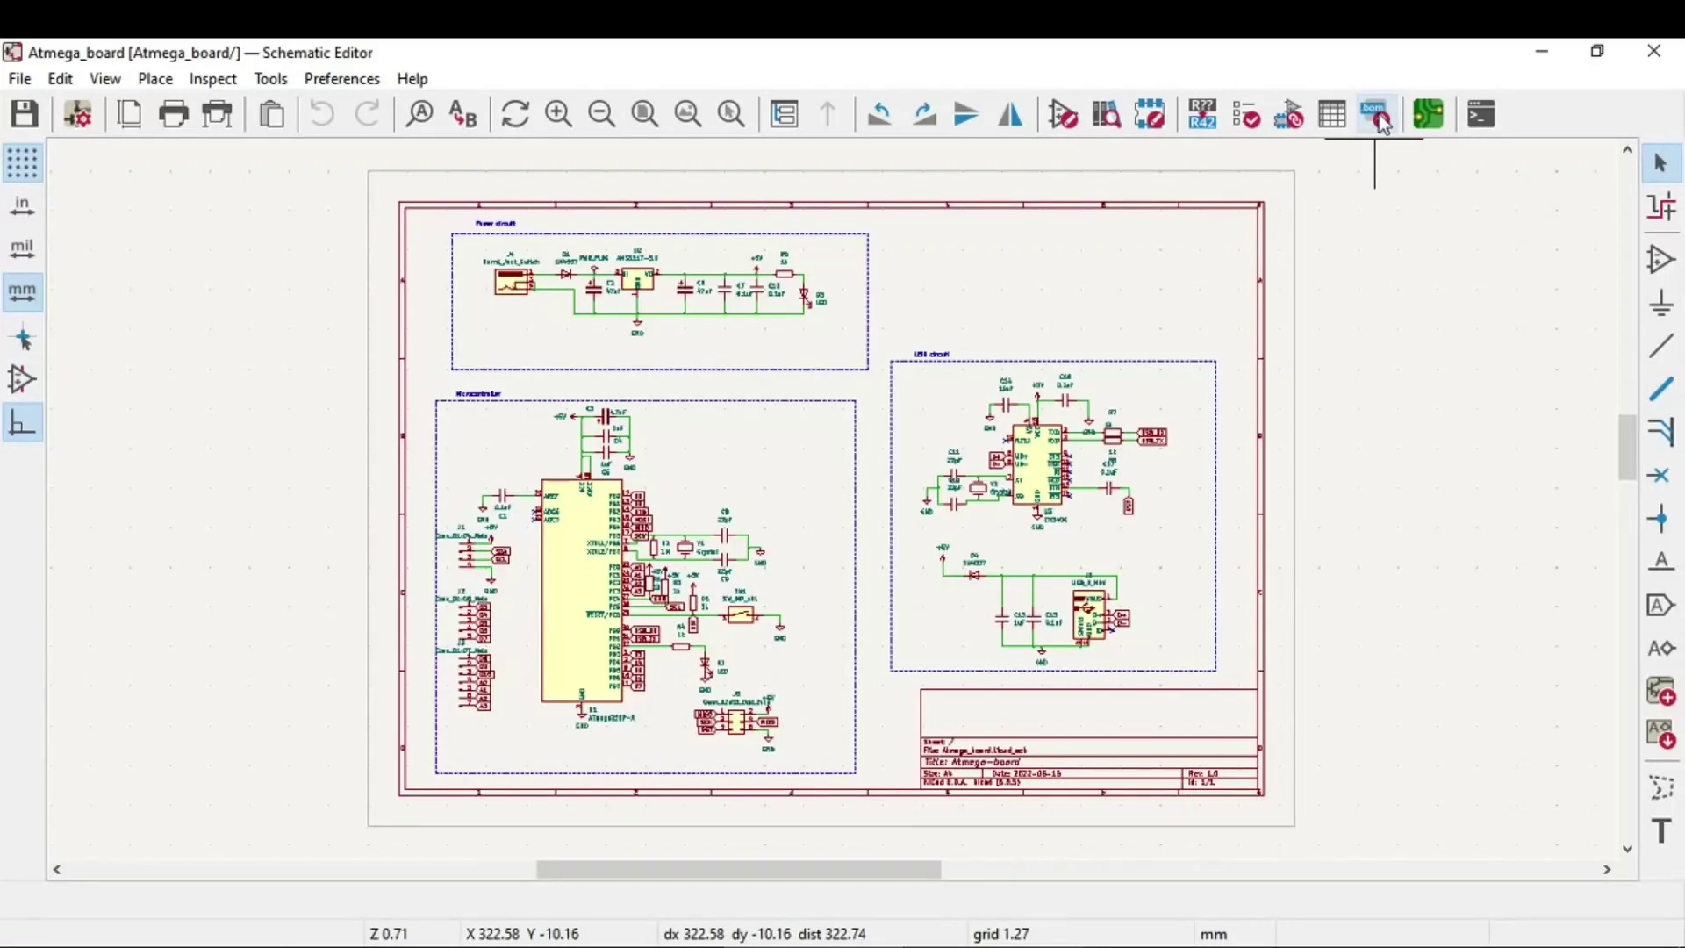
Step: Generate the schematic's bill of materials with the bom_csv_grouped_by_value_with_fp script
left_click(1379, 116)
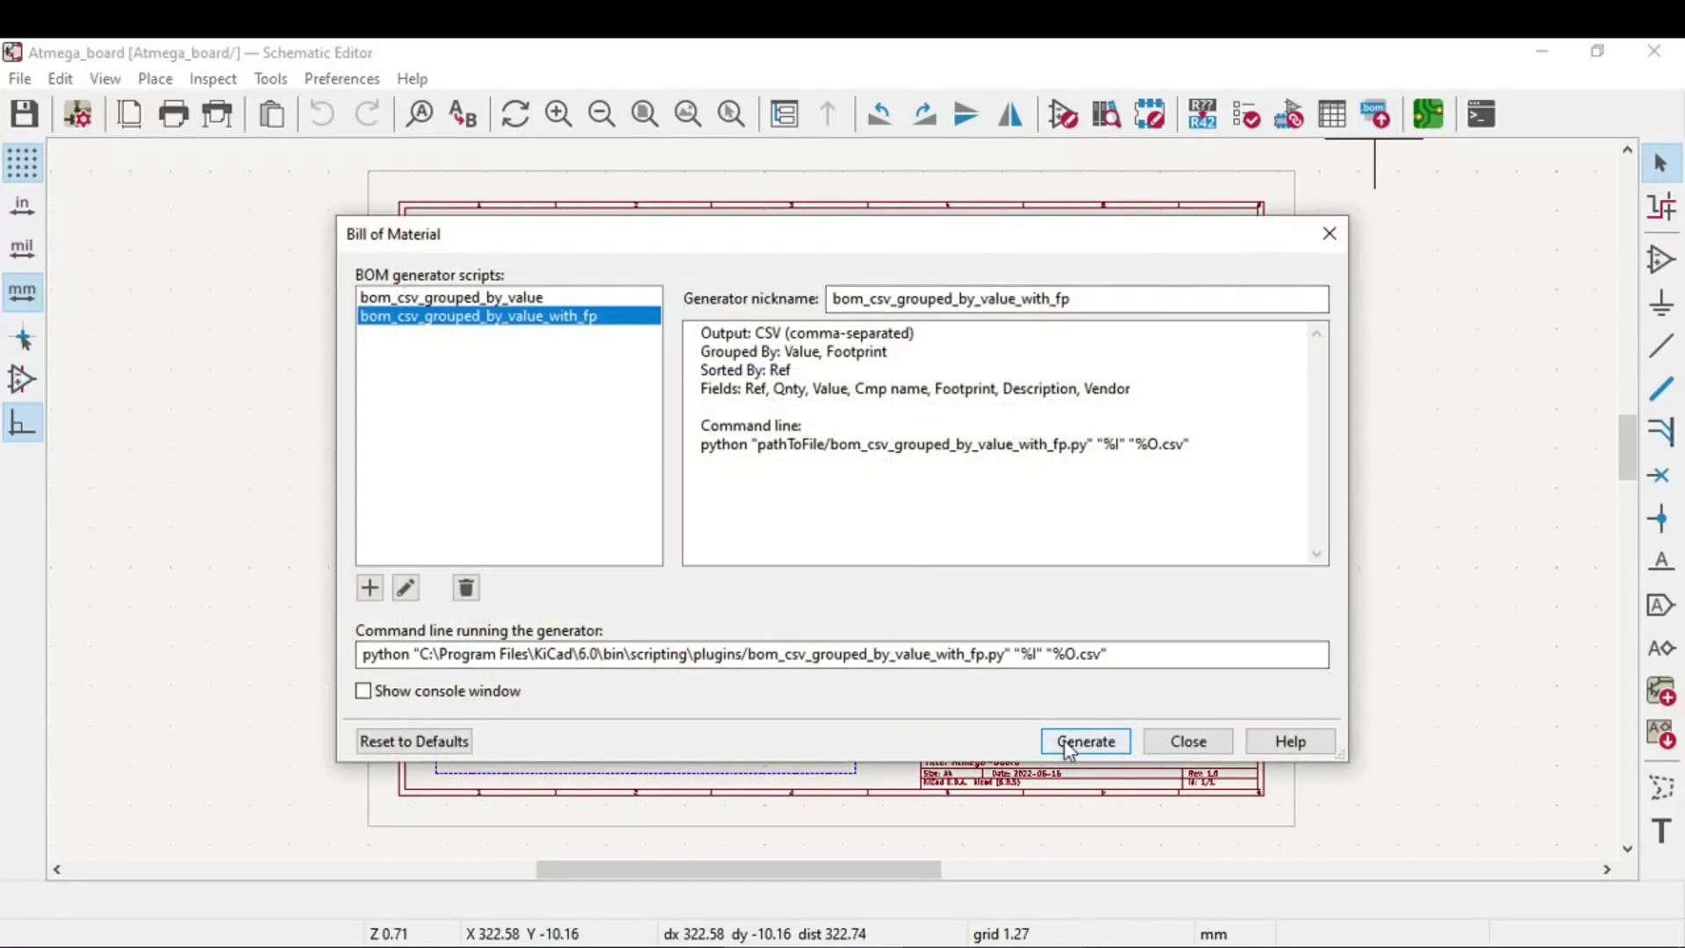
left_click(1063, 742)
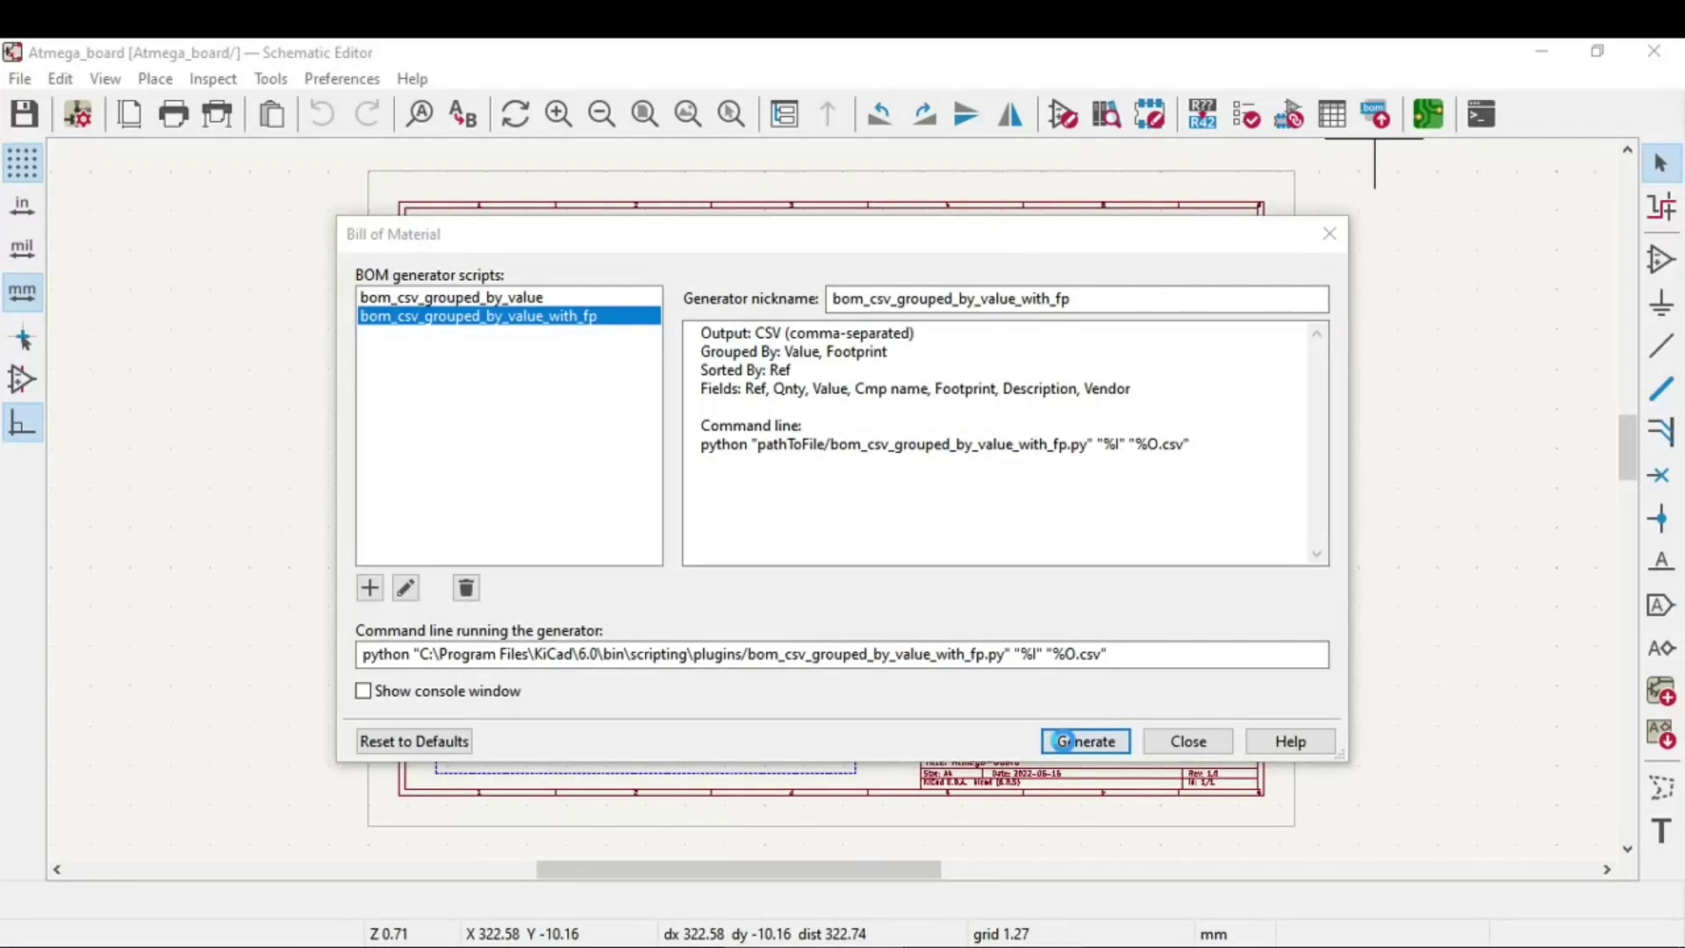
left_click(754, 435)
left_click_drag(754, 435, 704, 425)
left_click(763, 449)
left_click(987, 498)
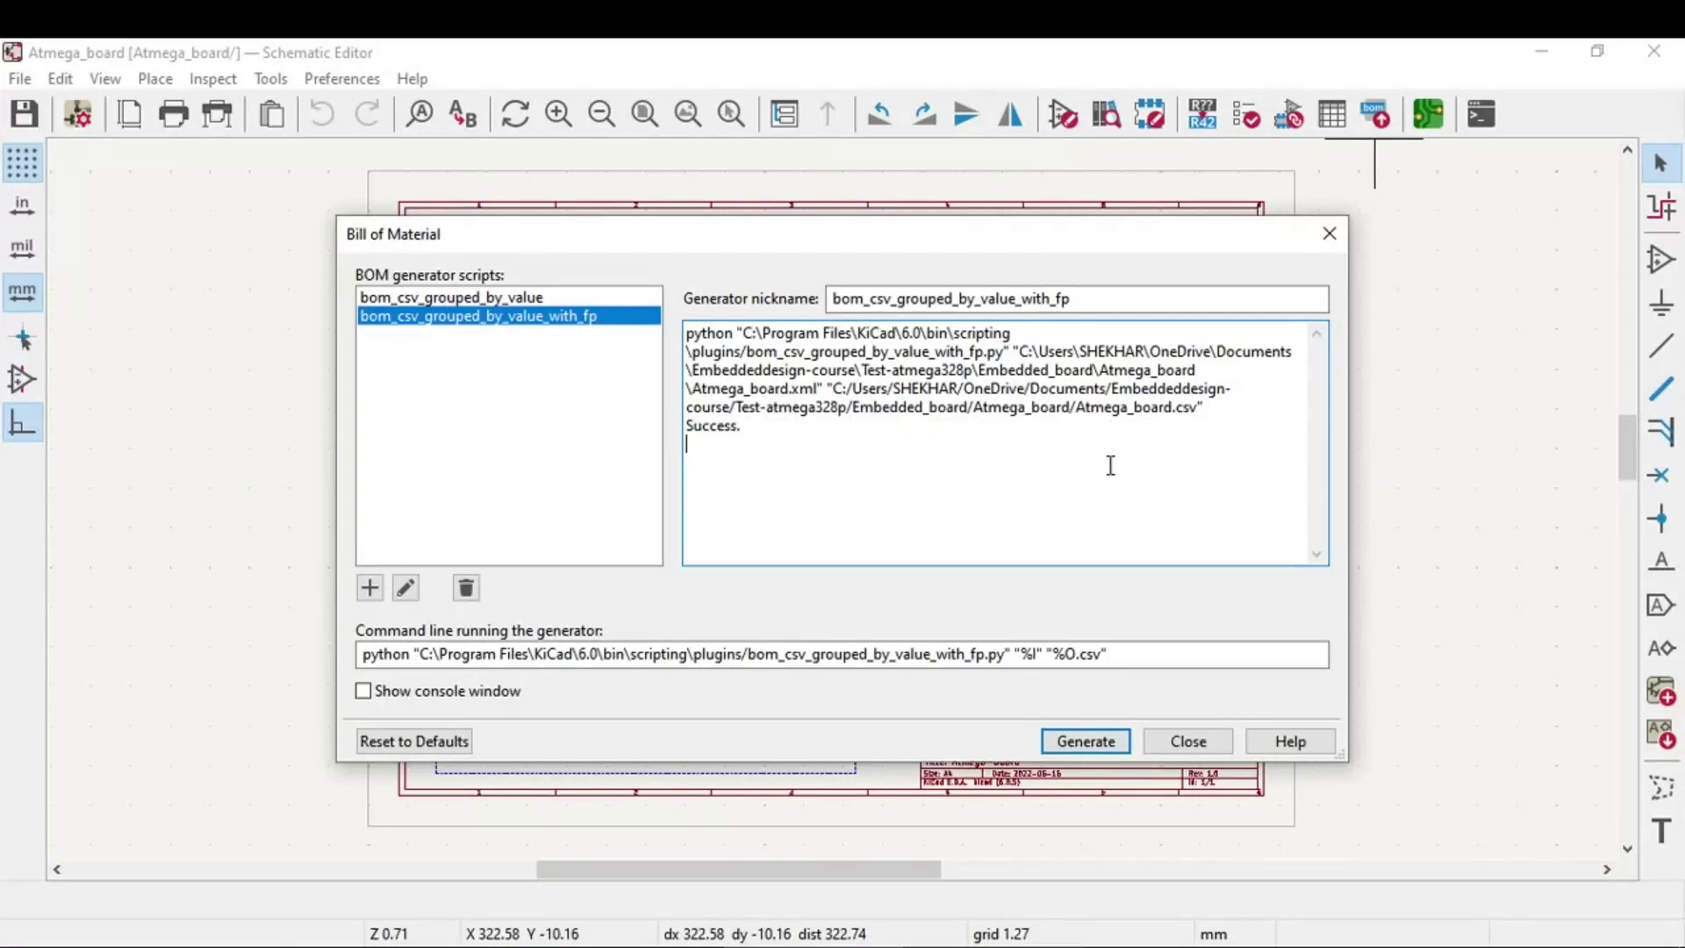
Step: Check the output path of the generated CSV file in the script log, and close the Bill of Material dialog
left_click_drag(1214, 406, 688, 391)
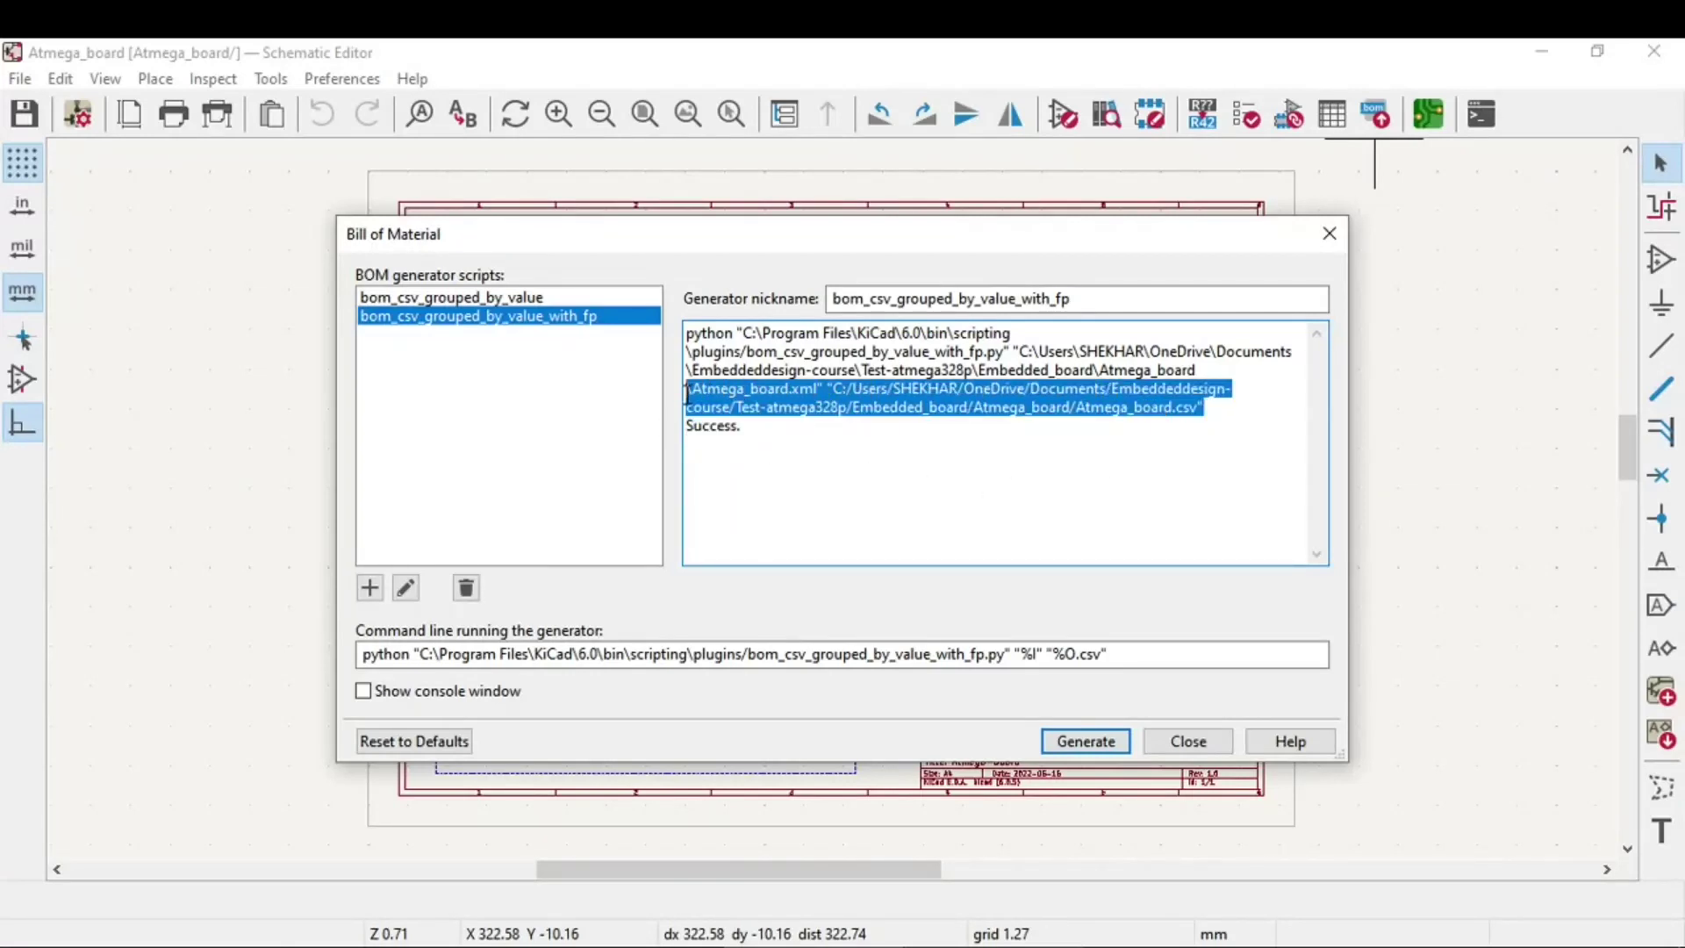
left_click(899, 453)
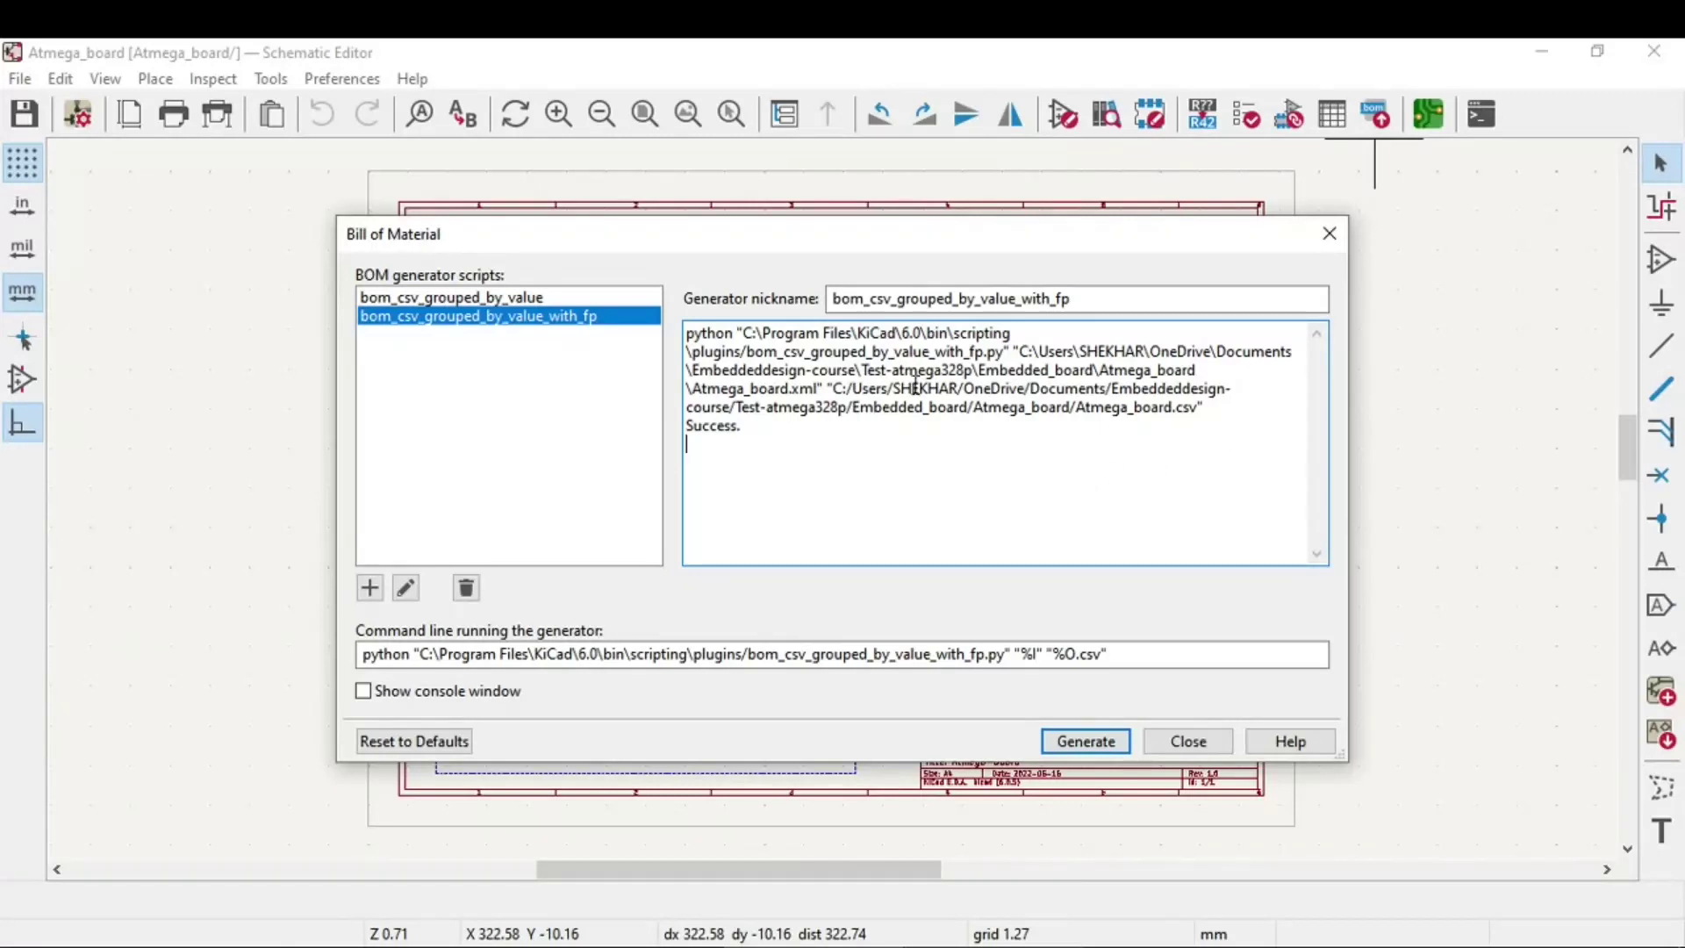
left_click_drag(835, 393, 1238, 418)
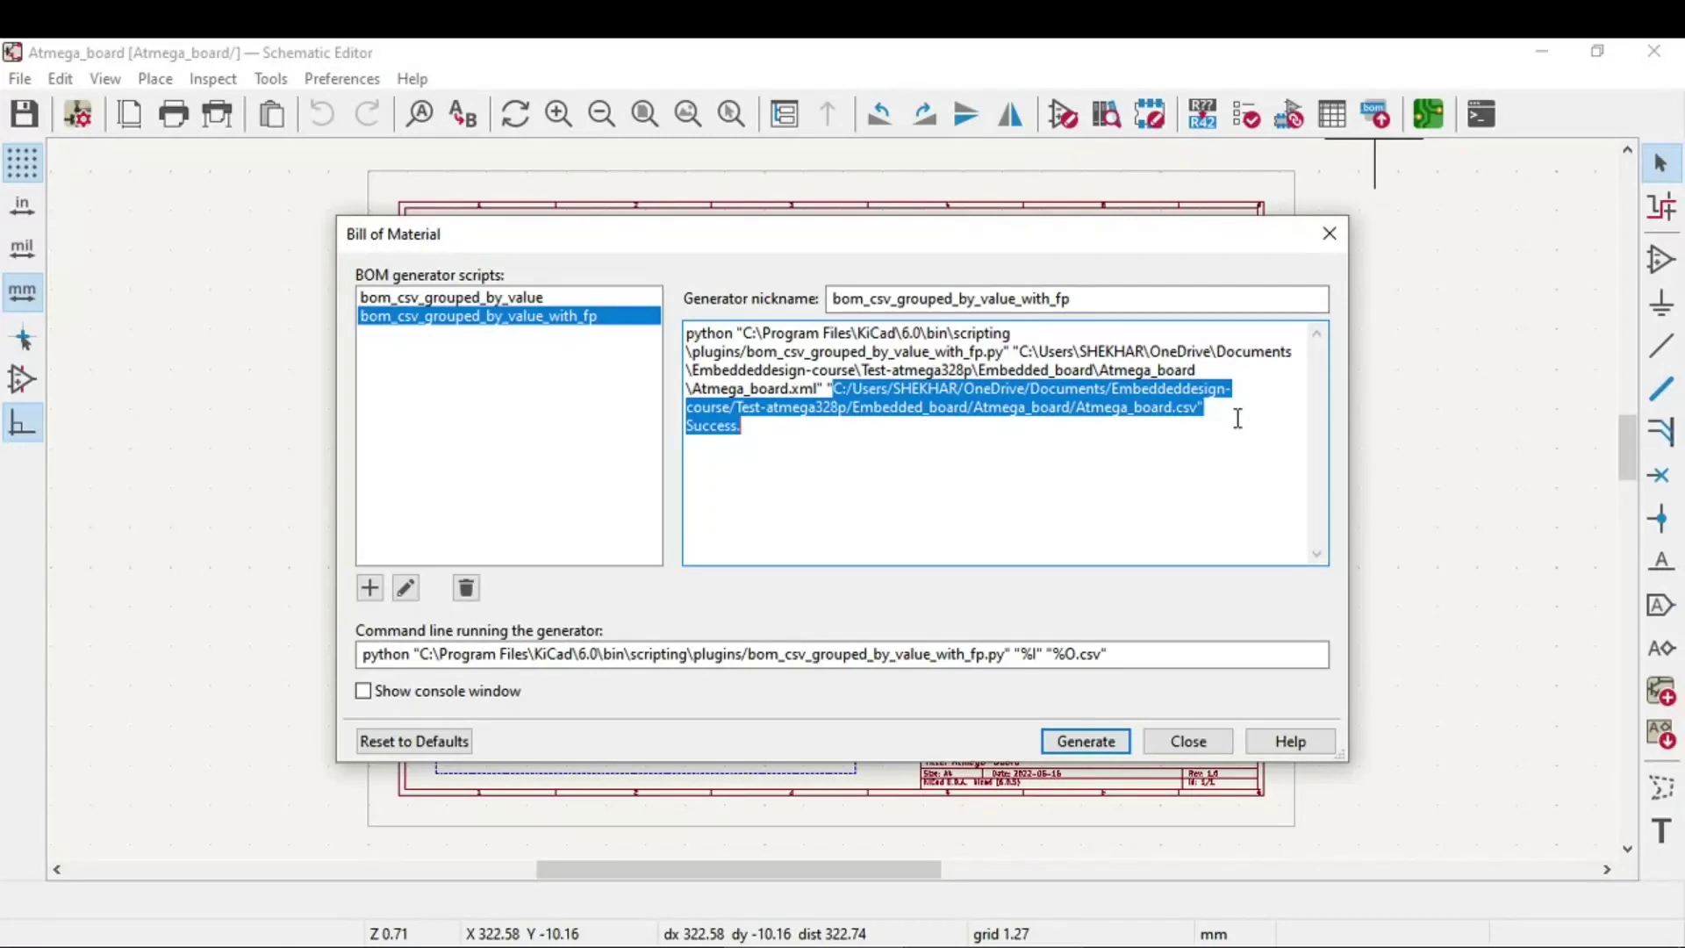
left_click(1237, 419)
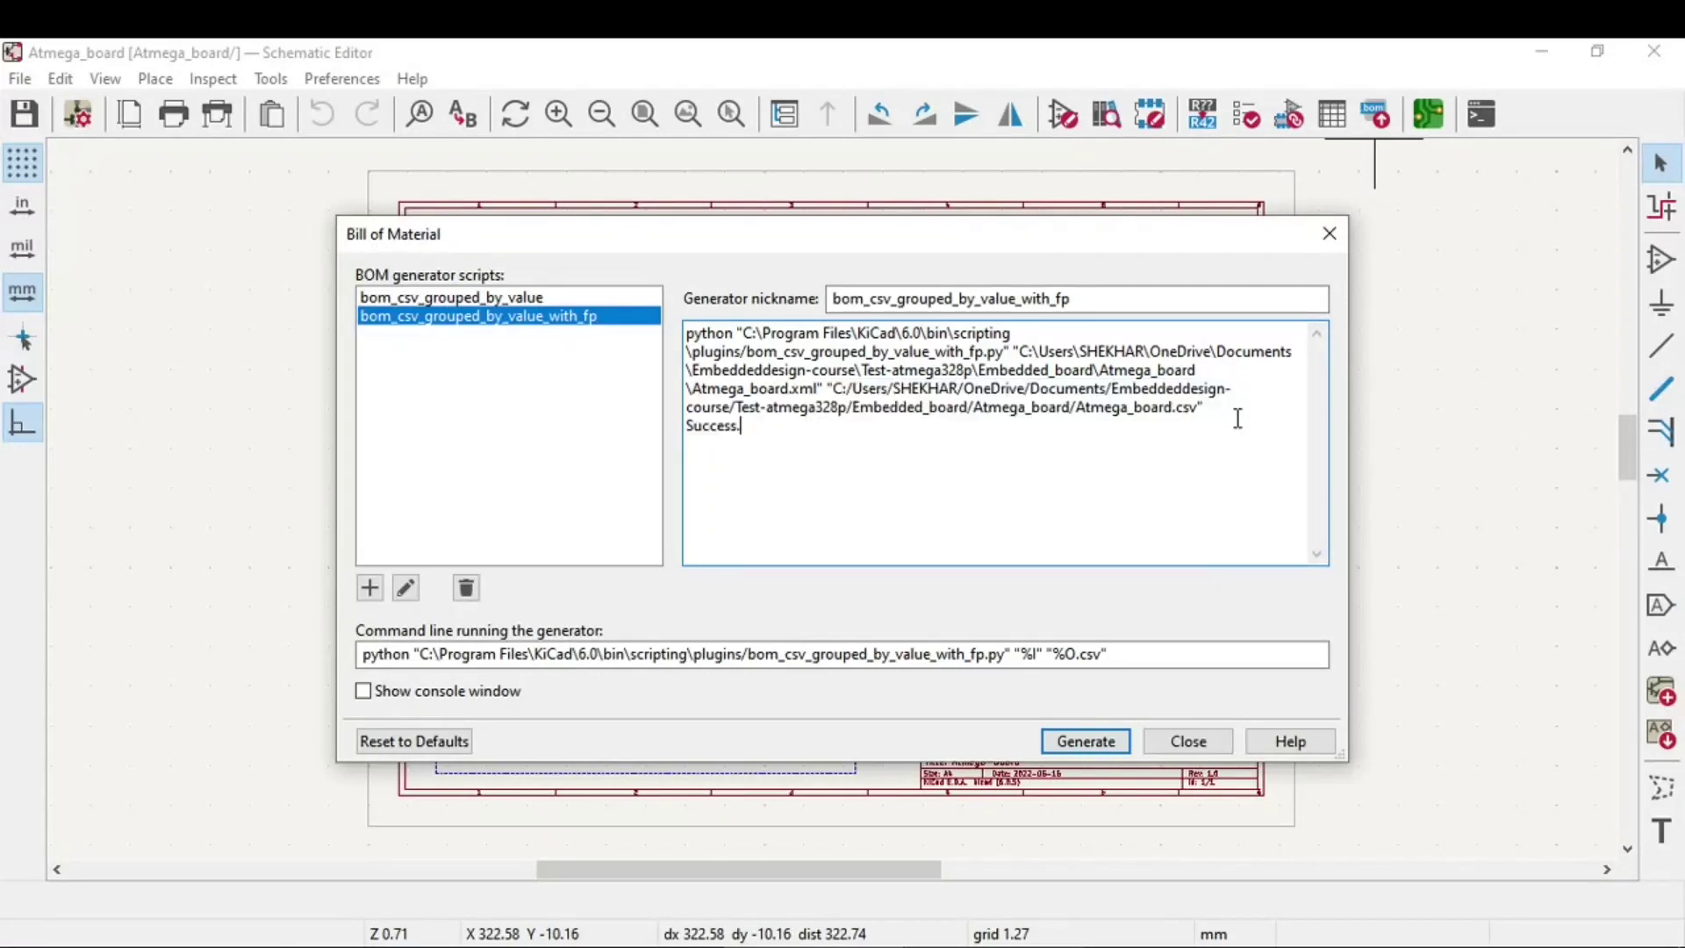
left_click(1202, 744)
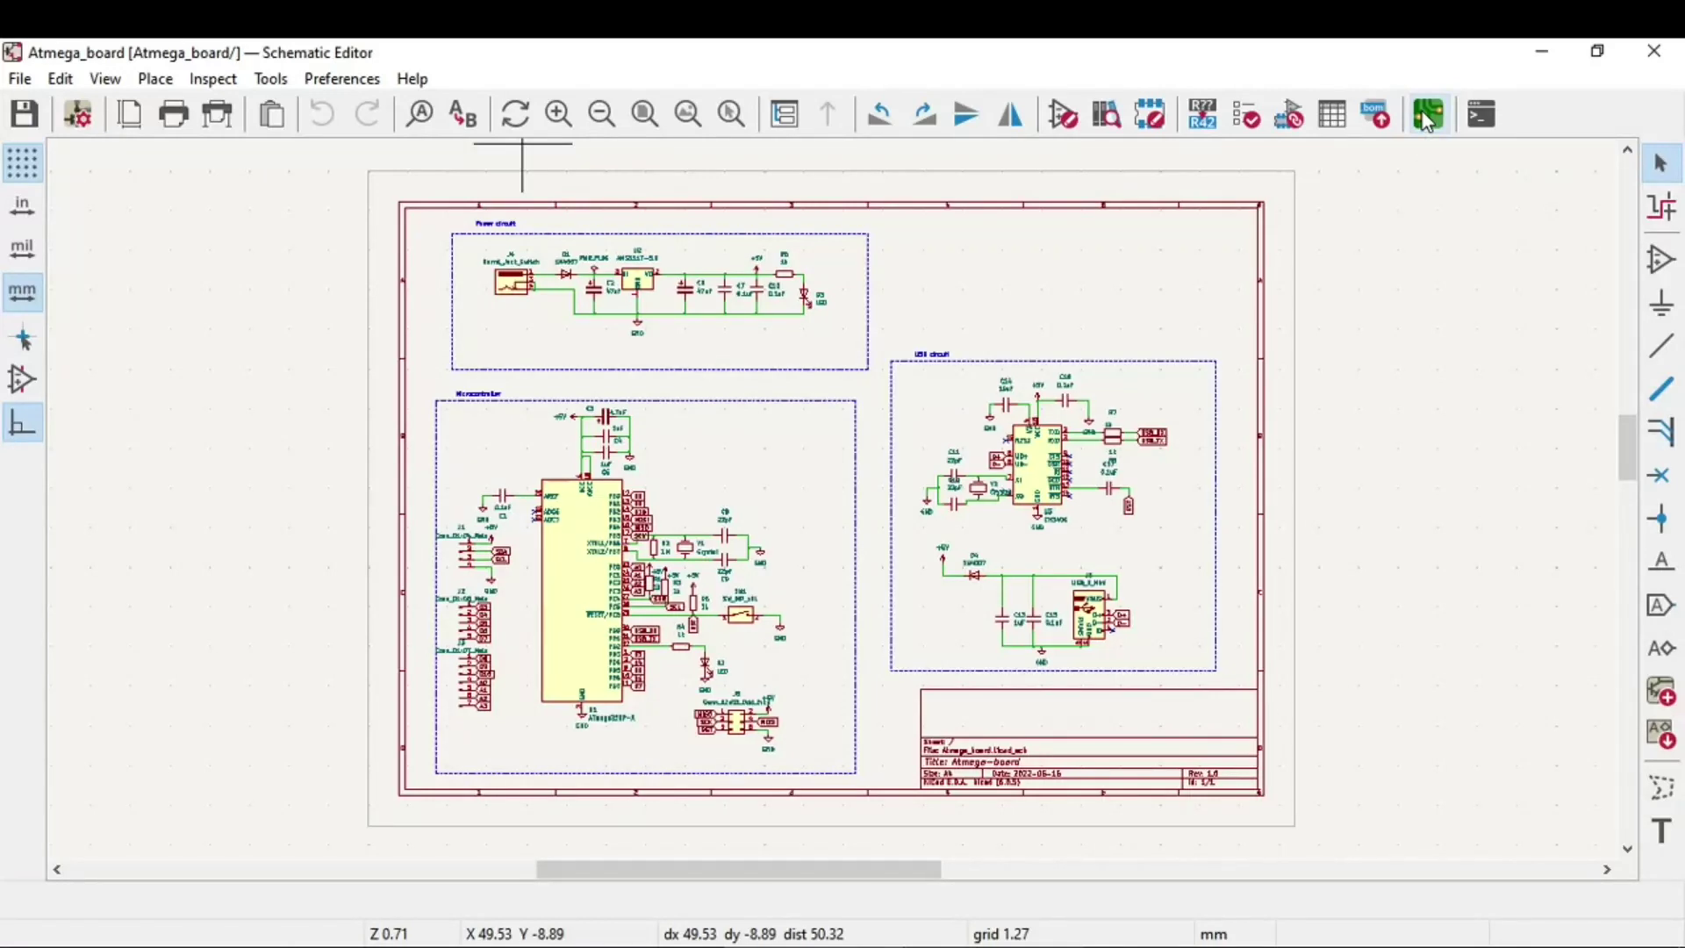
Step: Switch to the PCB Editor for this board and examine the title block of the drawing sheet
left_click(1427, 118)
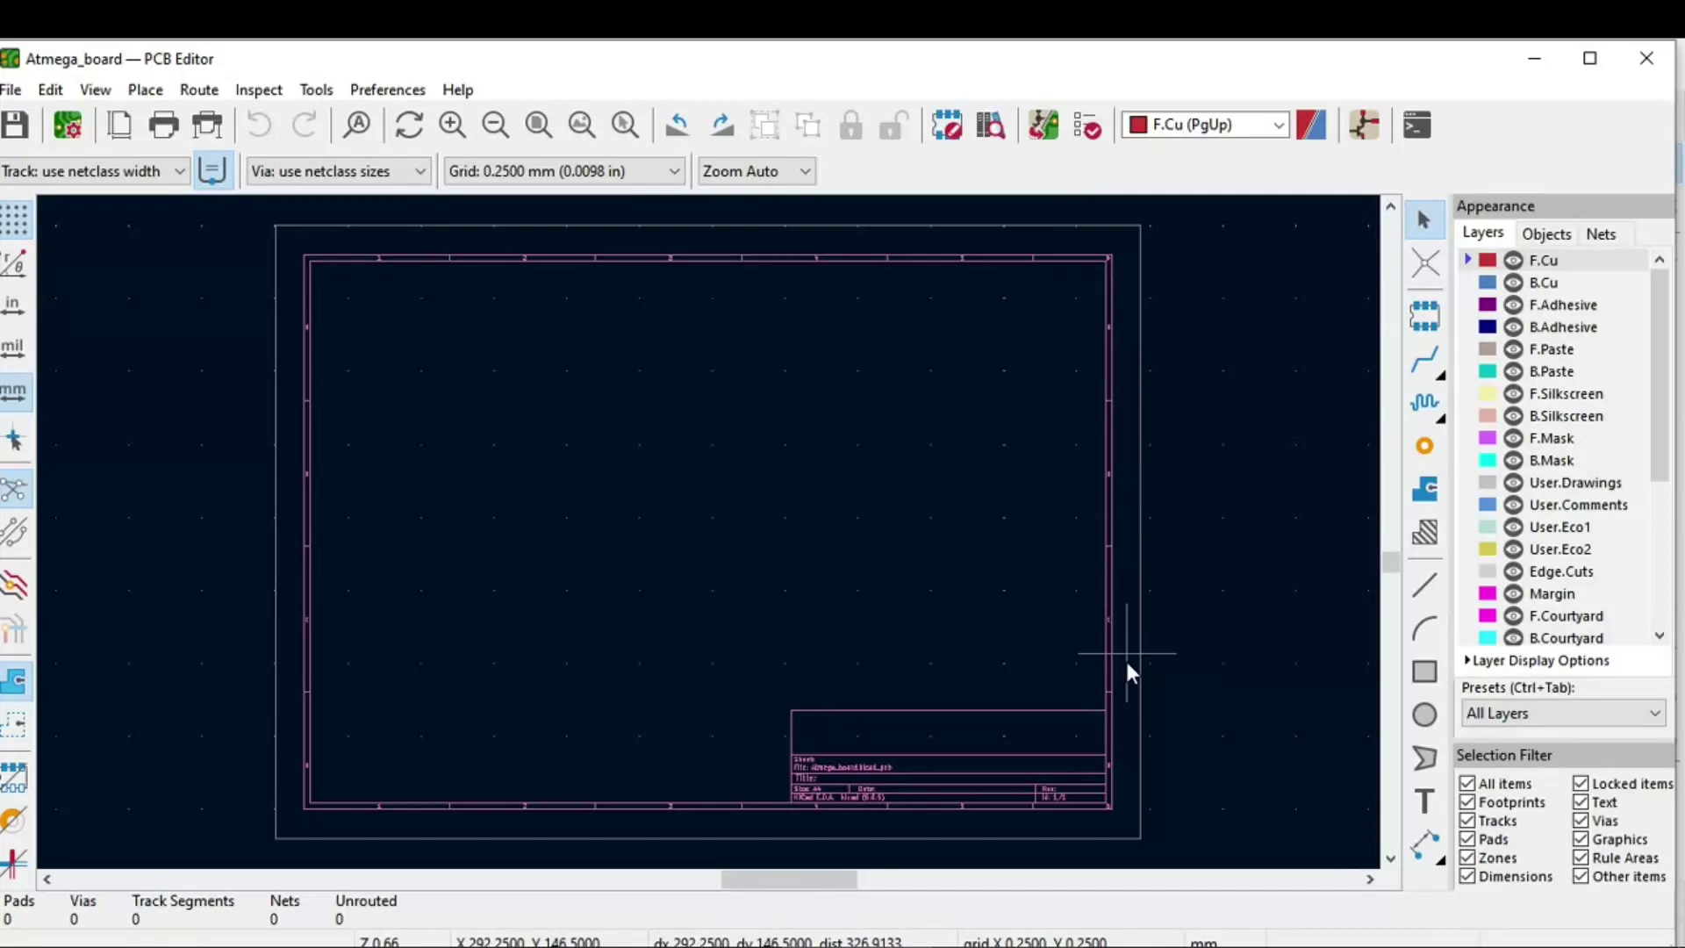
scroll(963, 825, "up", 3)
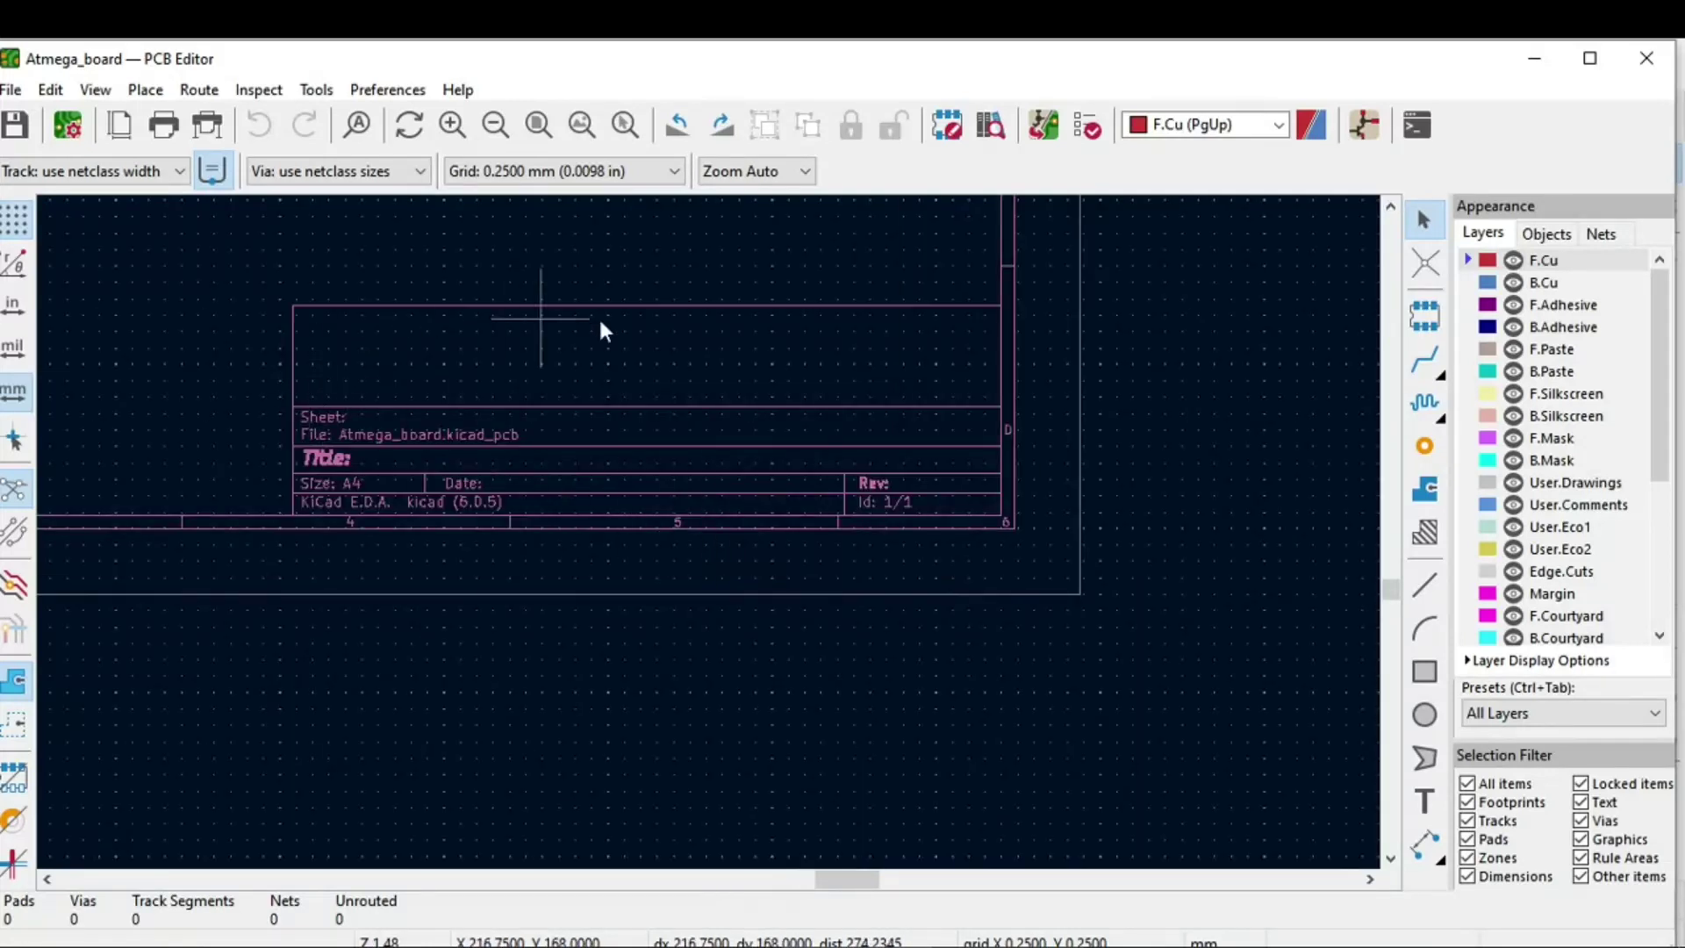
scroll(709, 535, "down", 5)
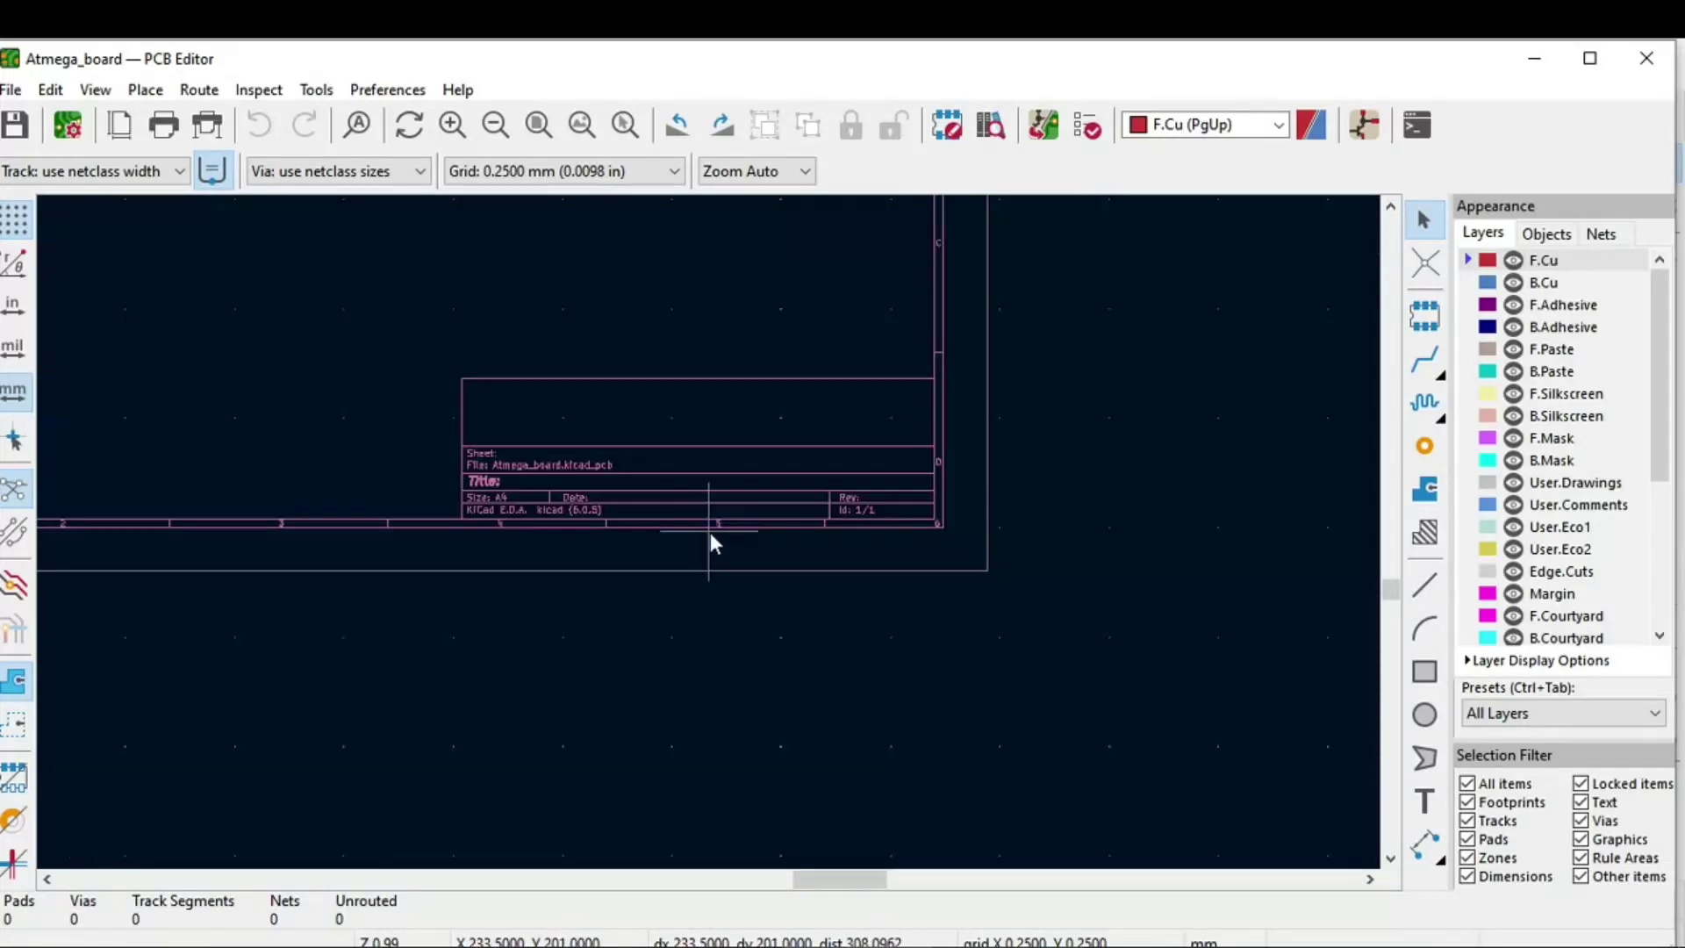
scroll(709, 496, "up", 1)
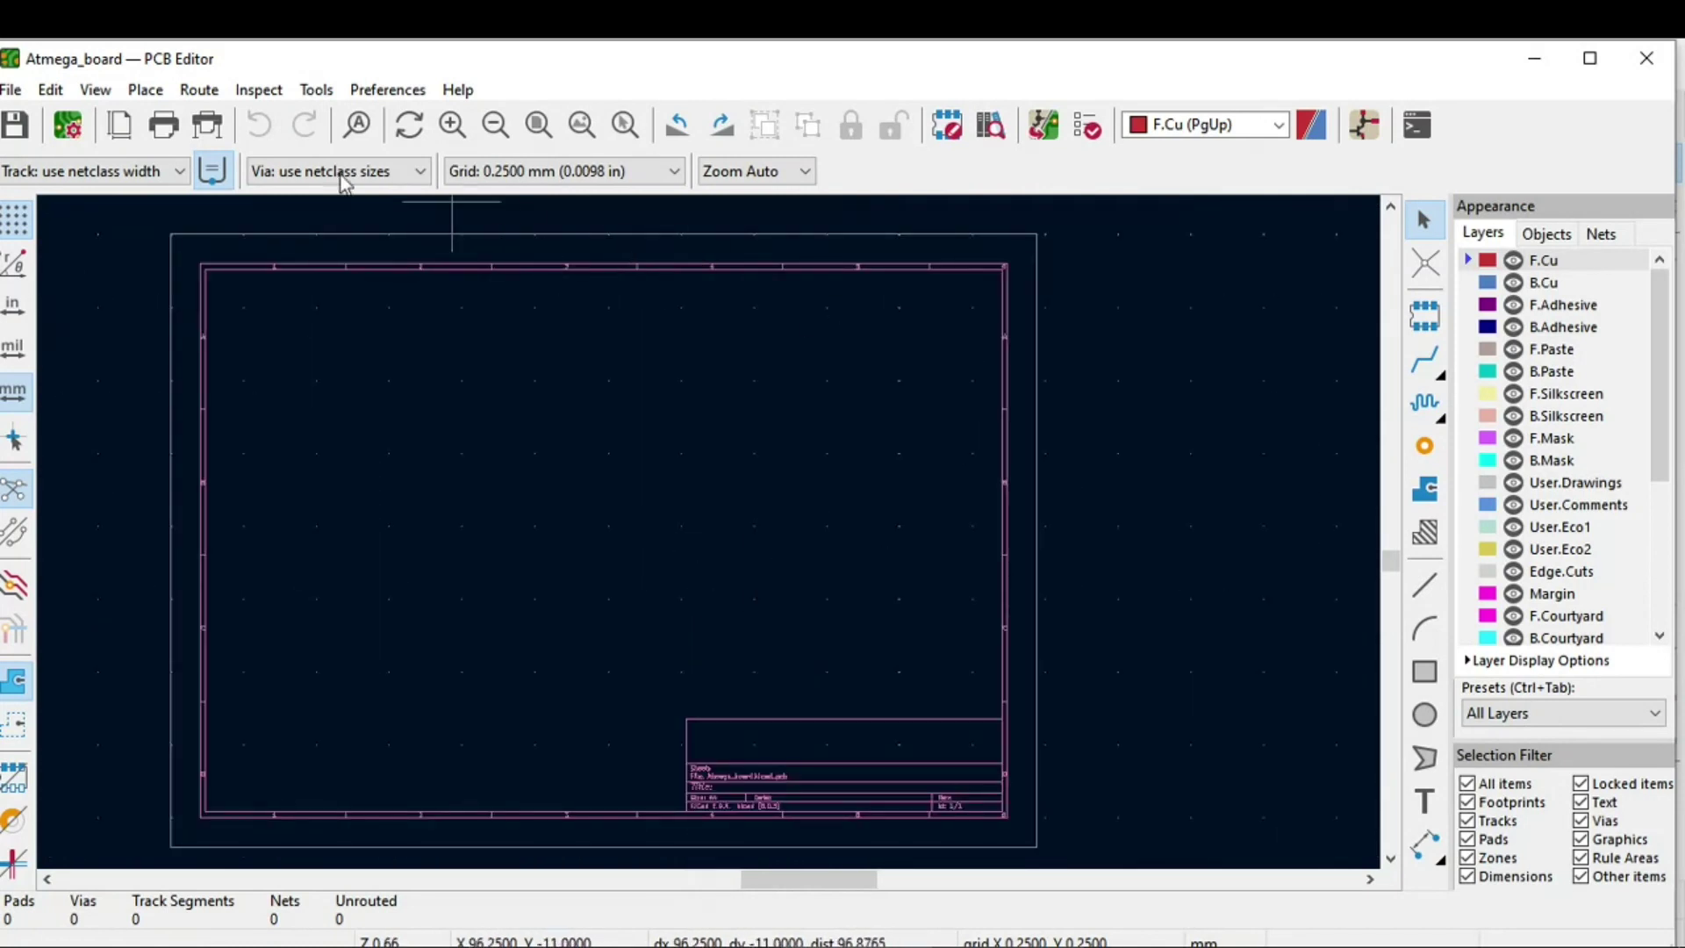
left_click(21, 93)
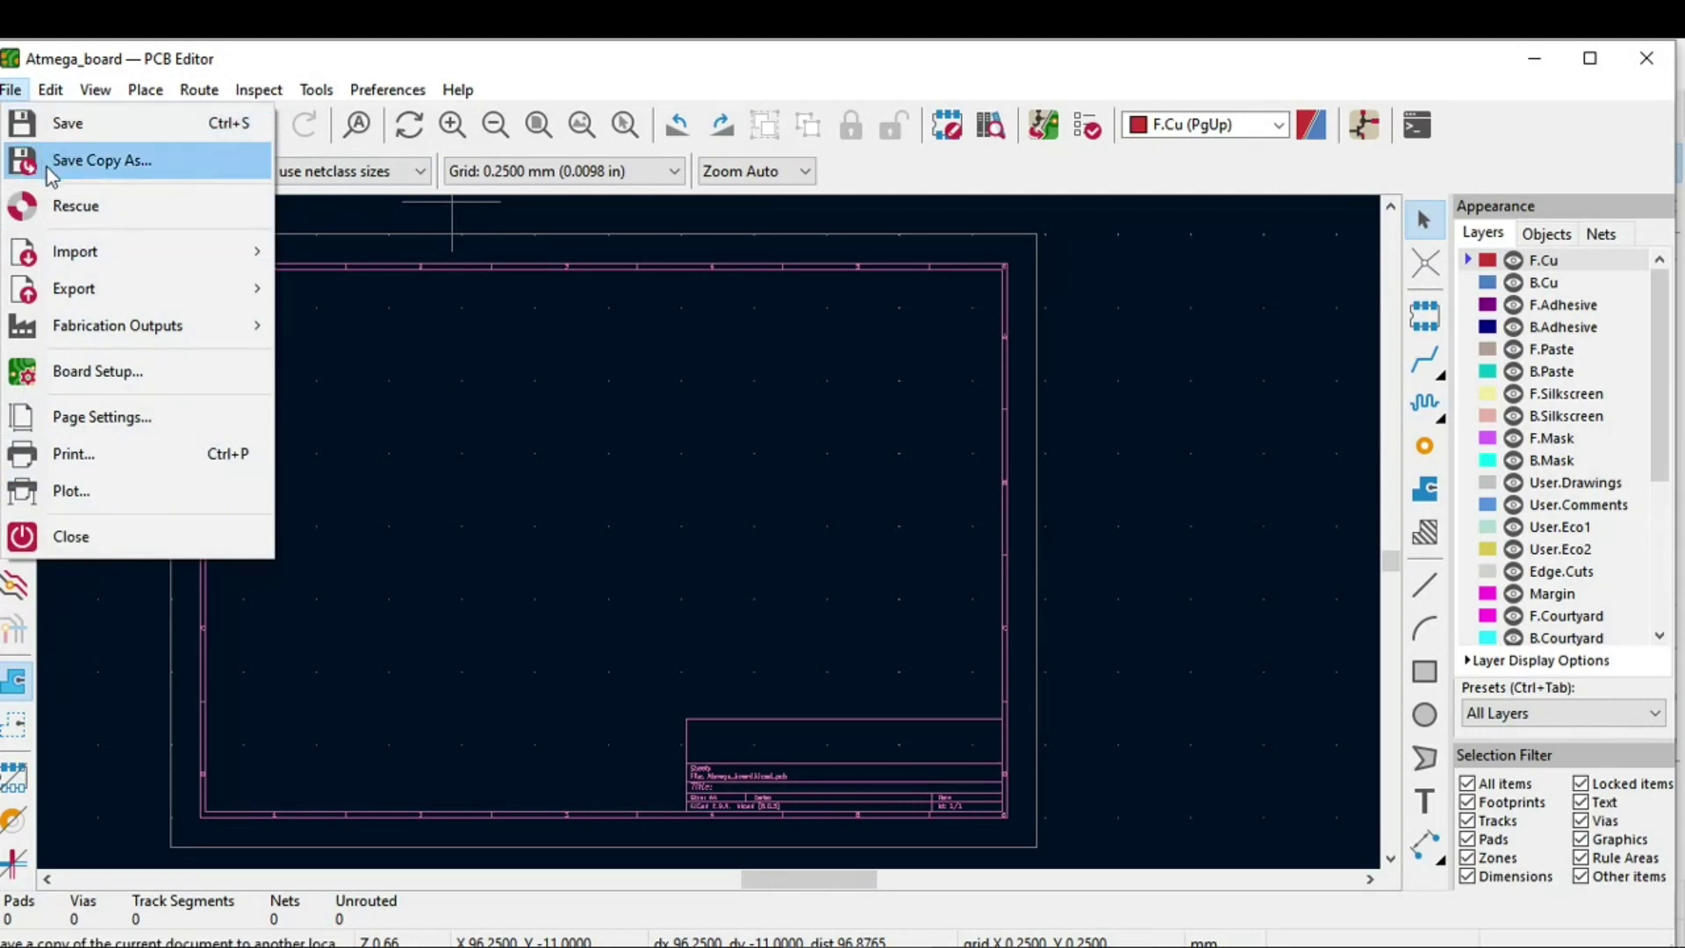
mouse_move(67, 253)
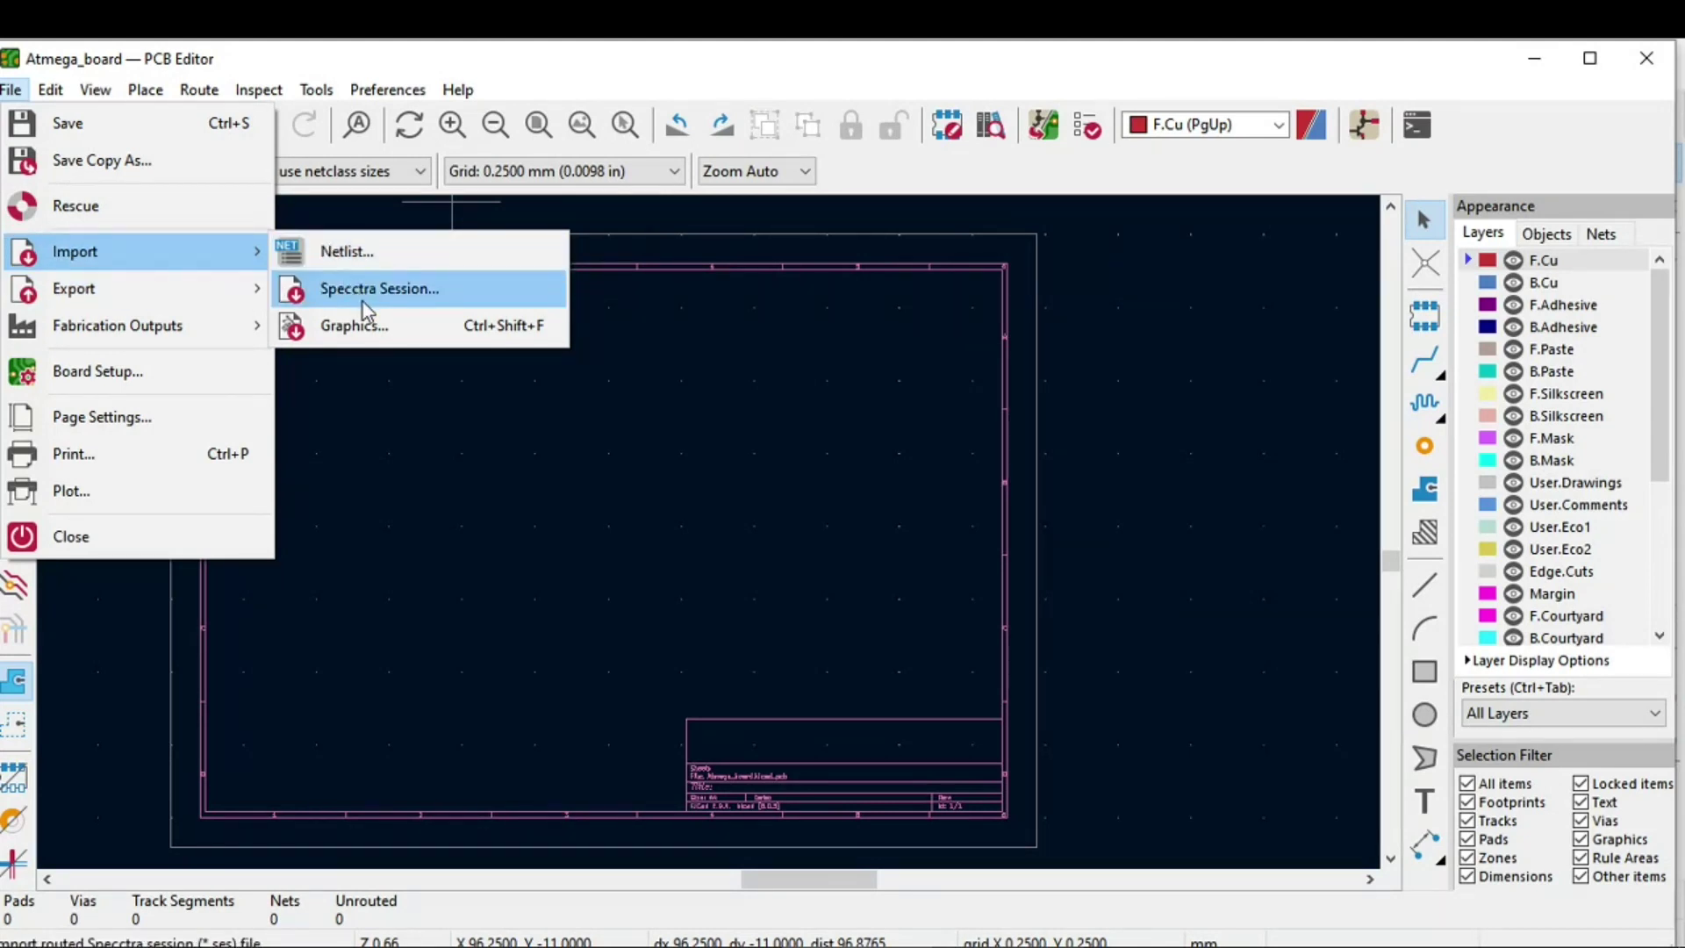
mouse_move(239, 294)
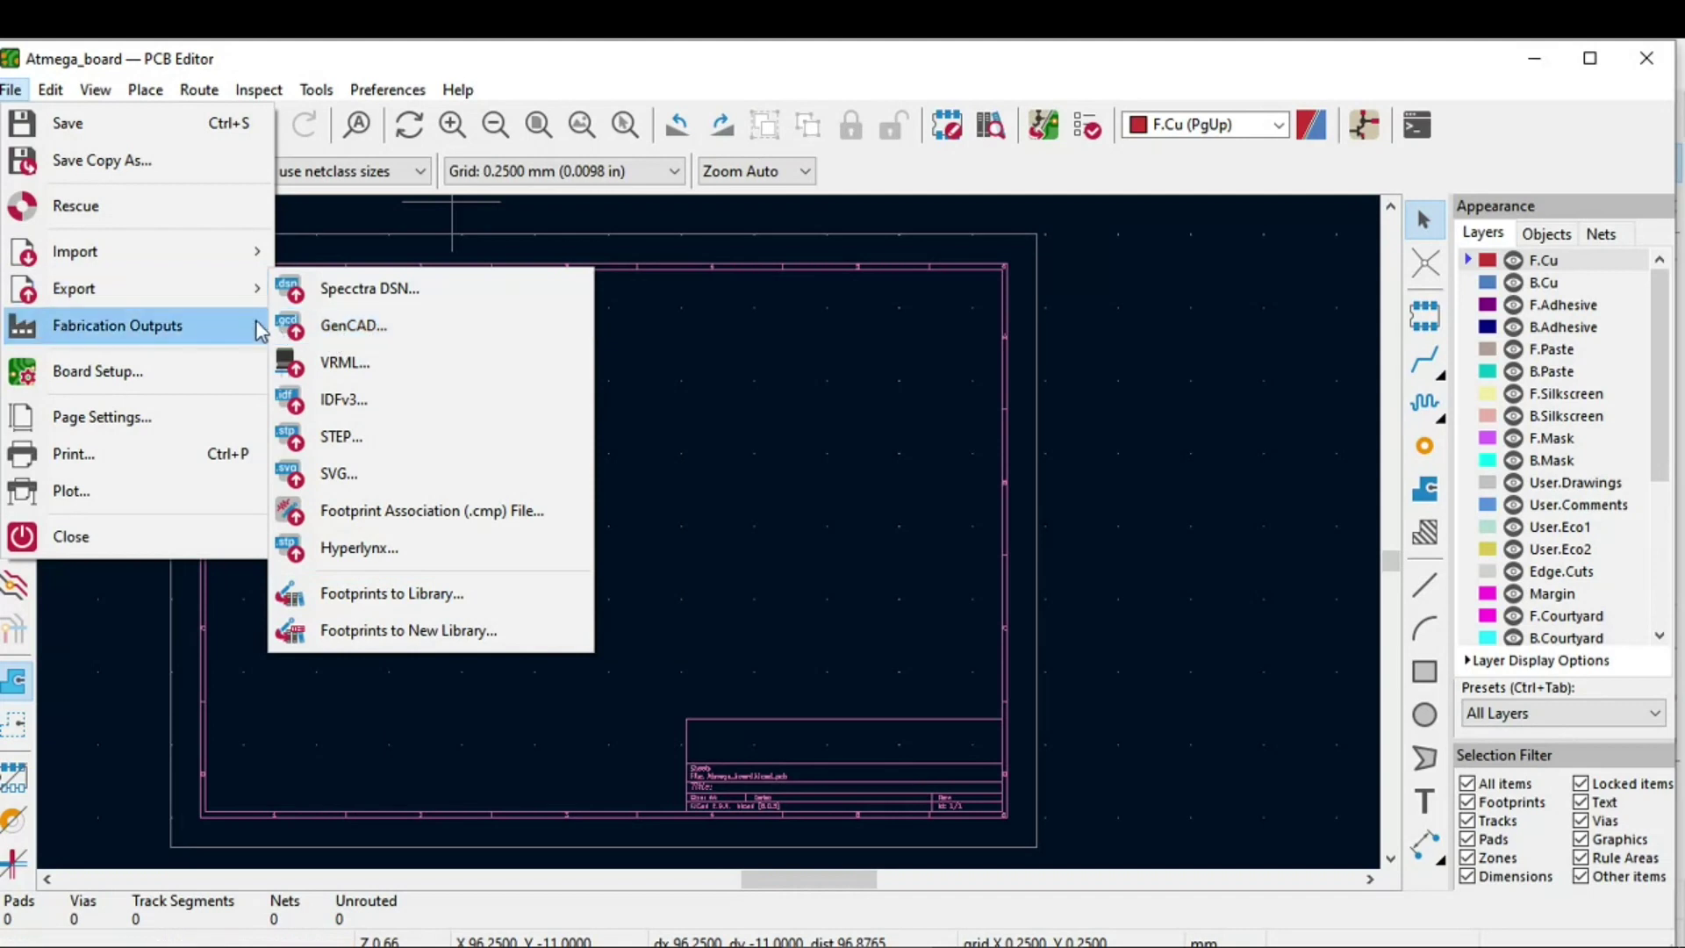
mouse_move(251, 329)
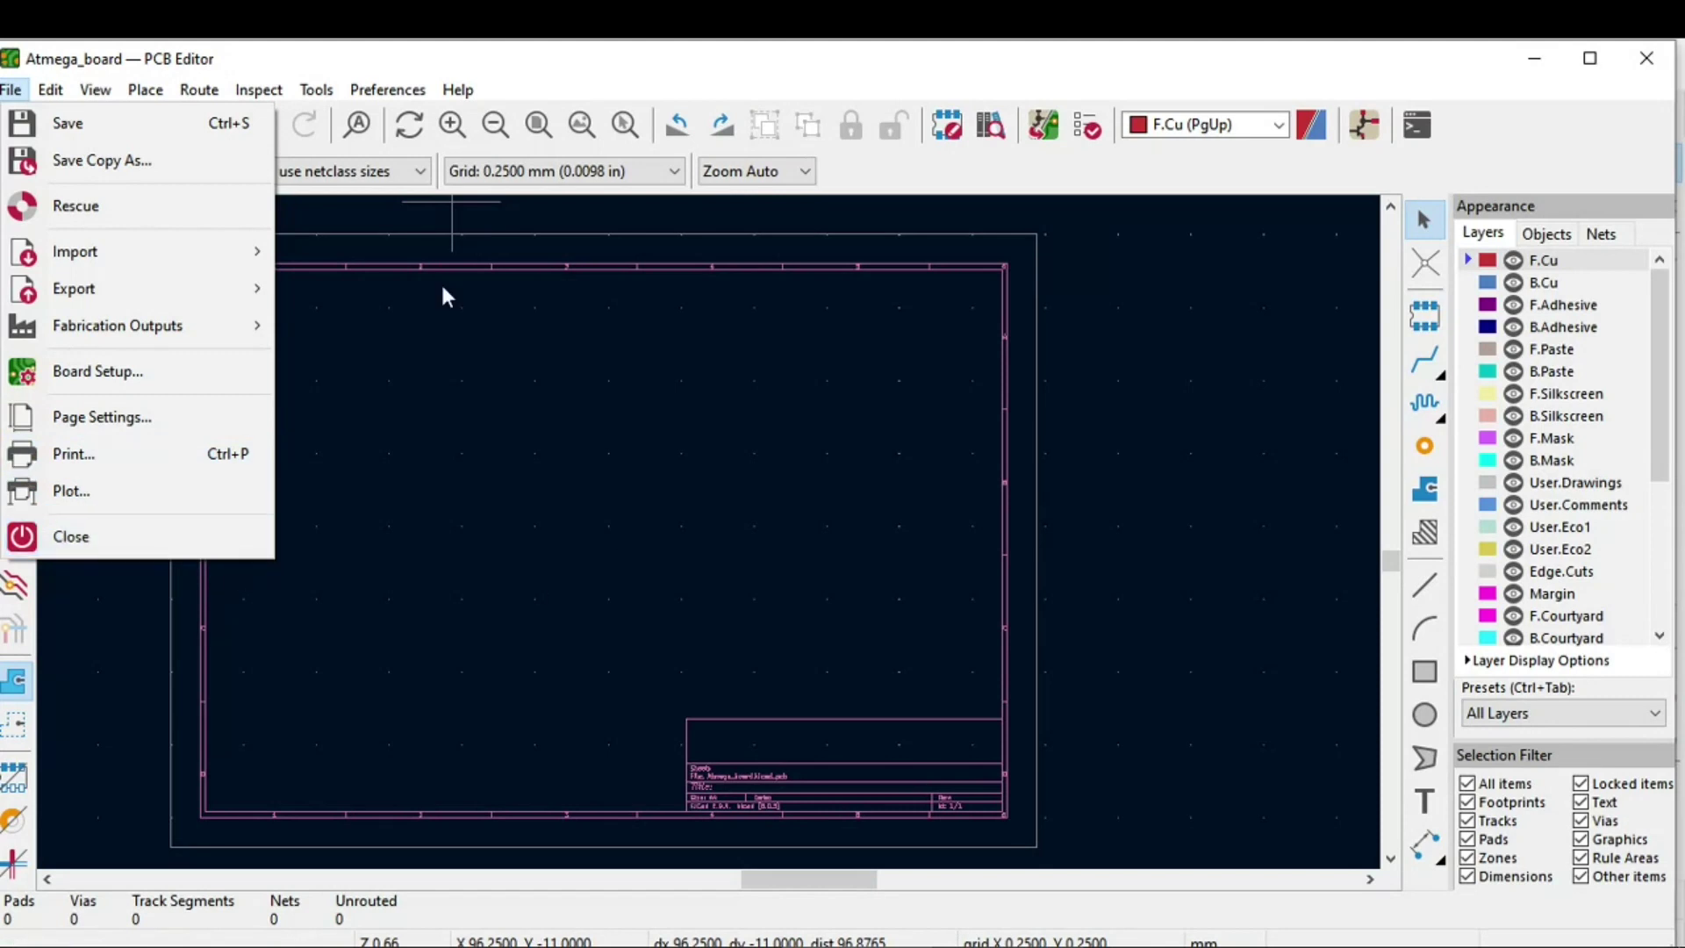
mouse_move(54, 92)
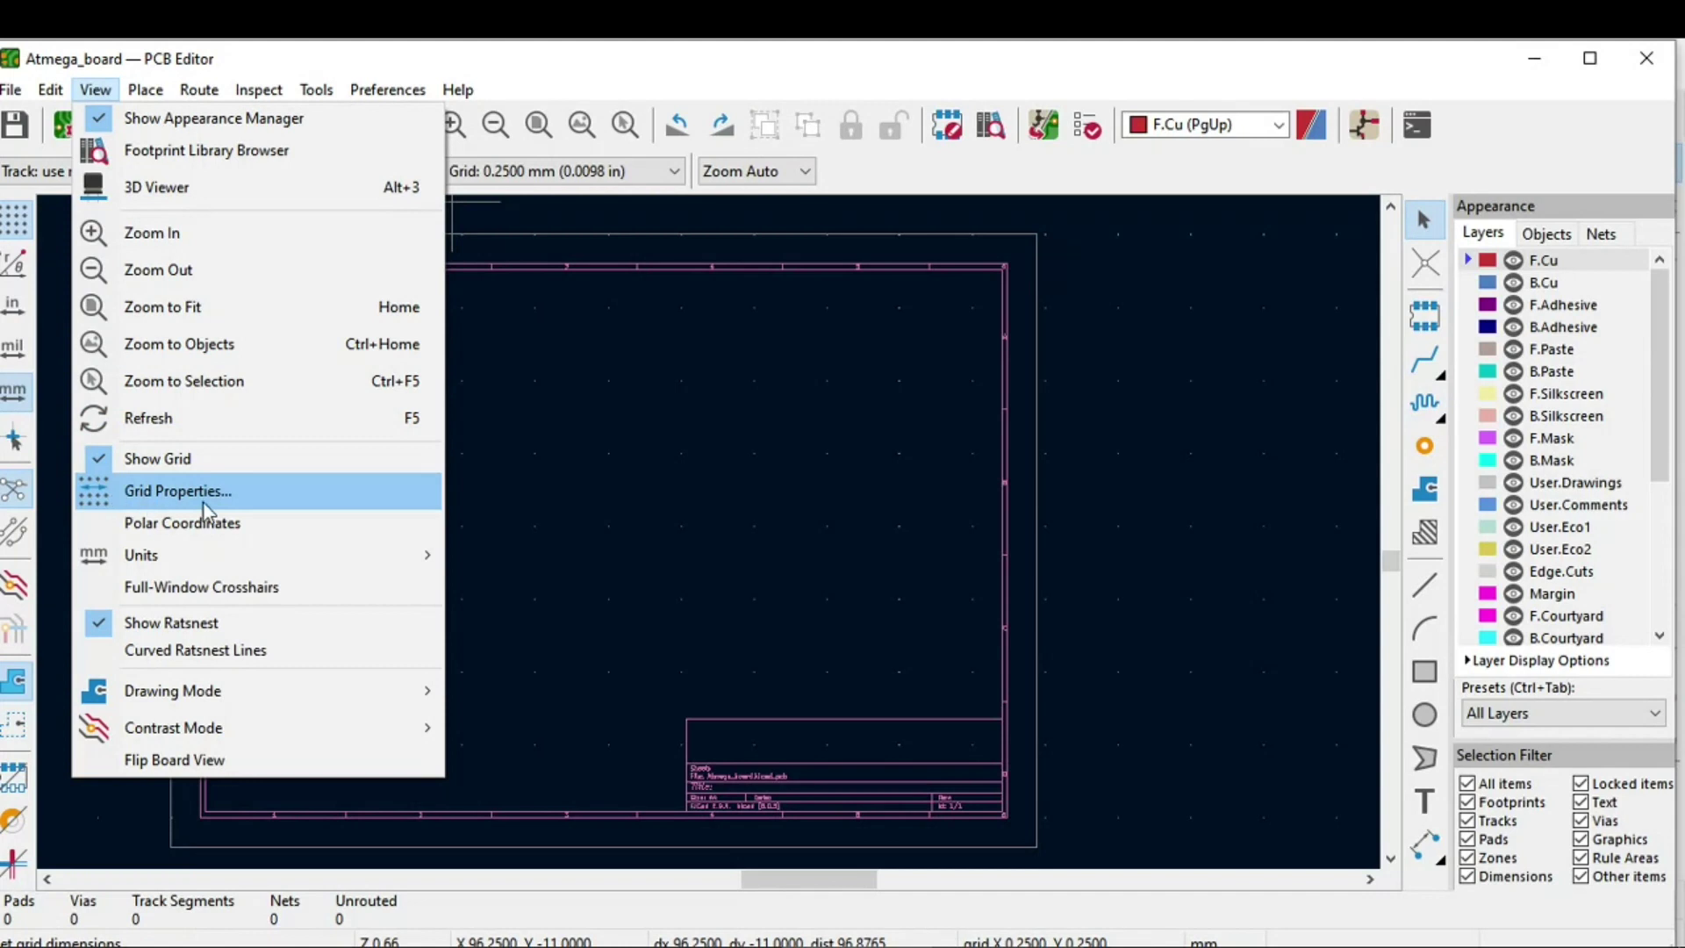
mouse_move(176, 544)
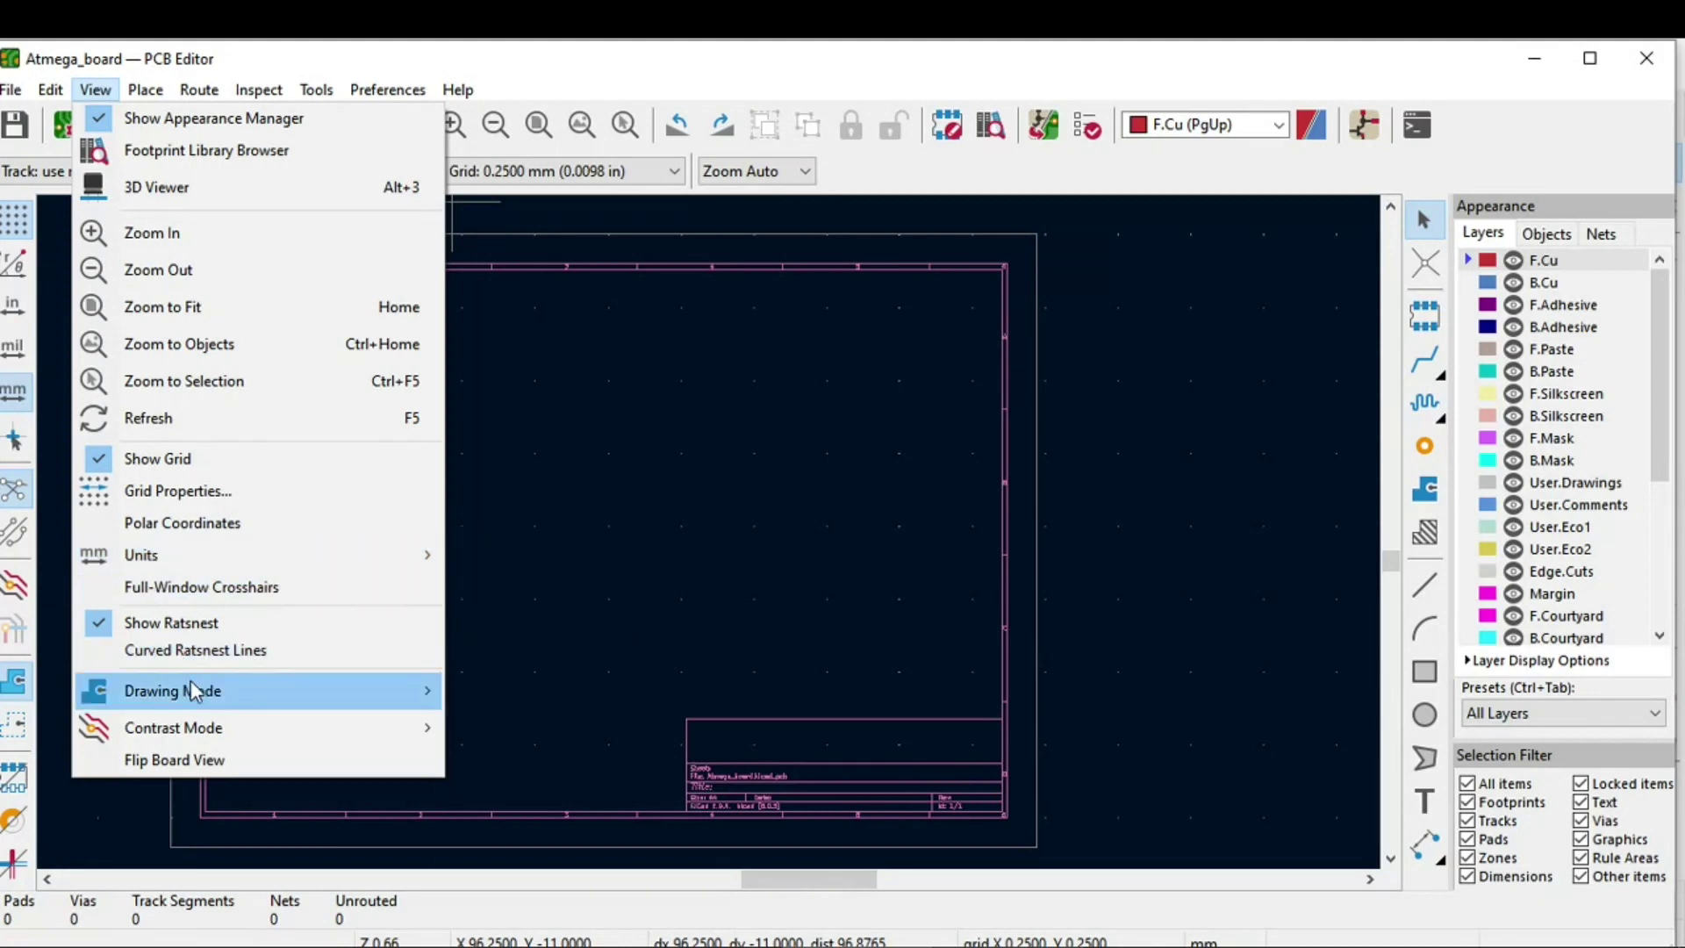
mouse_move(197, 691)
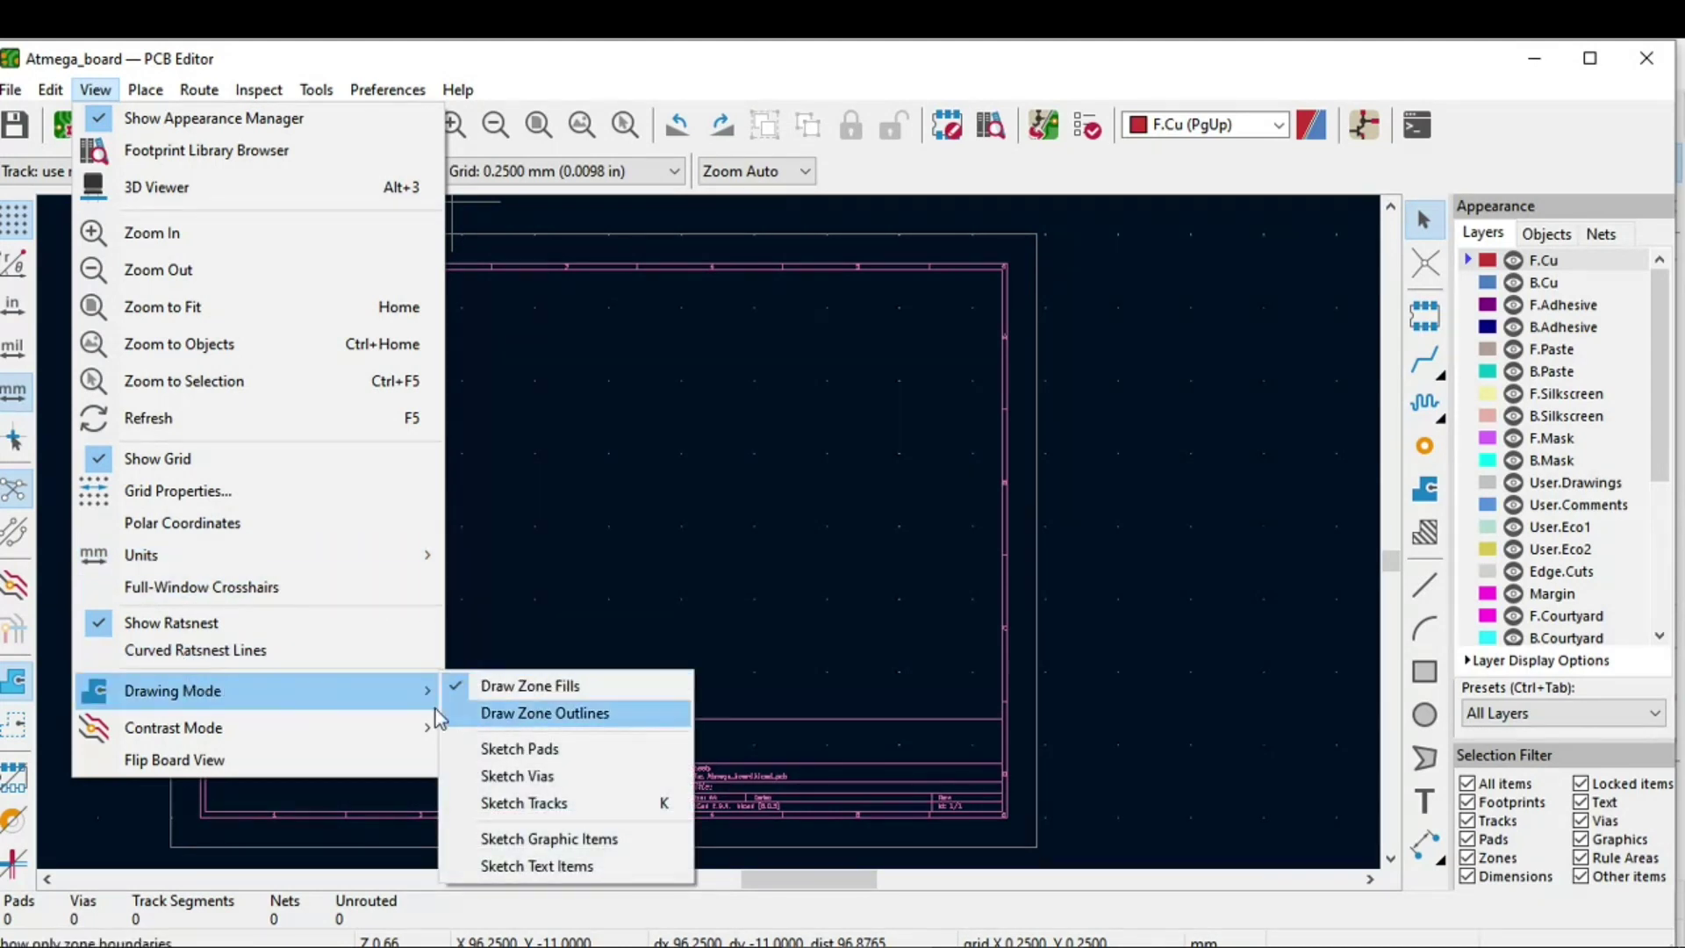
mouse_move(346, 732)
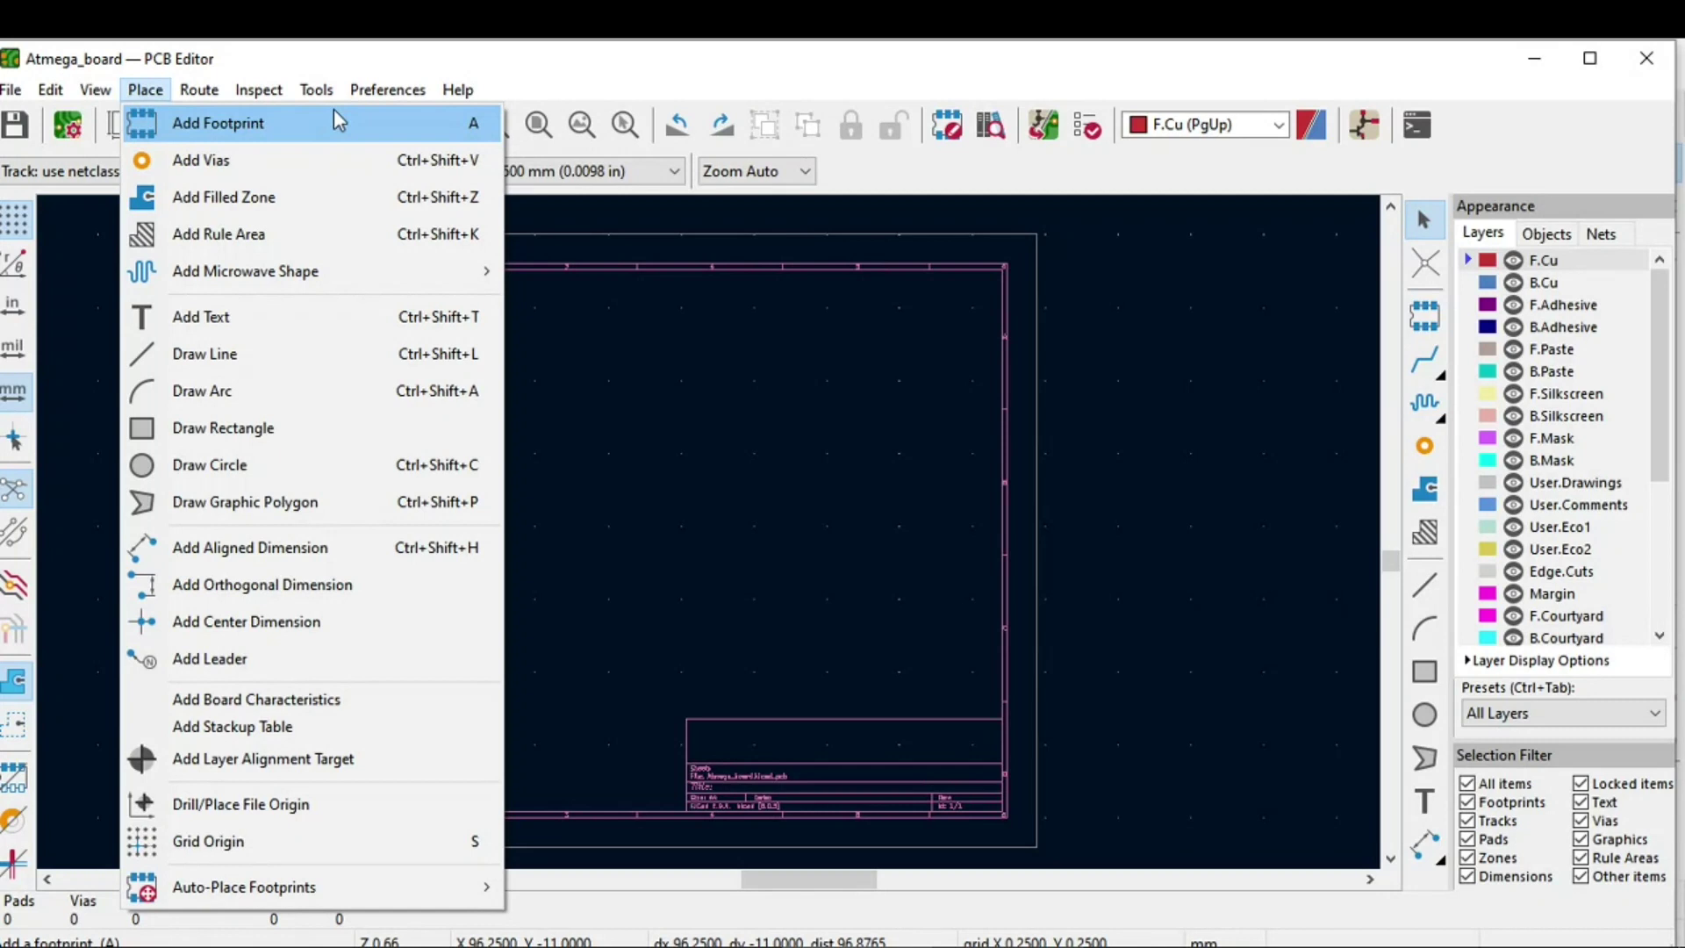
Step: Start adding a footprint and filter the footprint library for "mountin"
left_click(339, 120)
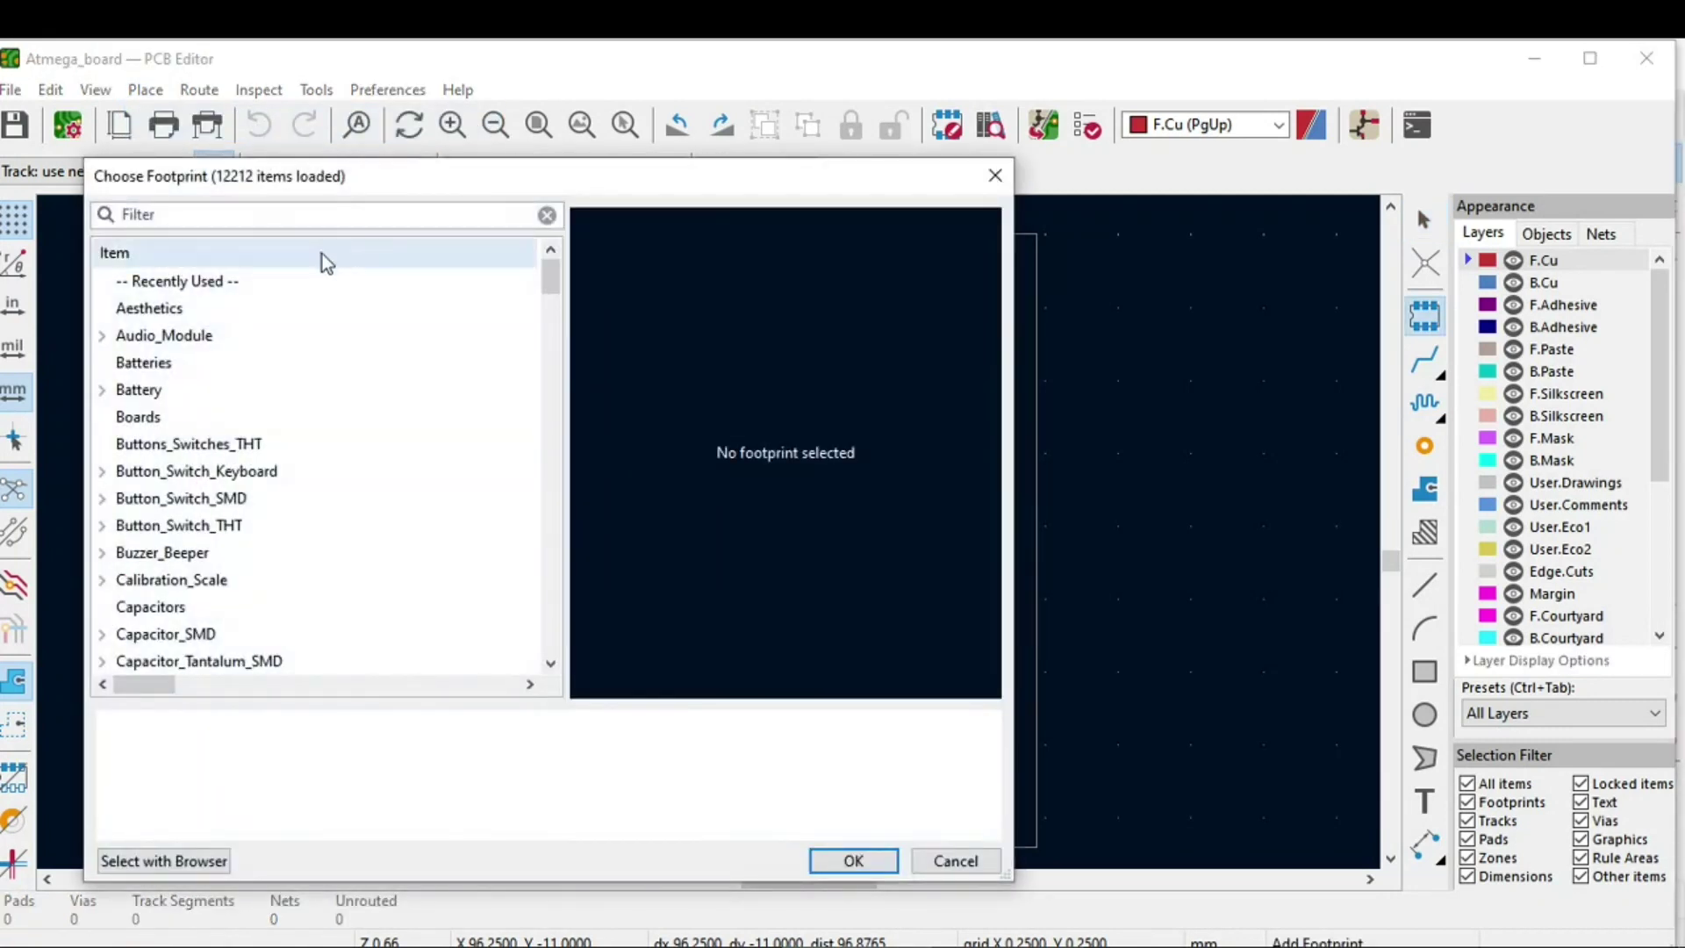
left_click(260, 223)
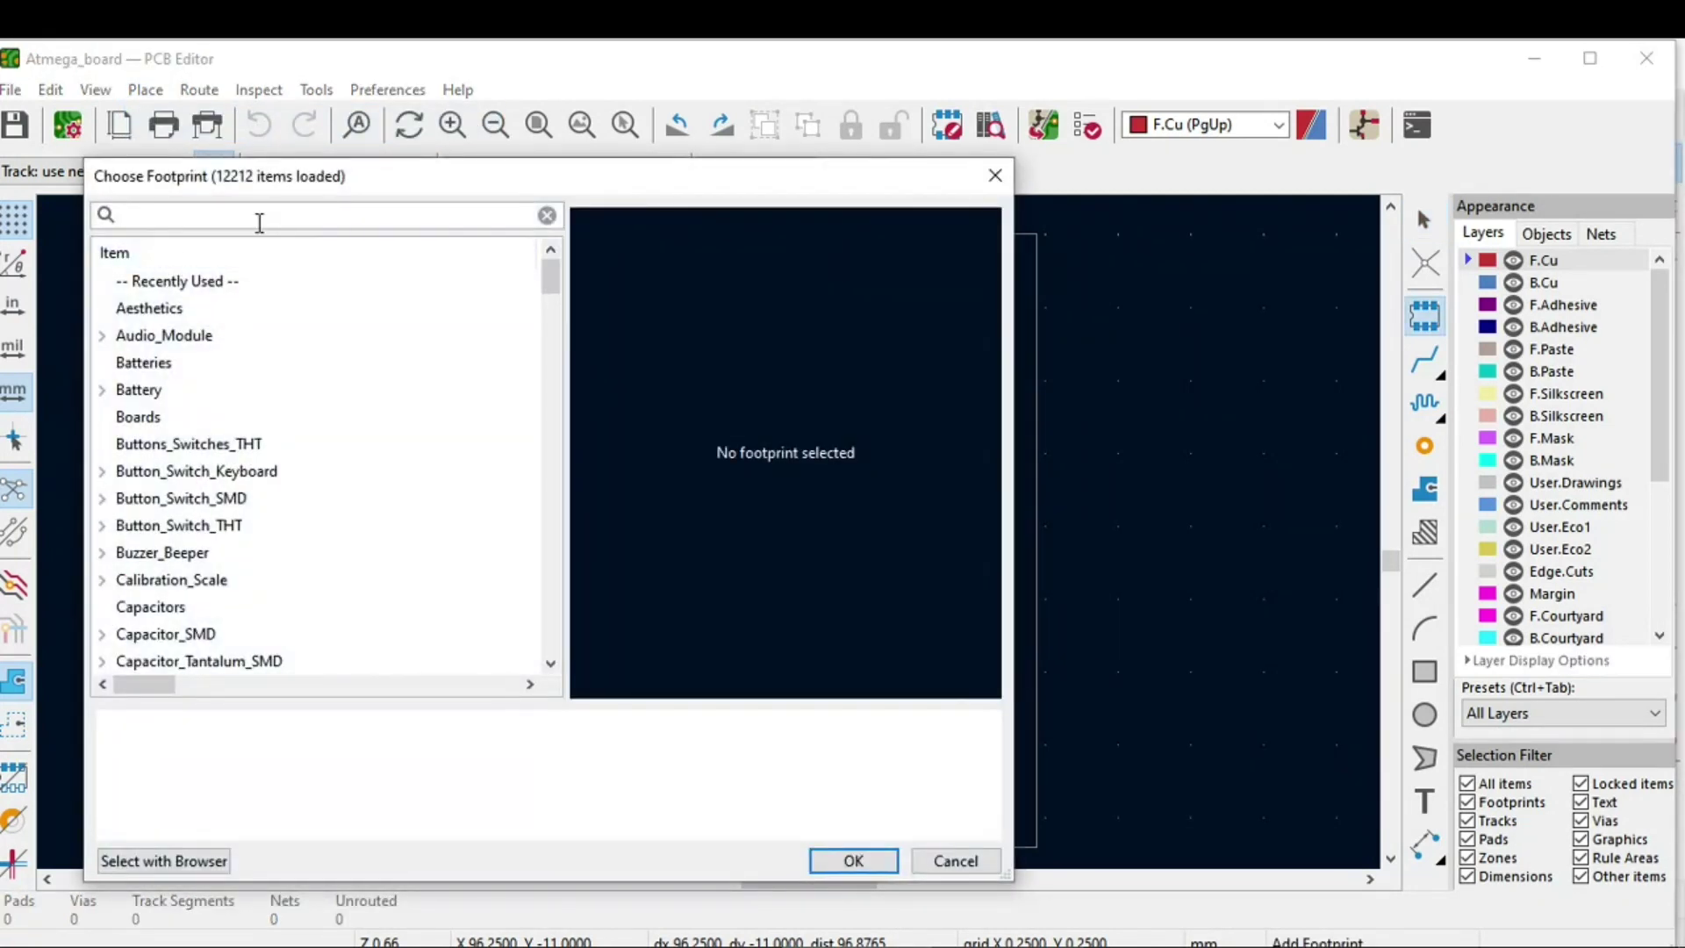
type("mountin")
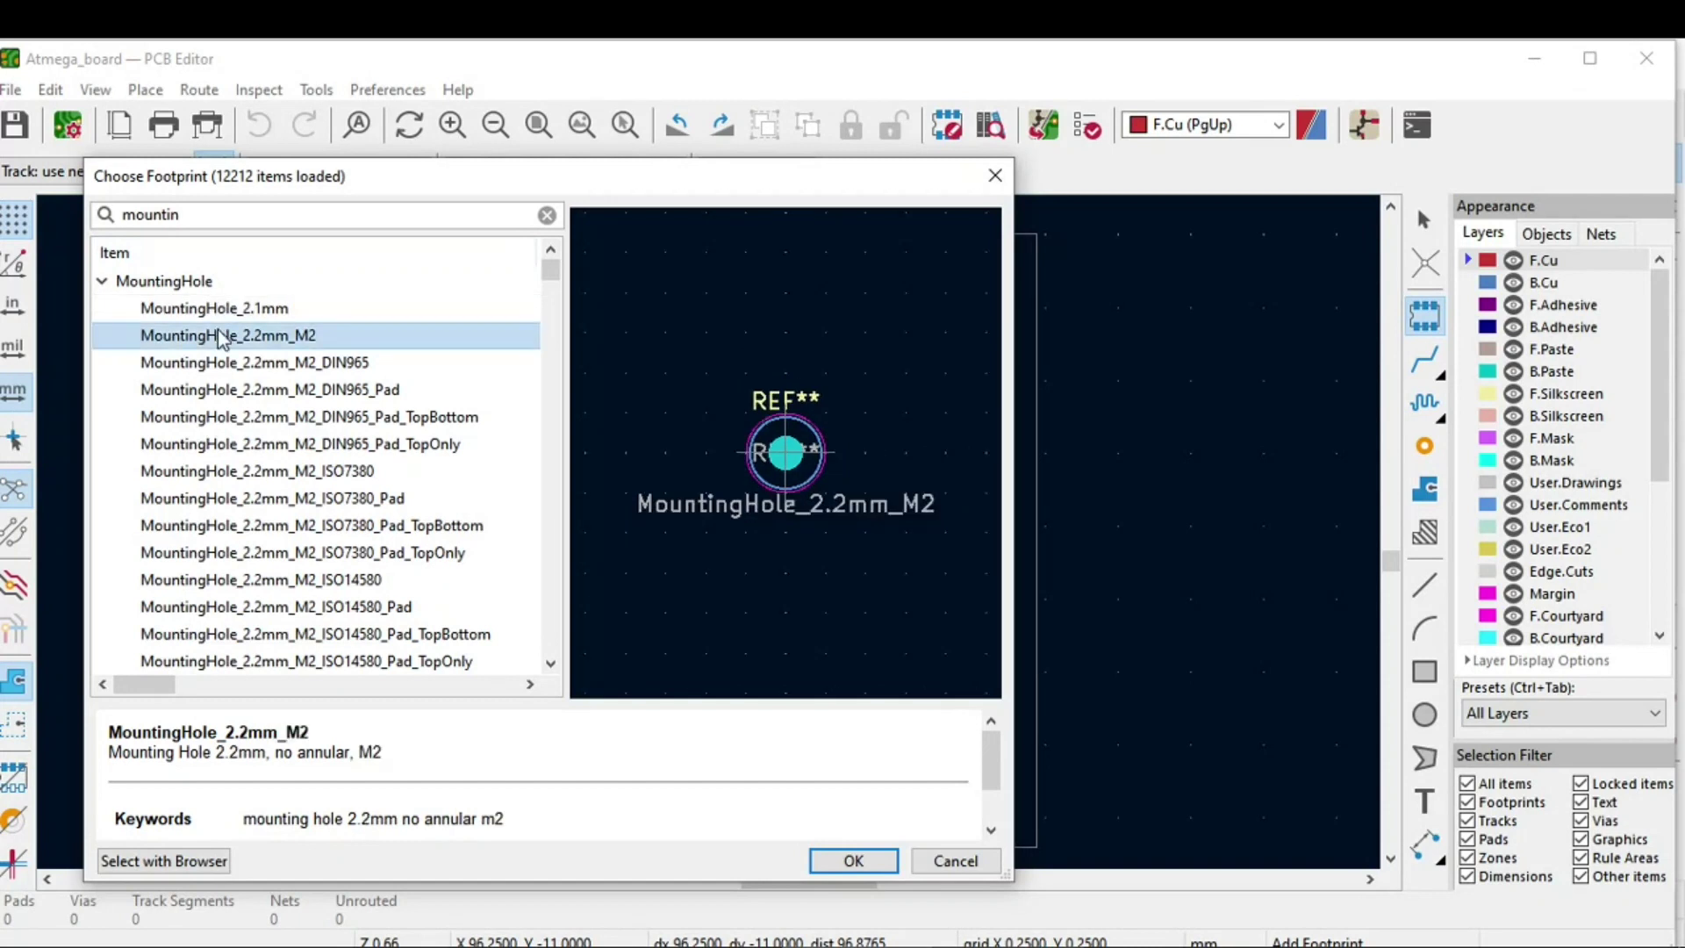
Step: Preview several mounting hole footprints and select MountingHole_2.5mm_Pad_Via
left_click(233, 362)
left_click(253, 389)
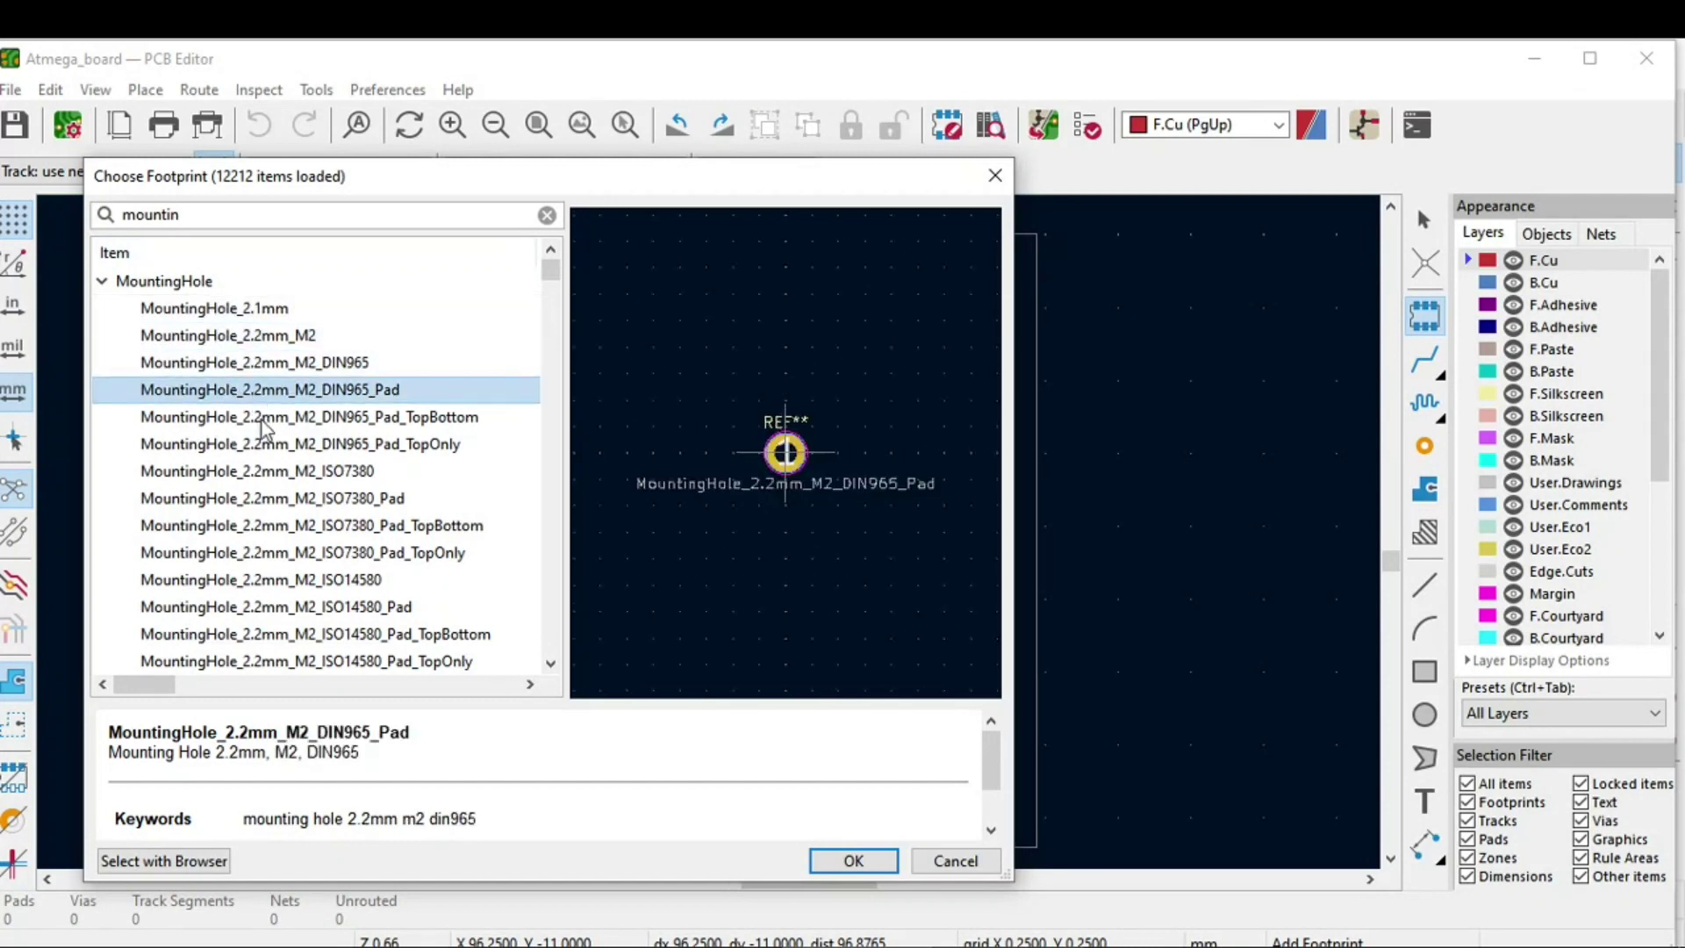
left_click(268, 444)
left_click(268, 506)
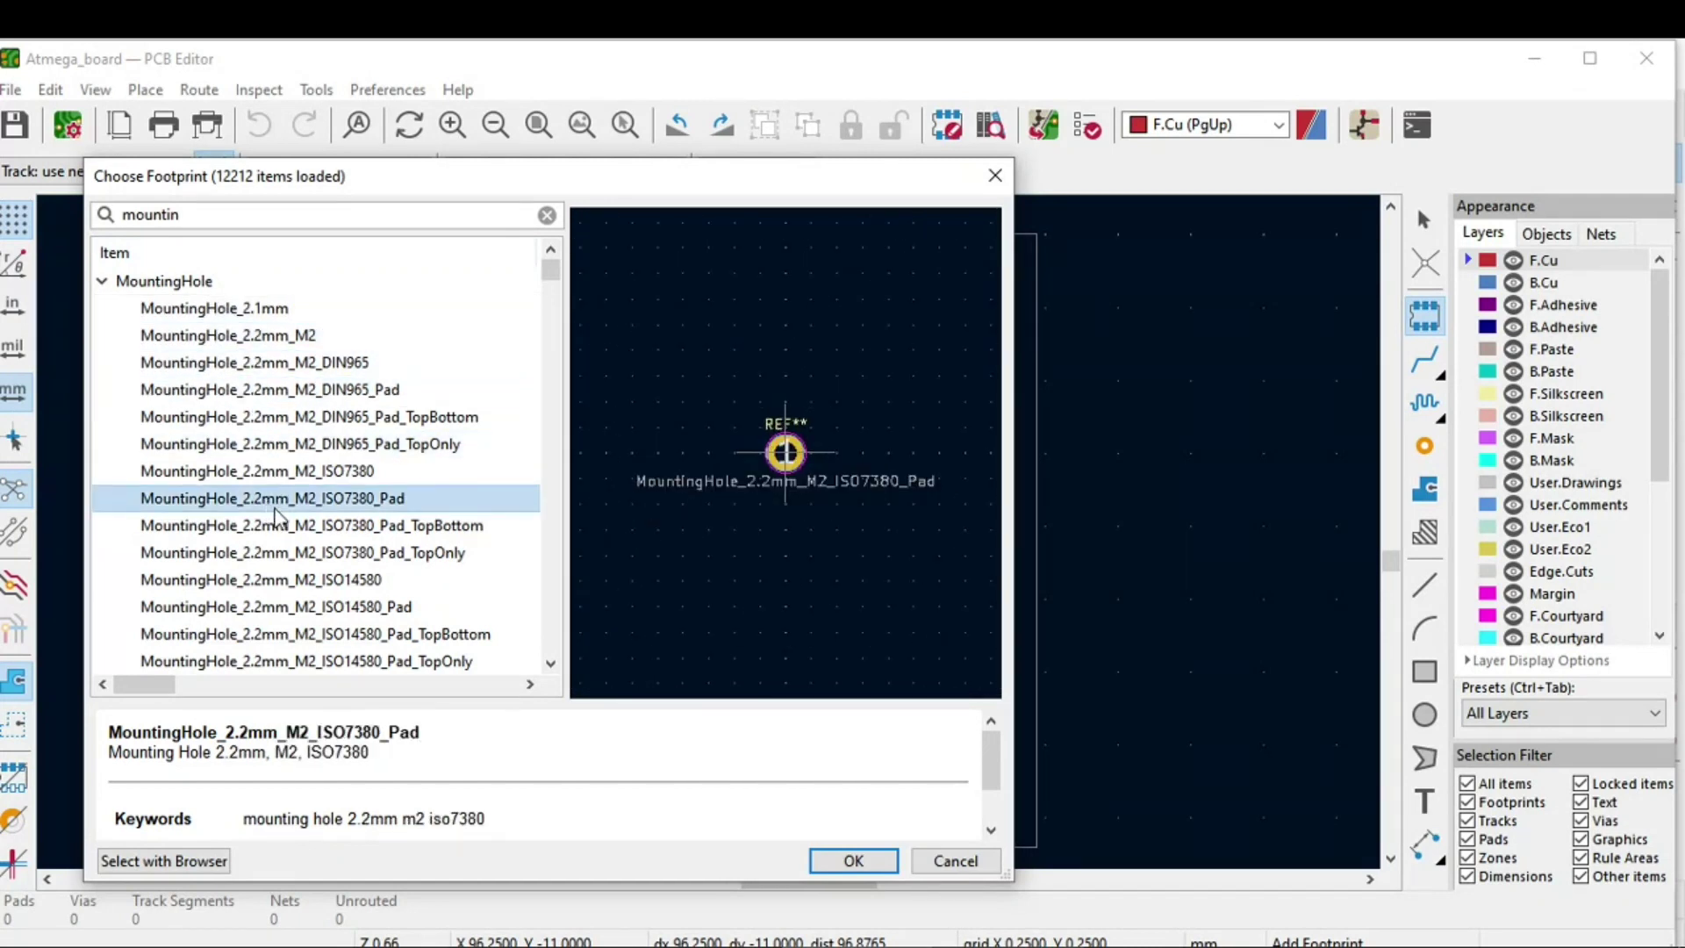
left_click(304, 336)
scroll(325, 421, "down", 4)
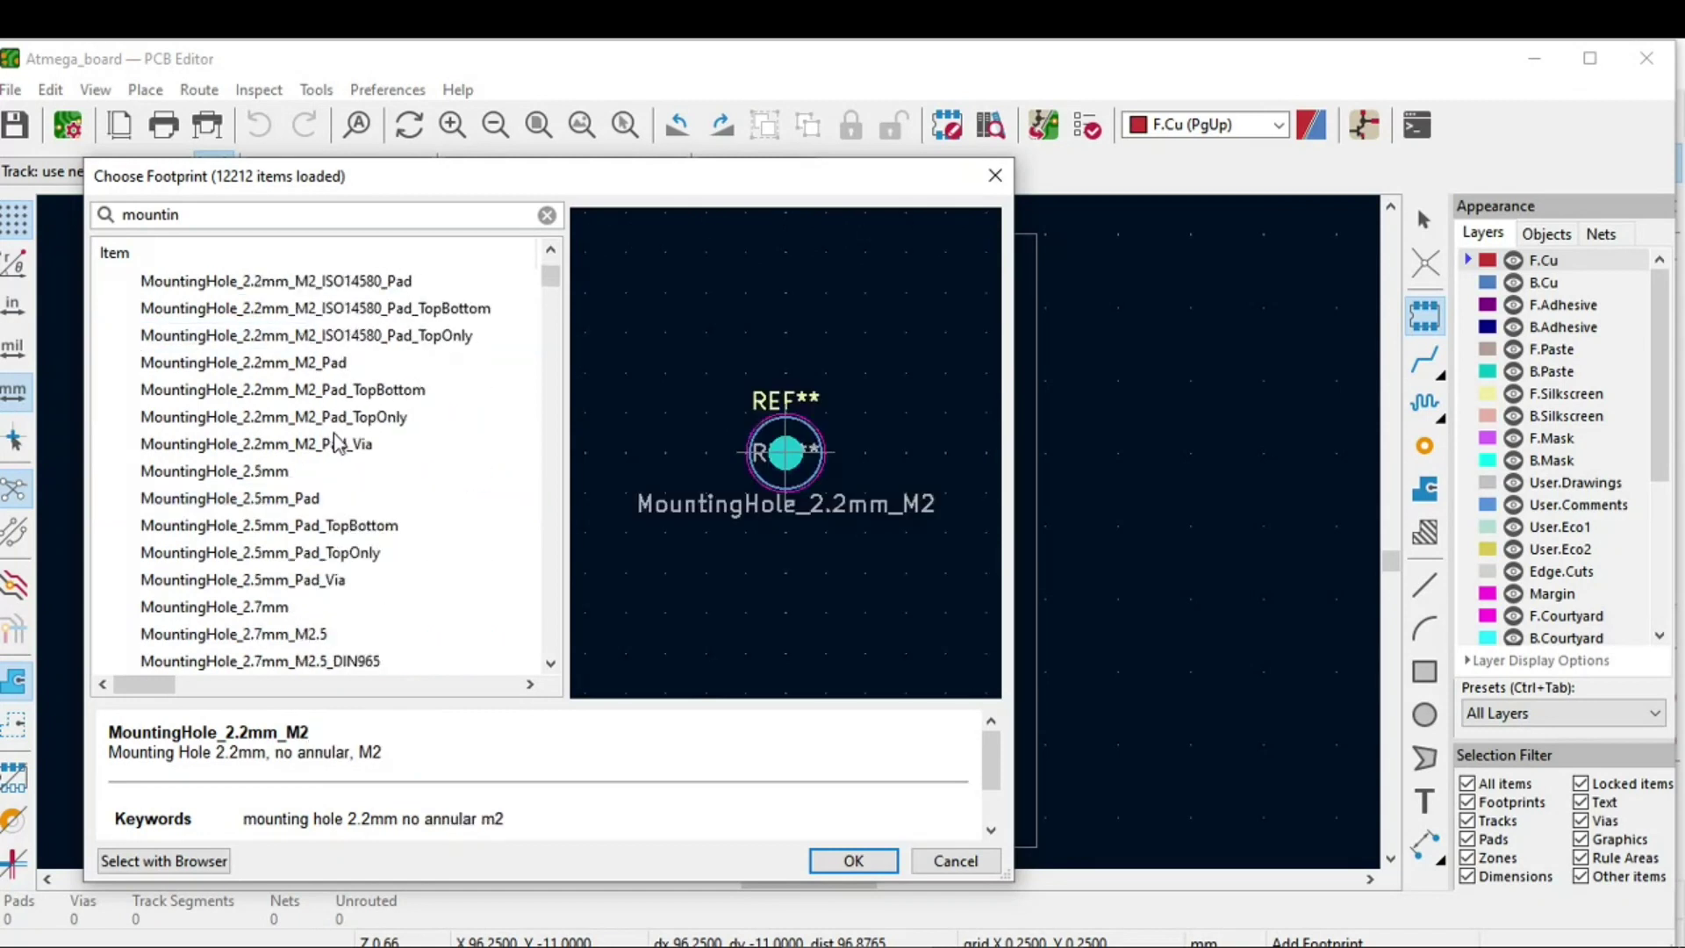
left_click(265, 527)
left_click(281, 579)
scroll(360, 597, "down", 3)
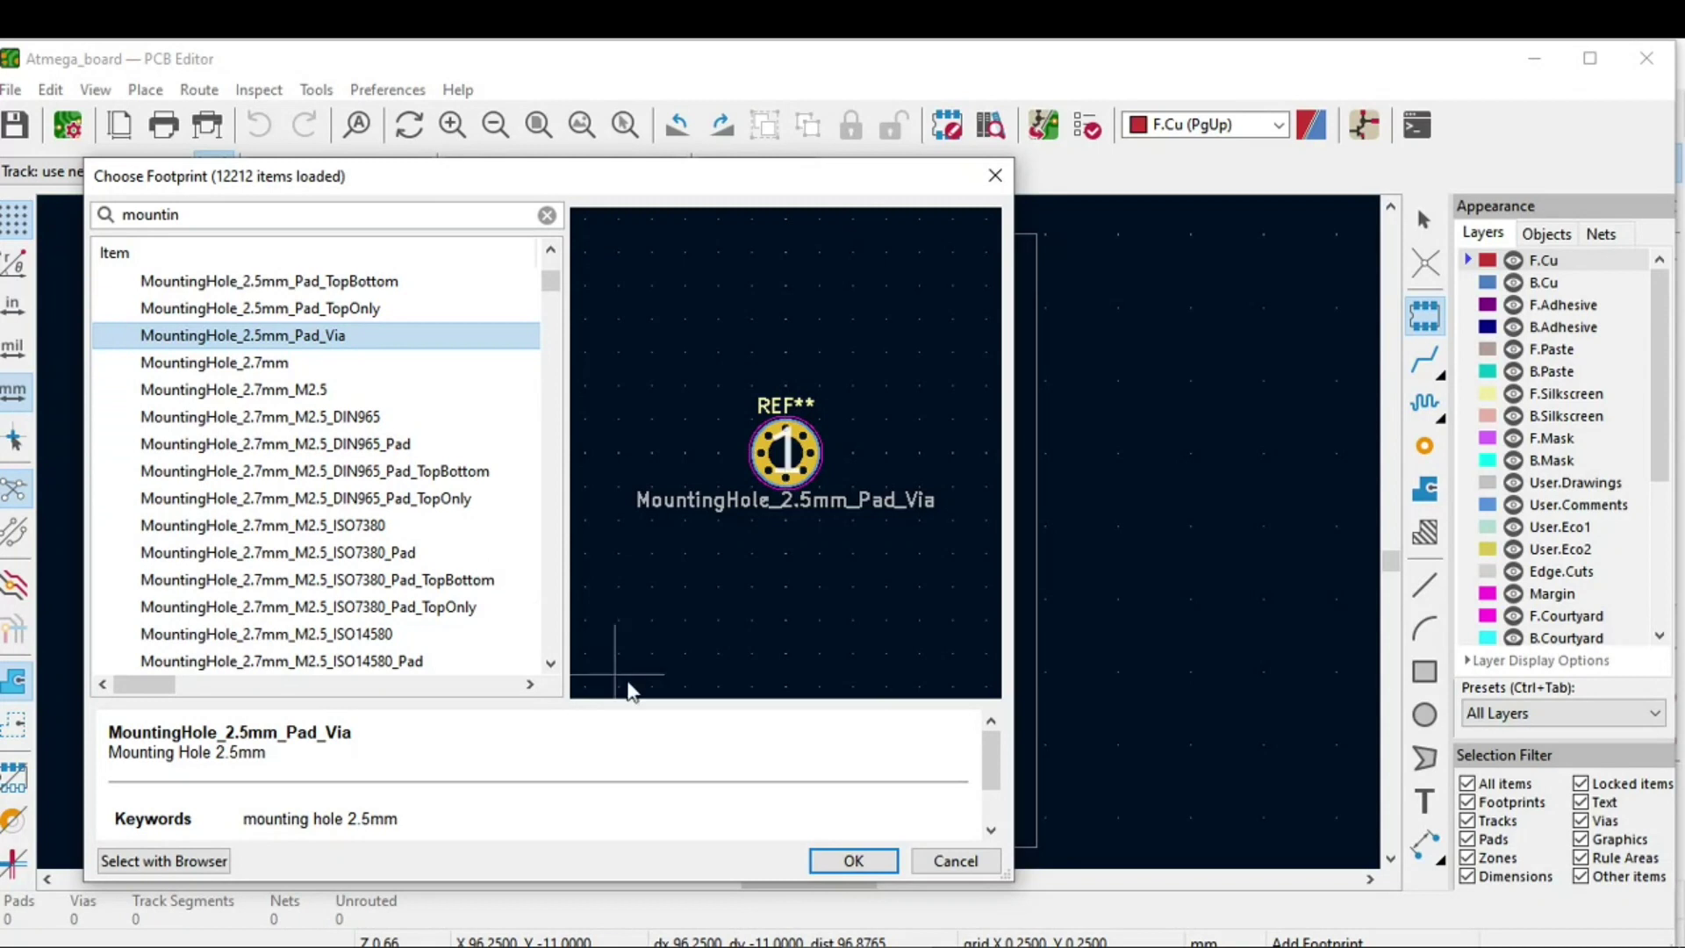
Step: Place one MountingHole_2.5mm_Pad_Via footprint near the middle of the sheet and end footprint placement
left_click(860, 862)
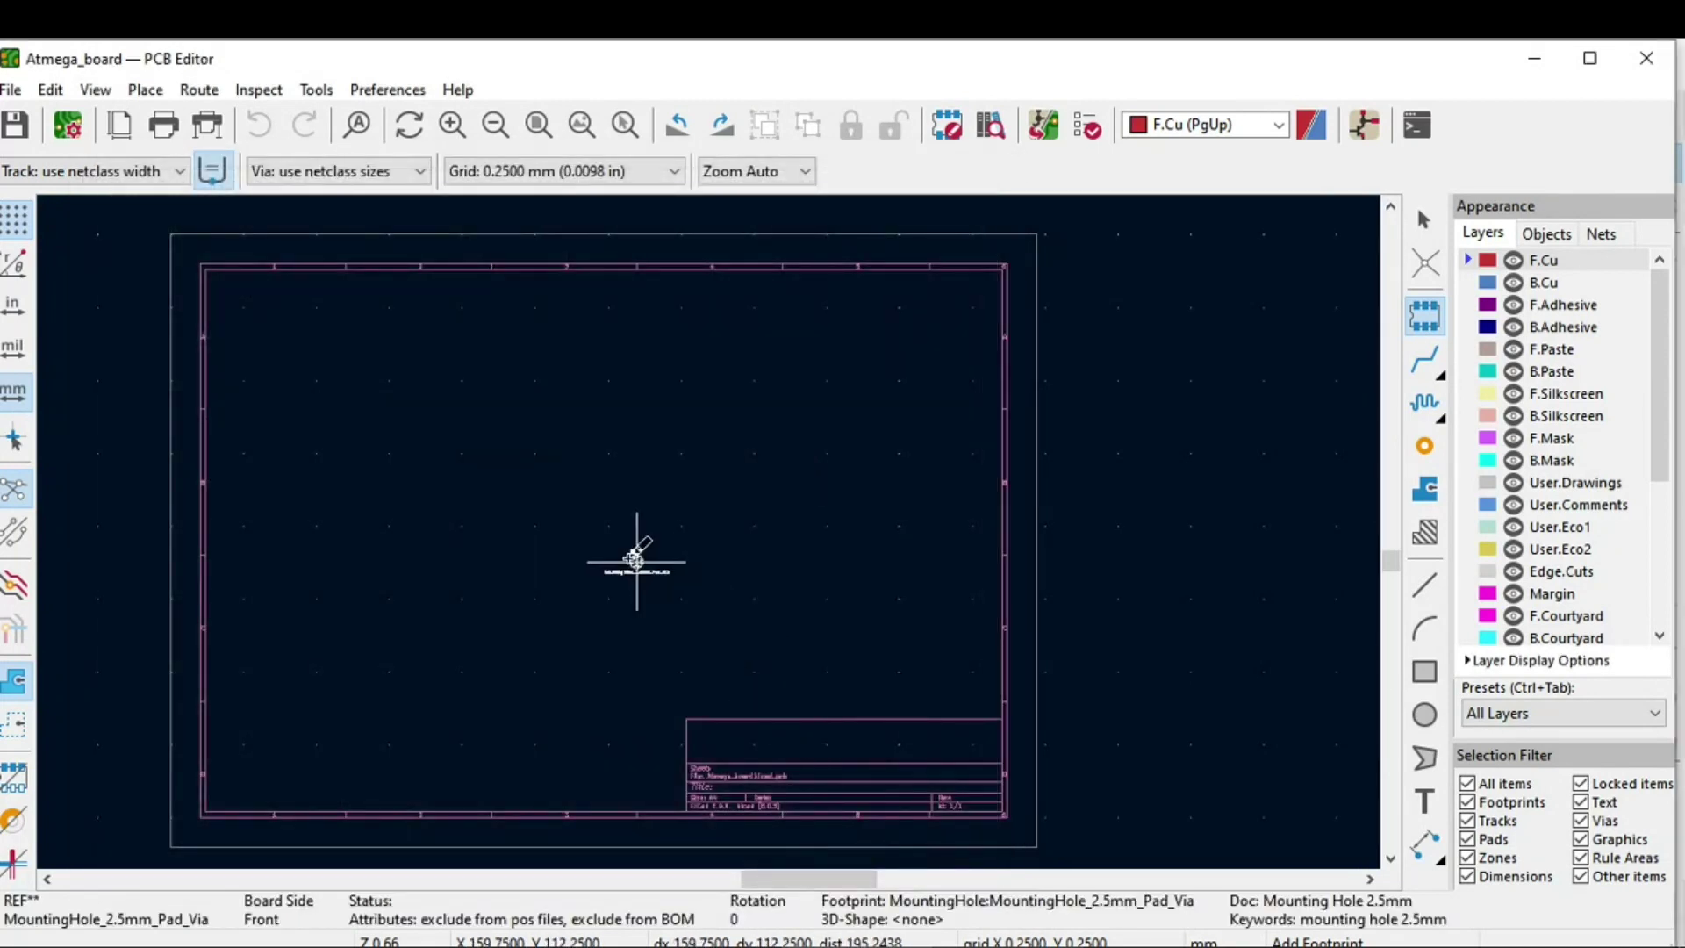
scroll(637, 561, "up", 5)
left_click(581, 531)
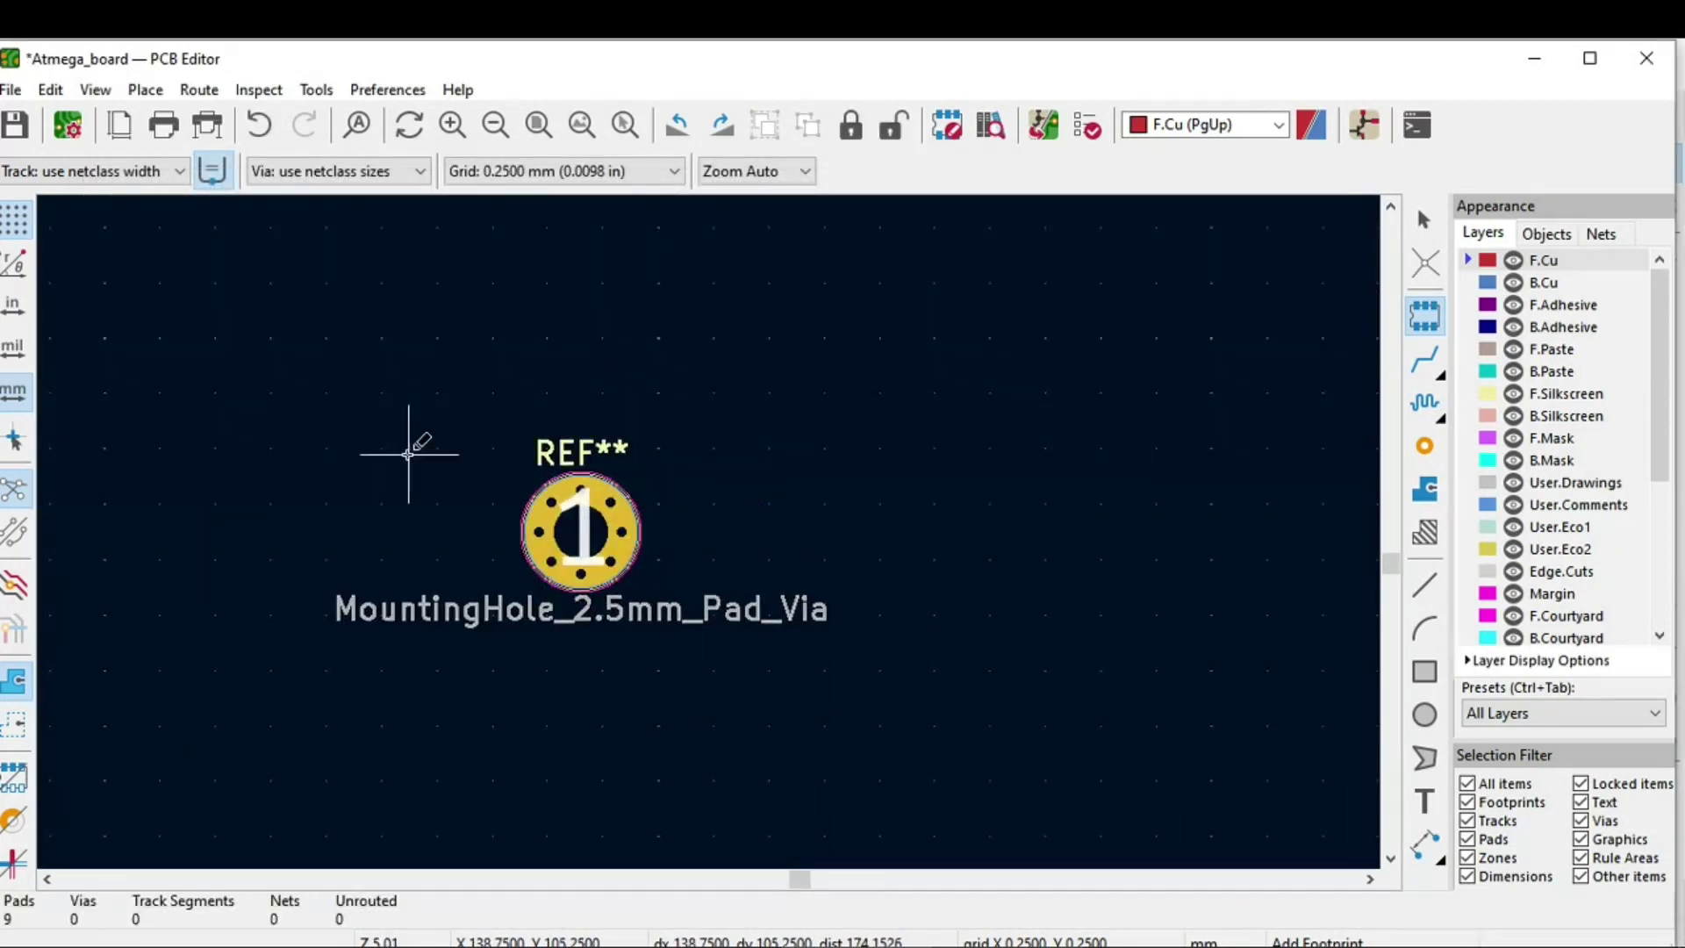
scroll(693, 548, "down", 3)
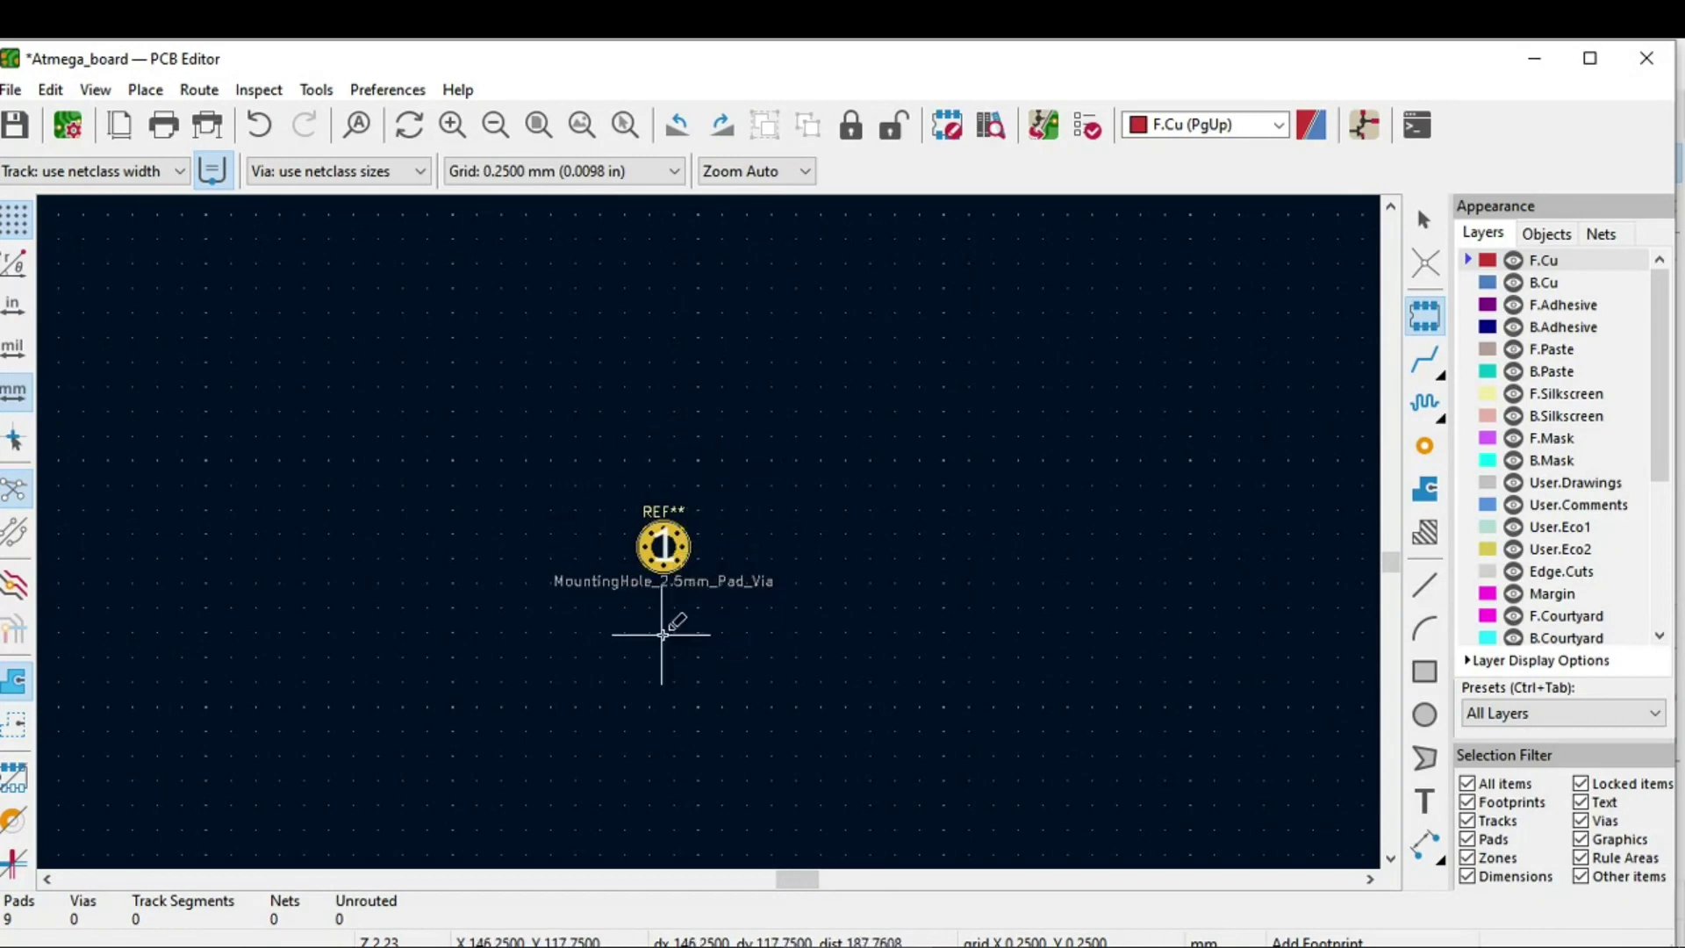
key("Escape")
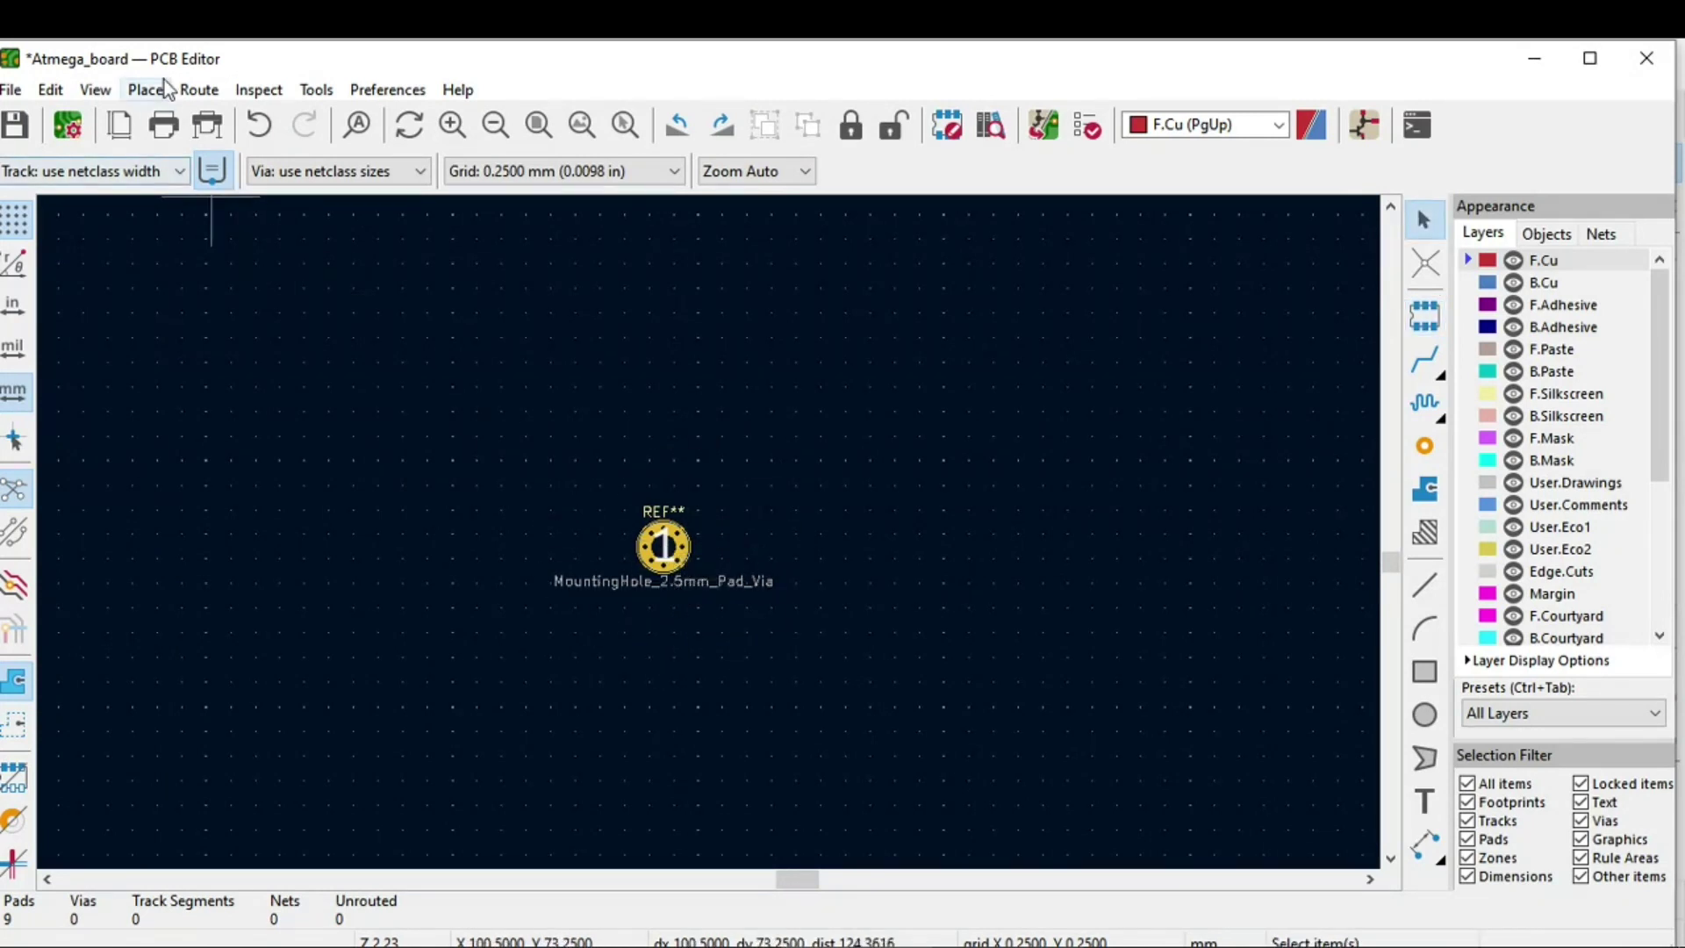
left_click(124, 91)
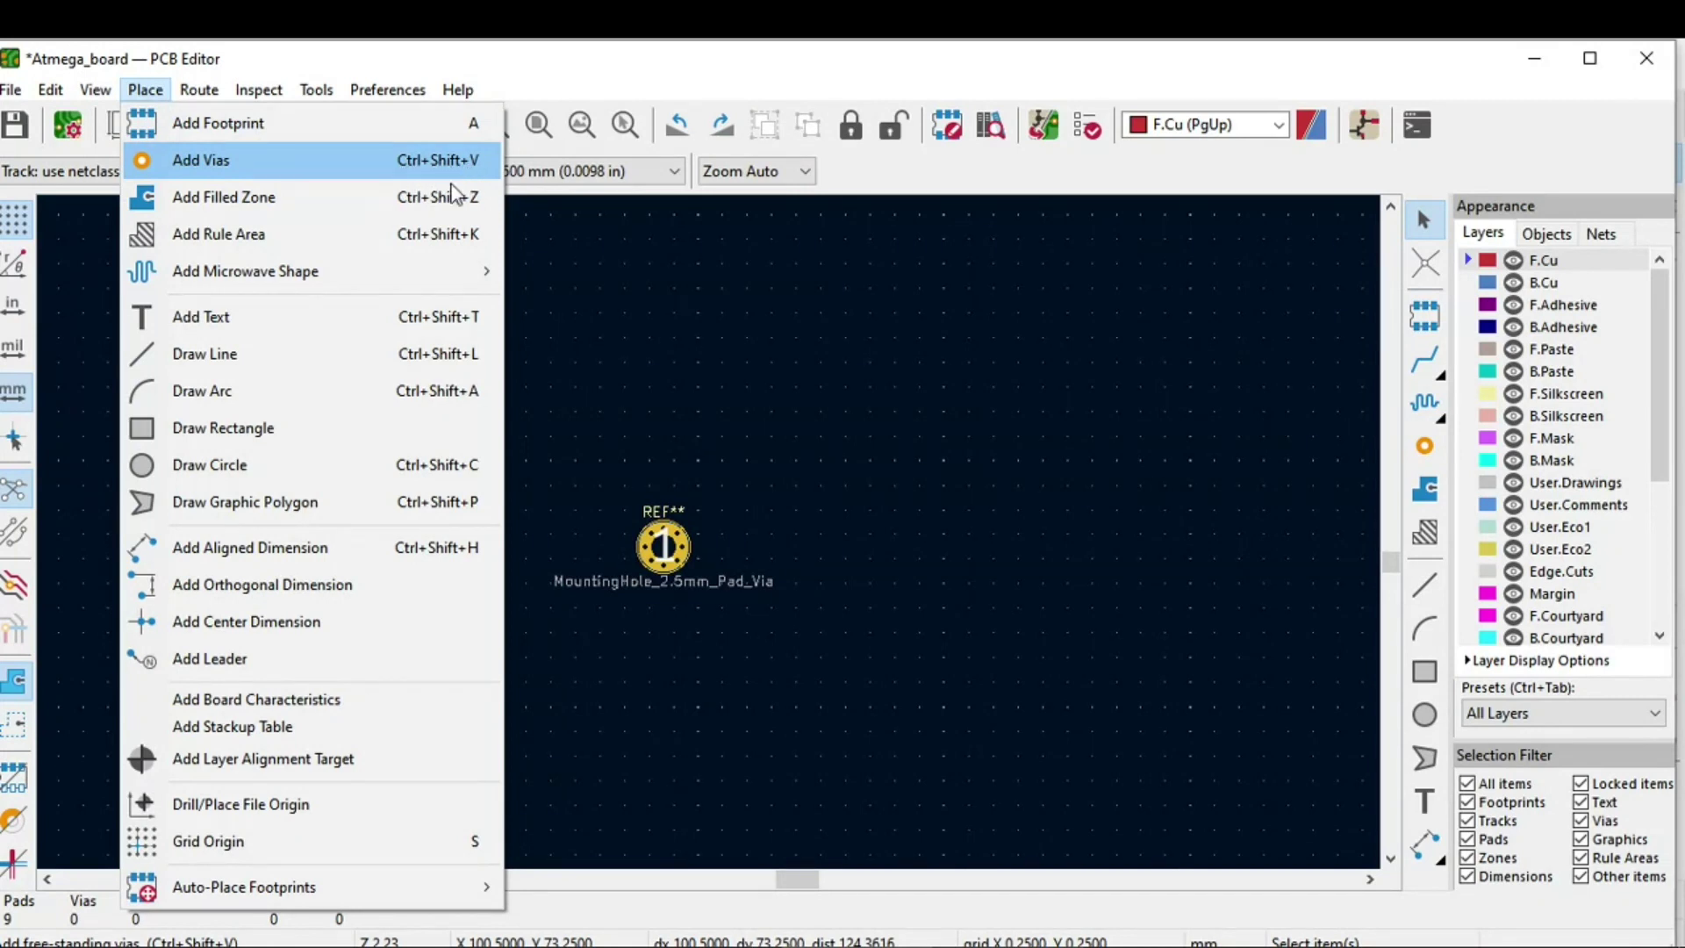
mouse_move(405, 289)
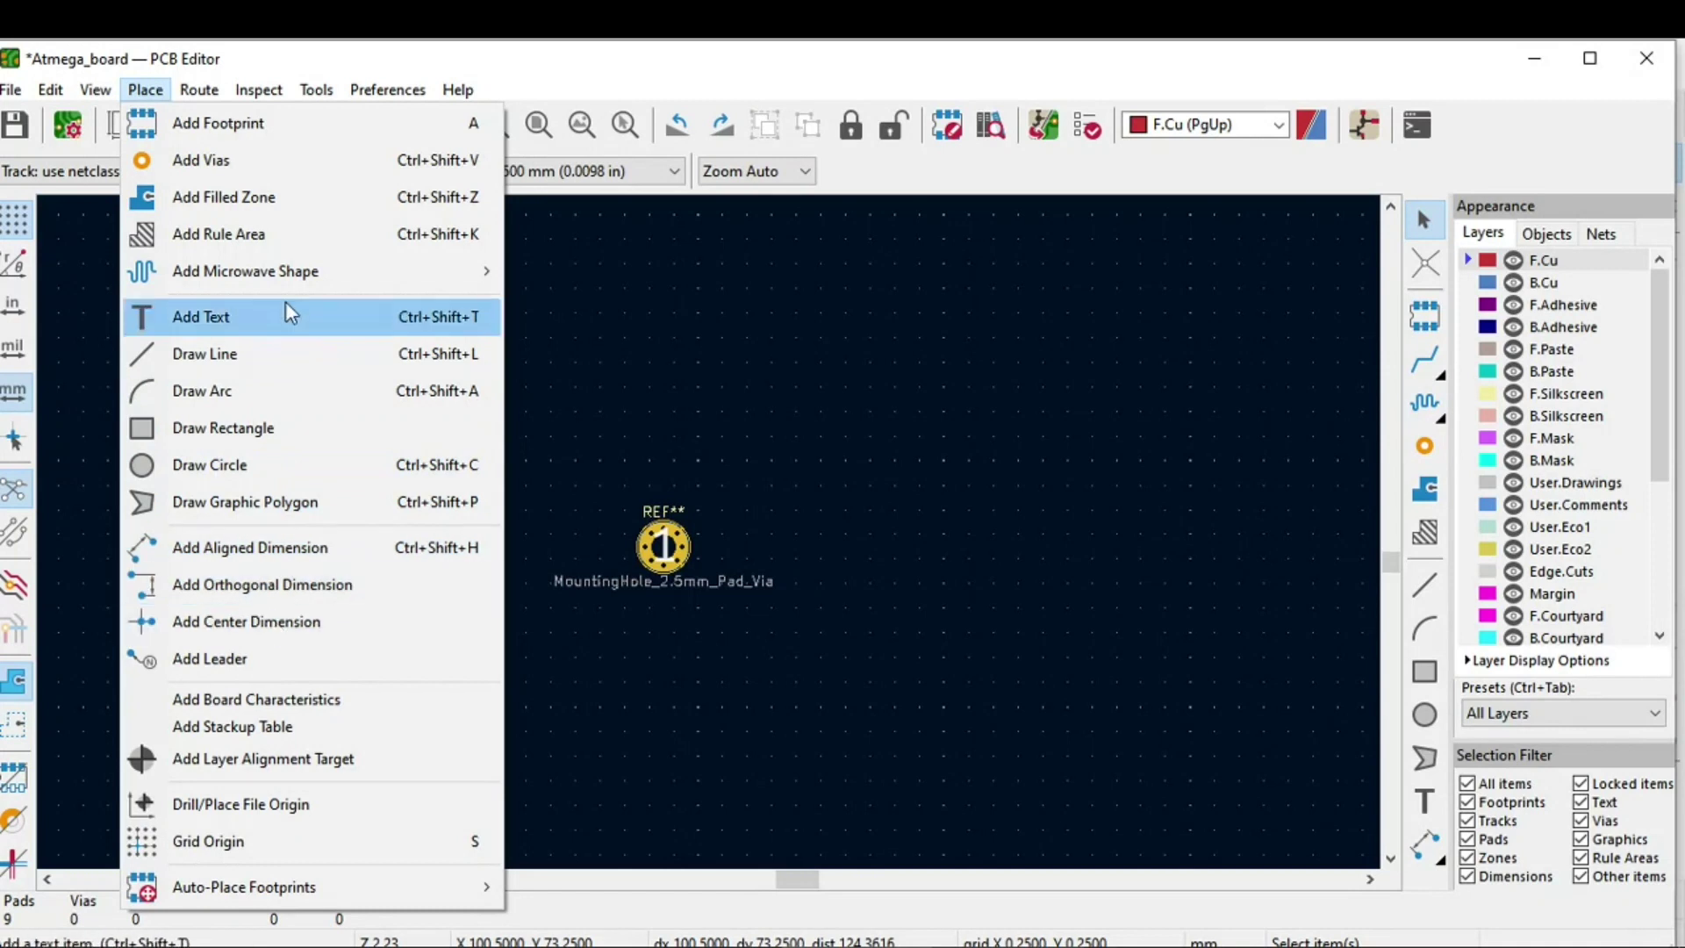
mouse_move(209, 93)
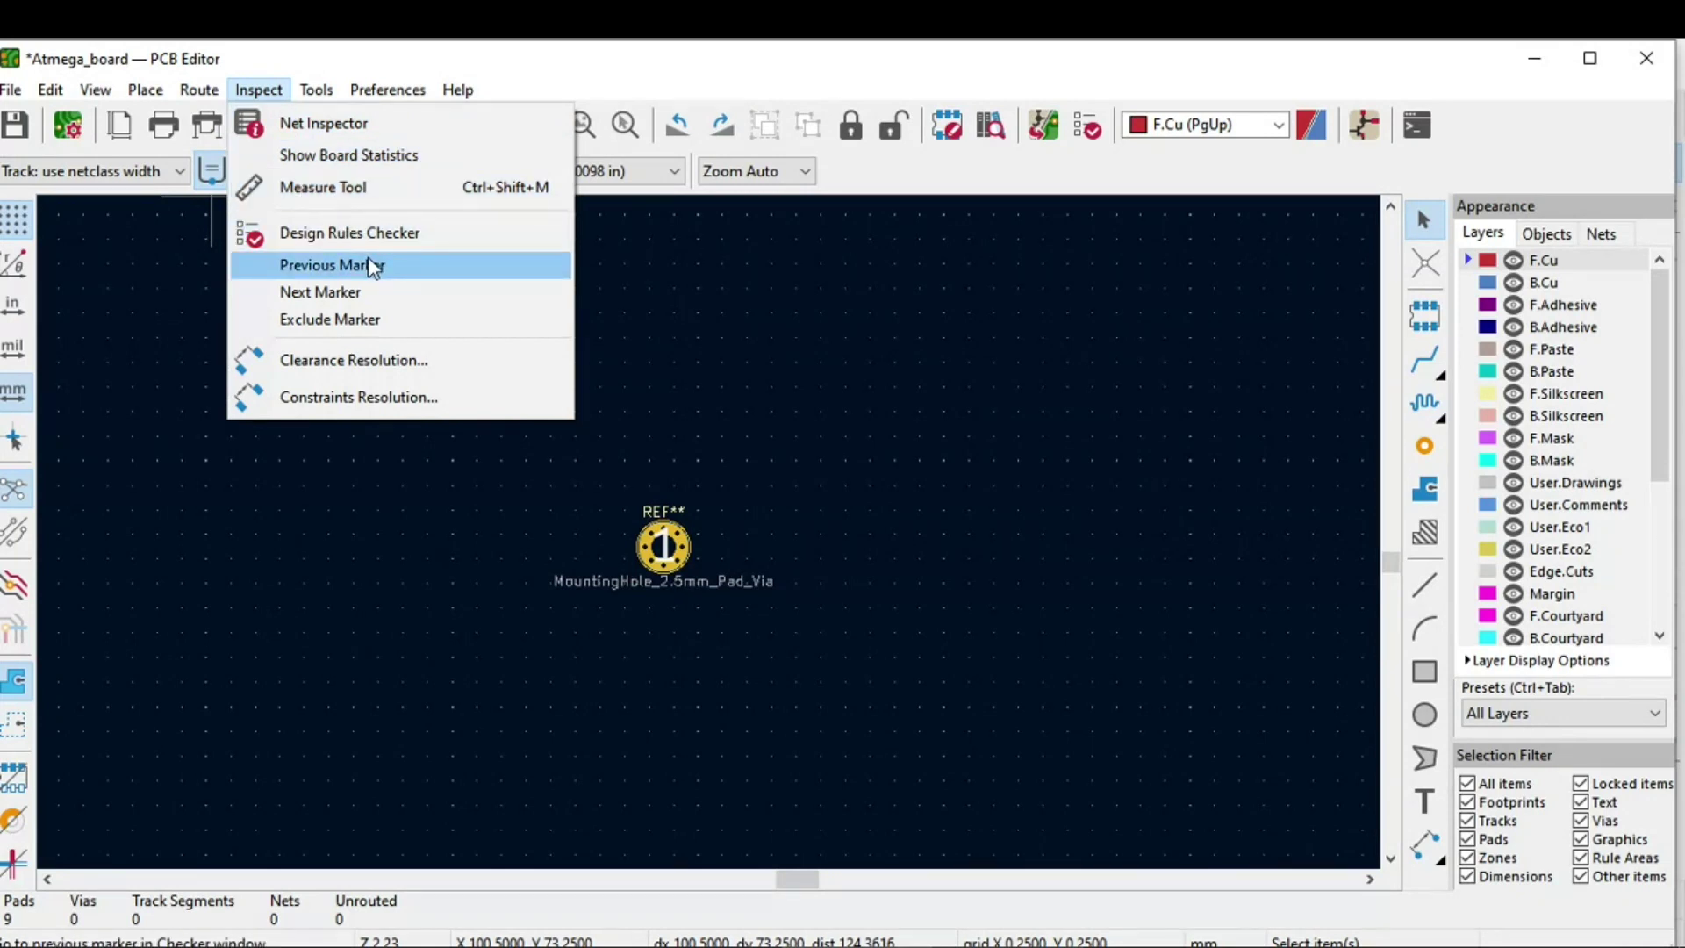
mouse_move(314, 91)
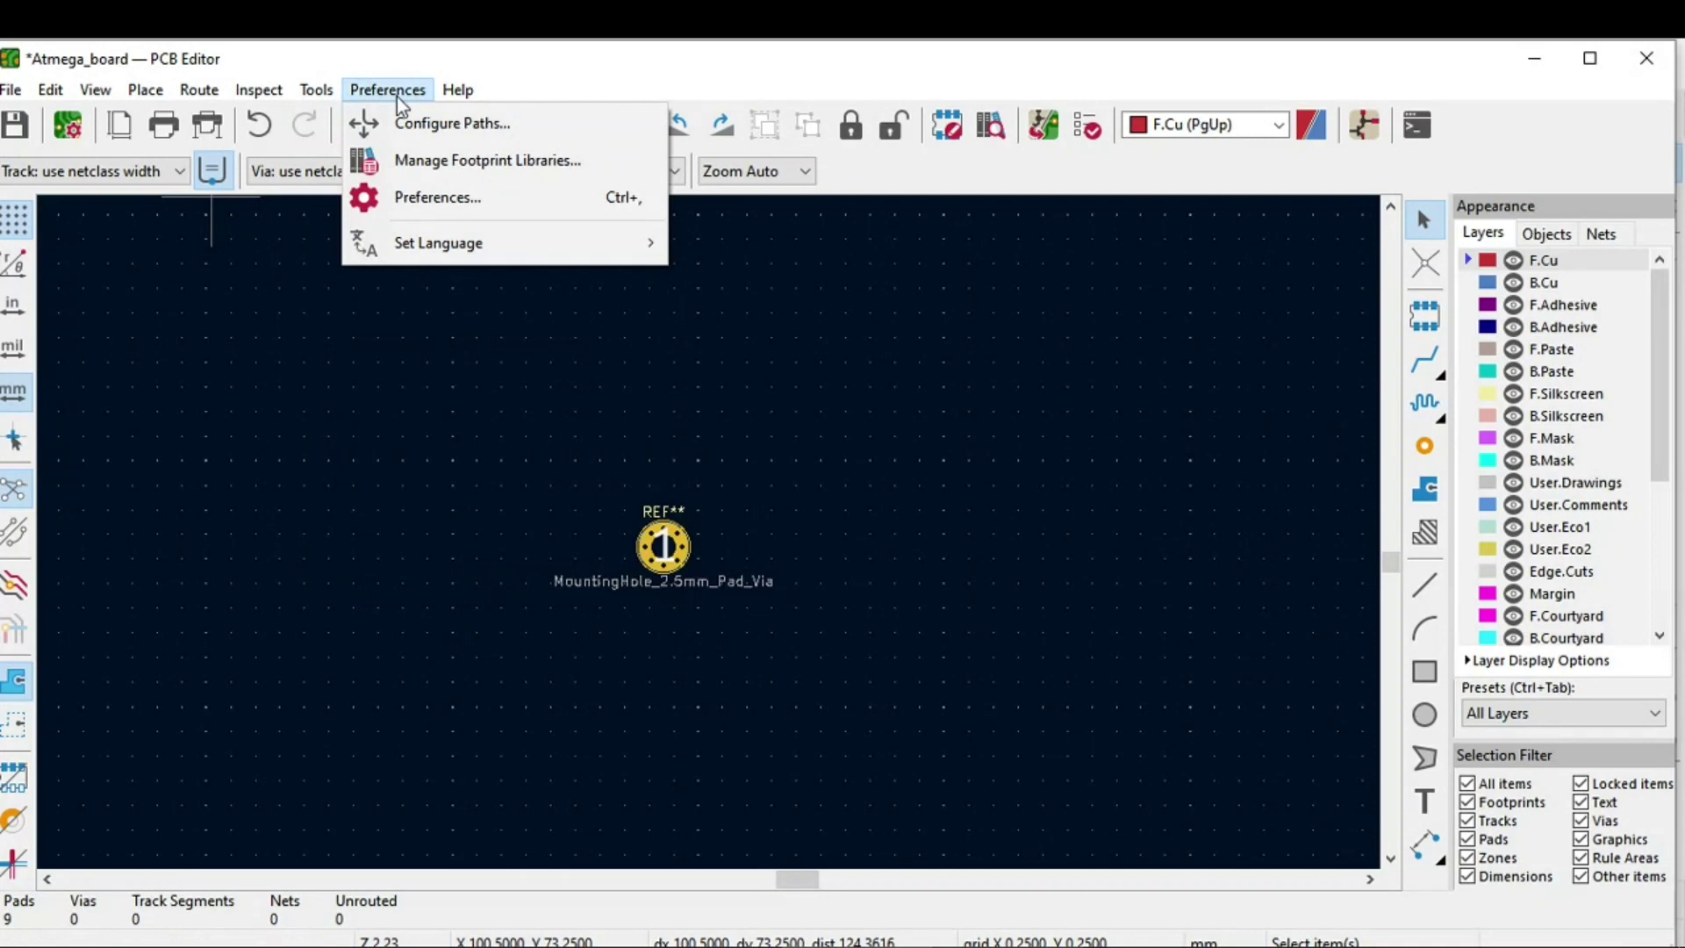
mouse_move(441, 93)
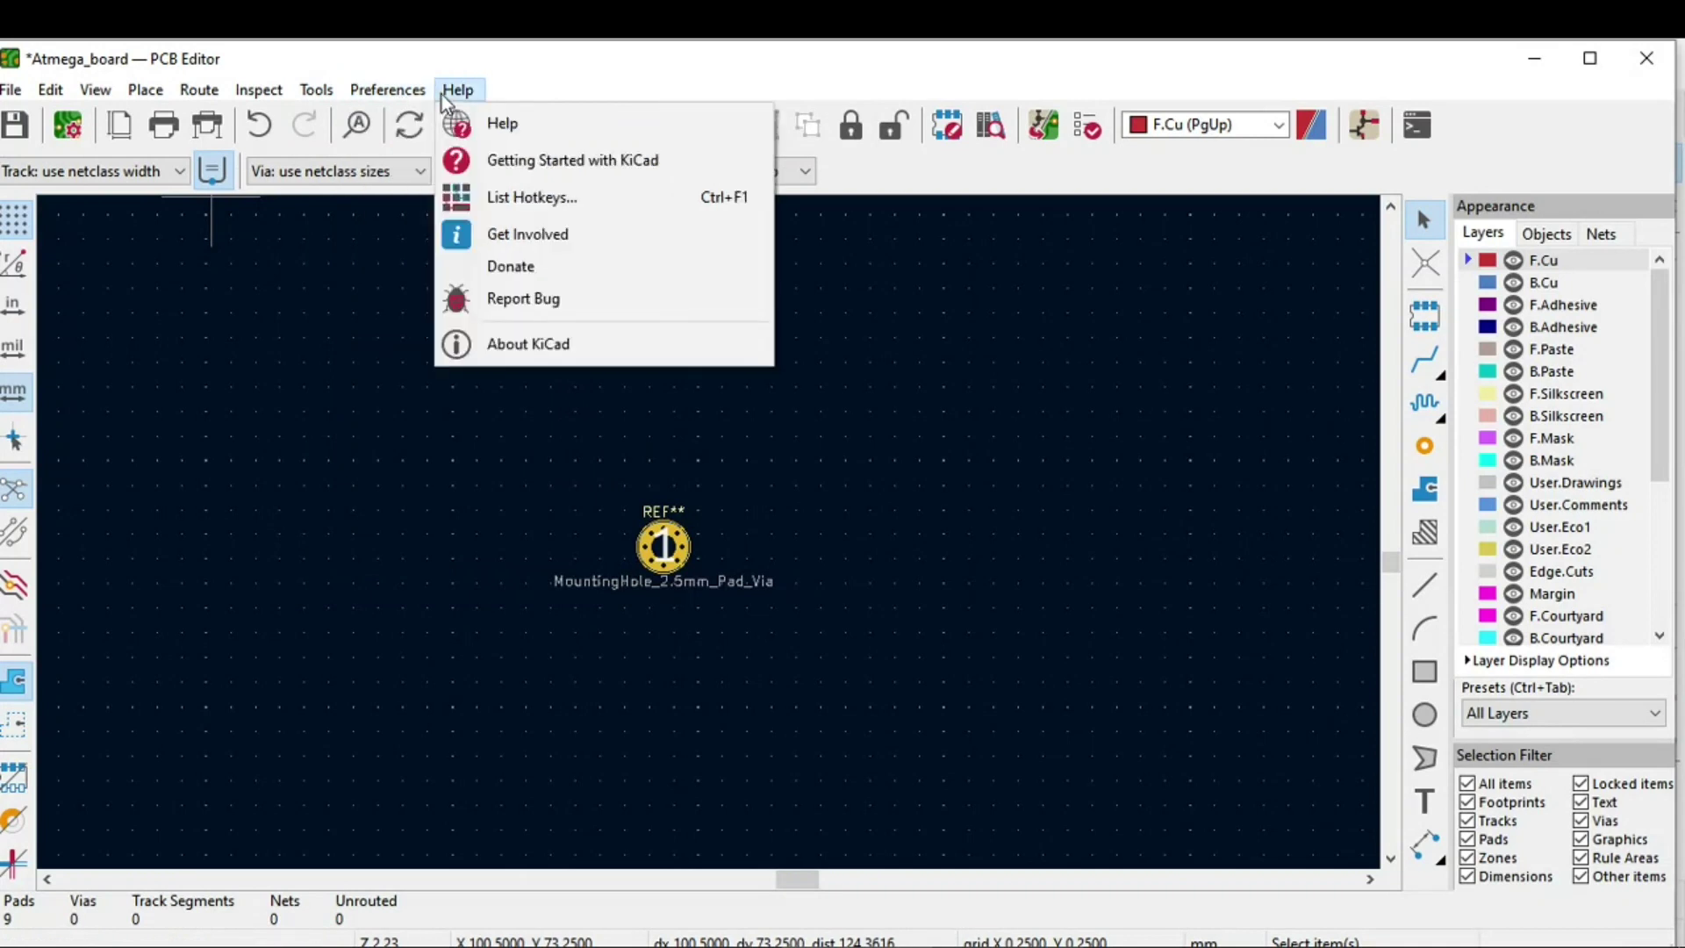
left_click(603, 37)
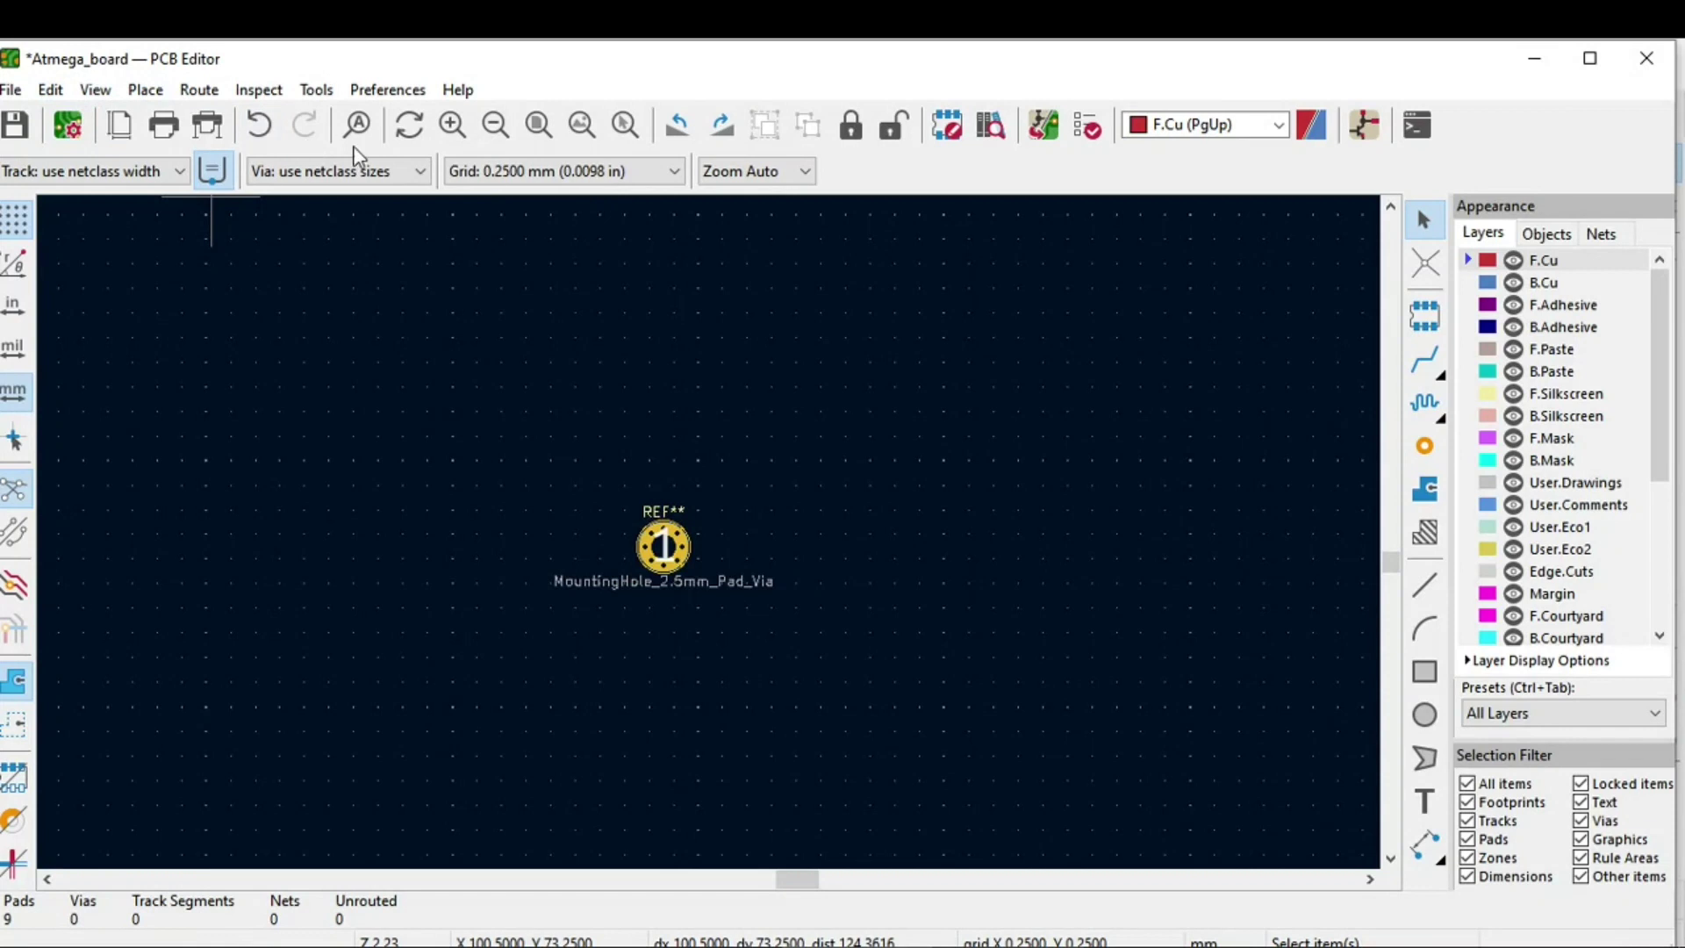
Step: Examine the list of available board layers and the display settings for objects and nets
left_click(1265, 129)
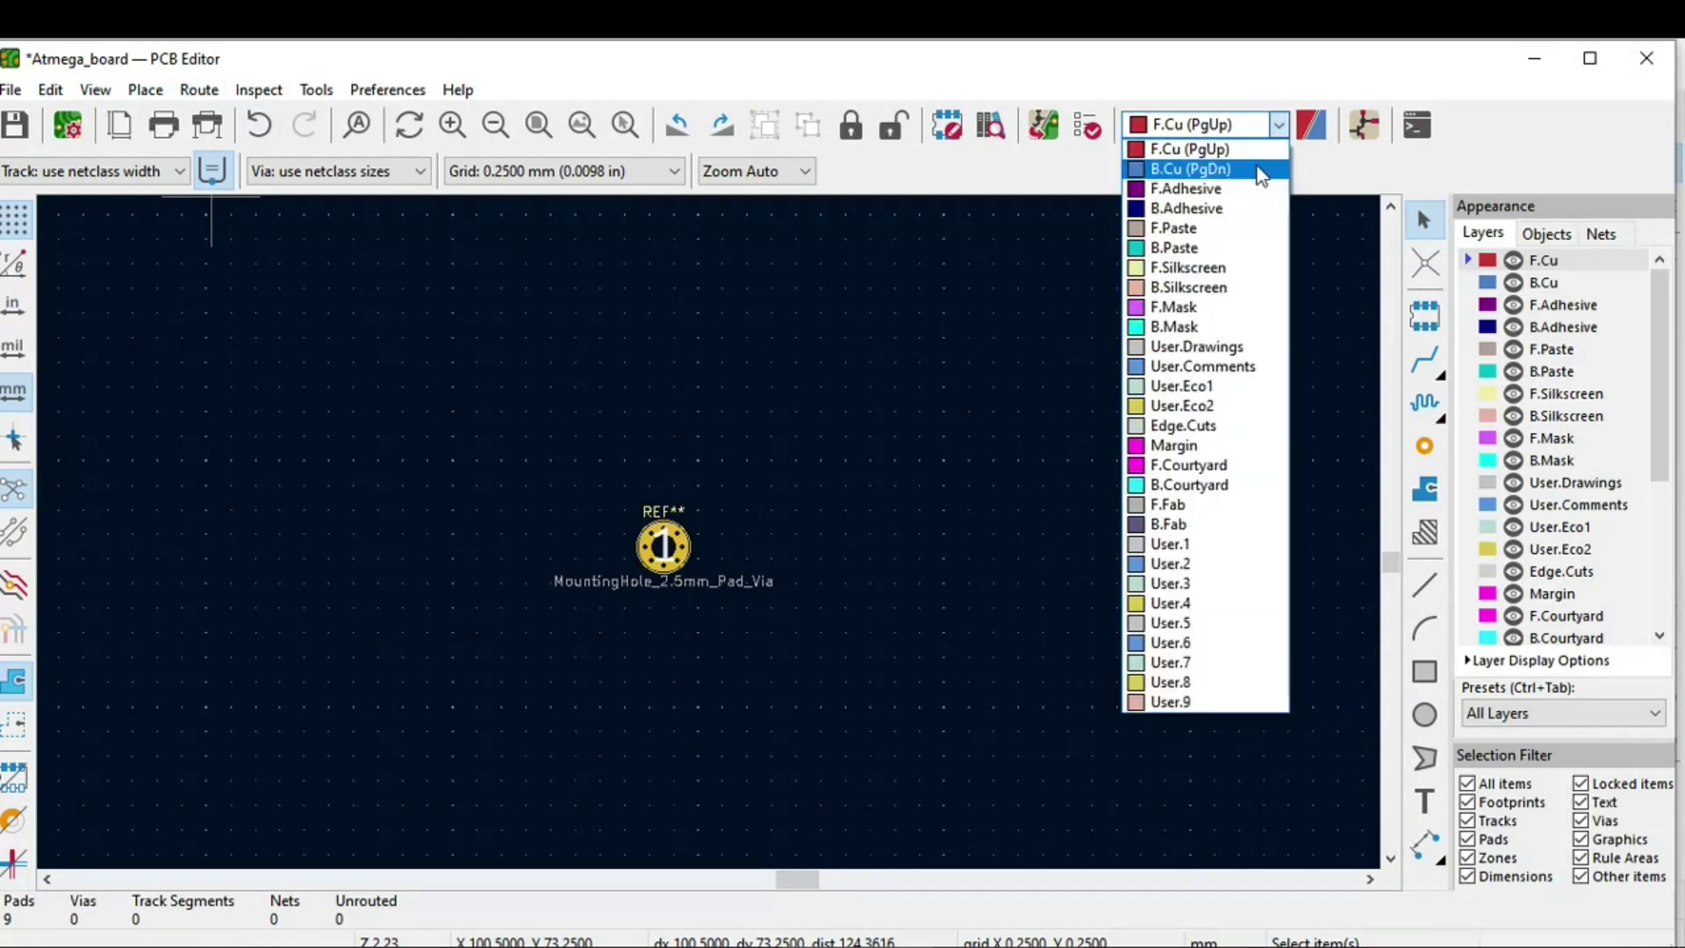
left_click(1321, 167)
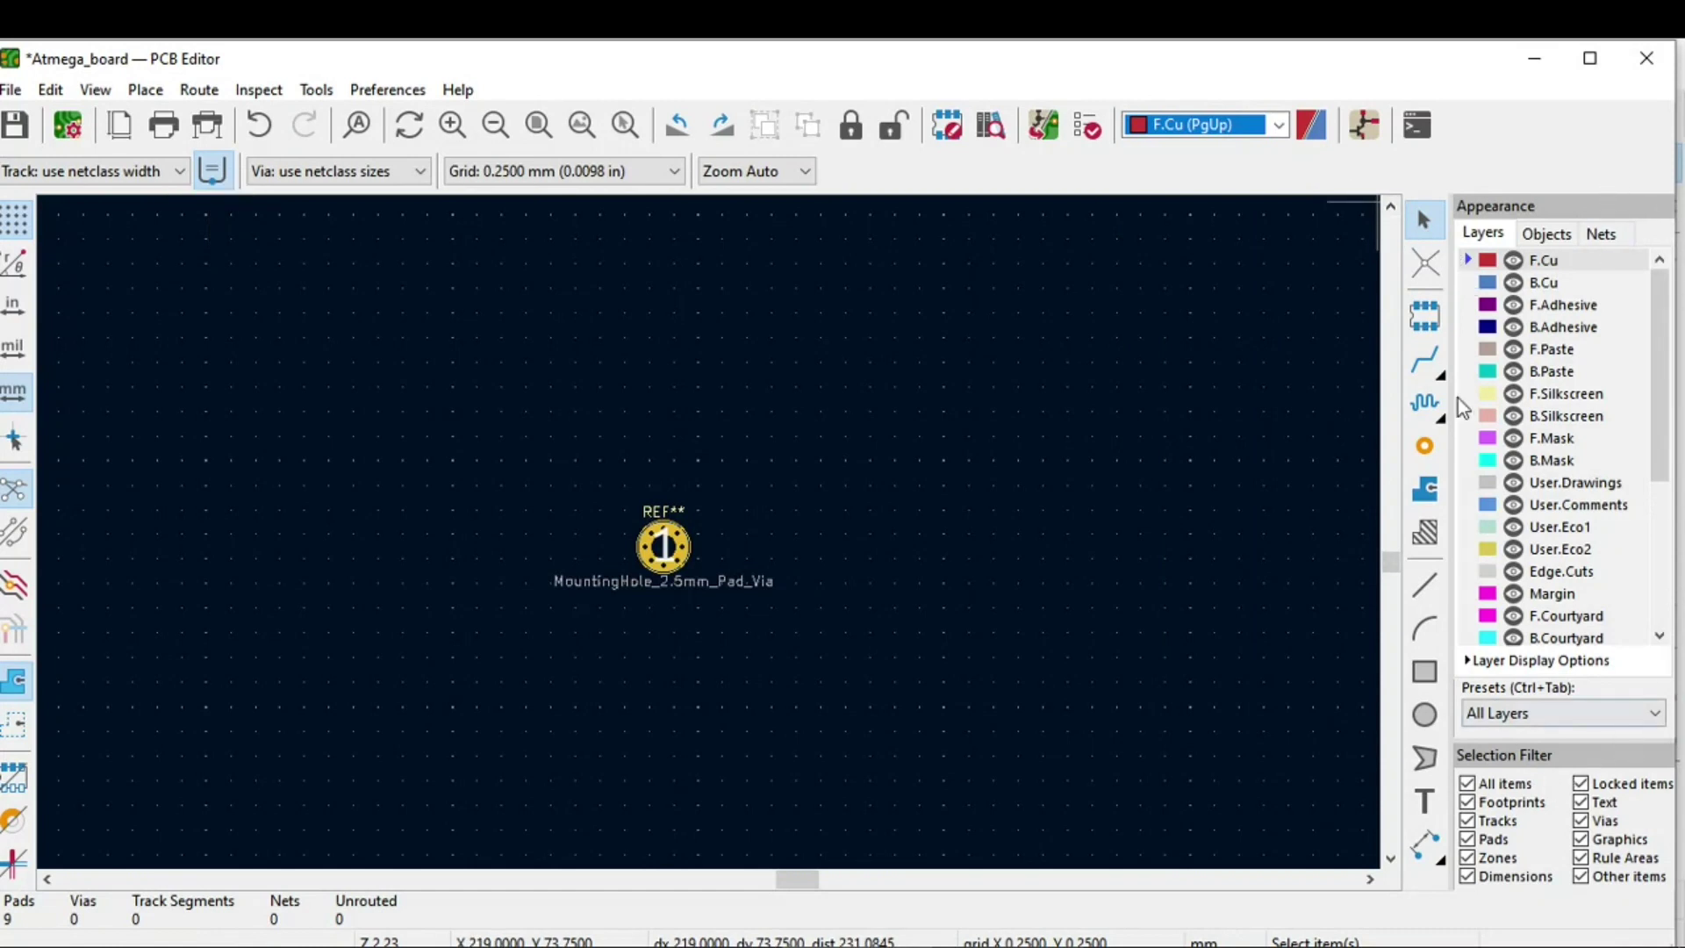
left_click(1548, 237)
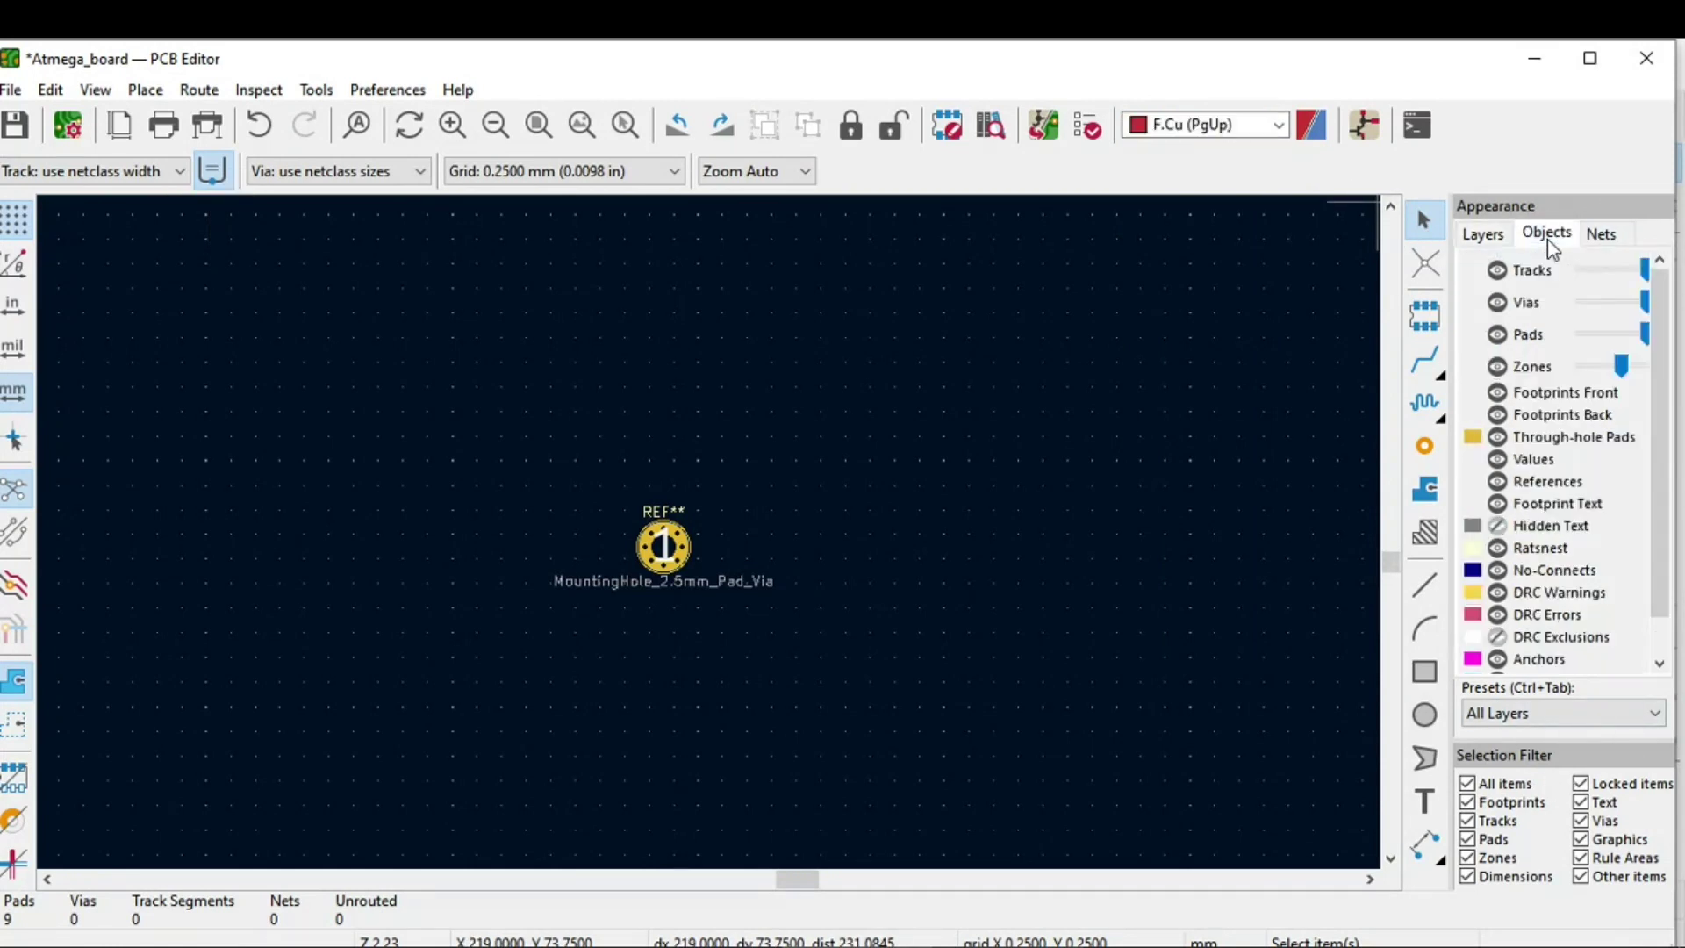
left_click(1597, 243)
left_click(1485, 247)
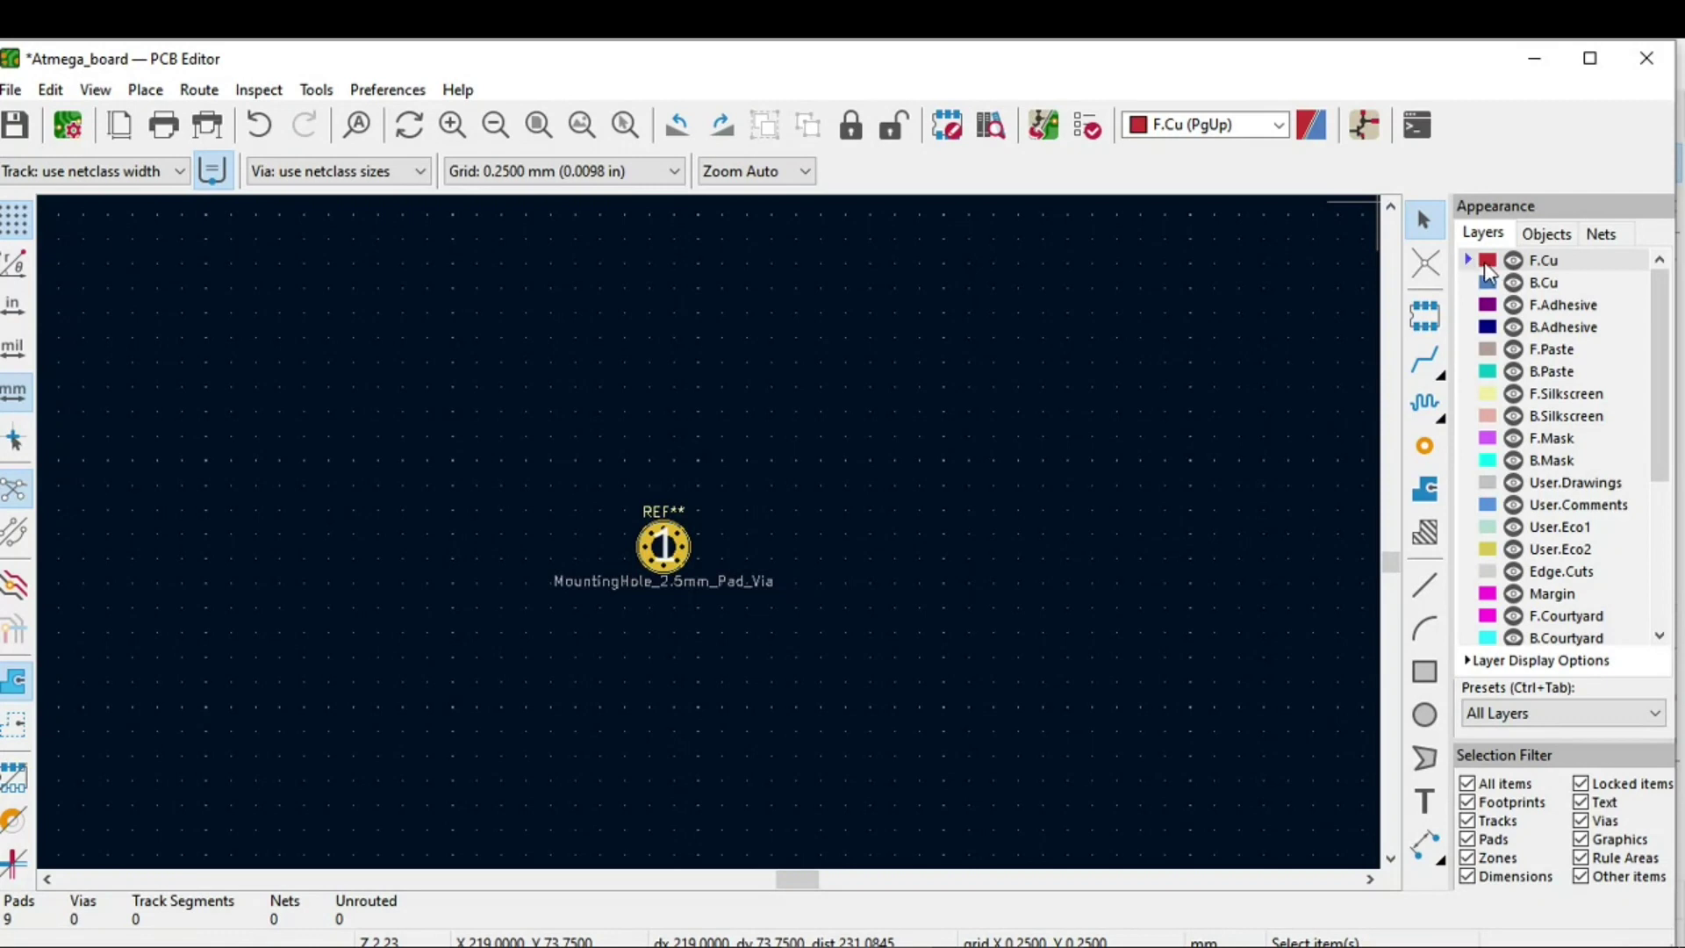
Step: Try B.Cu, F.Adhesive, B.Adhesive and F.Paste in turn as the active layer, and return to F.Cu
left_click_drag(427, 382, 1156, 751)
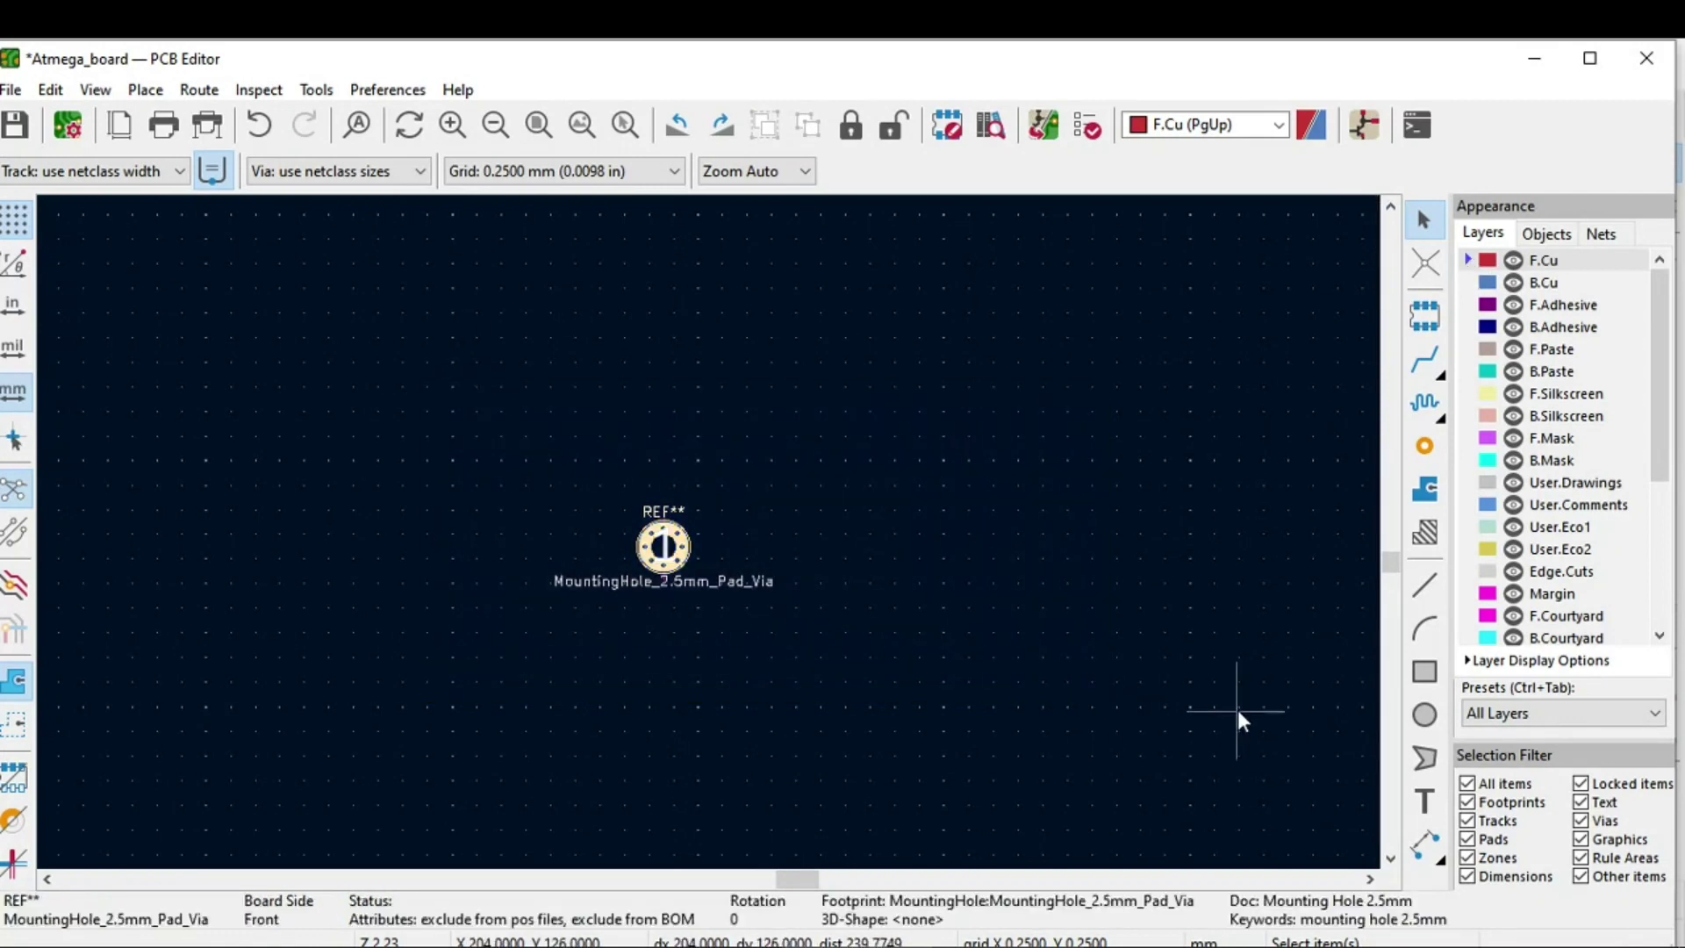
left_click(1250, 697)
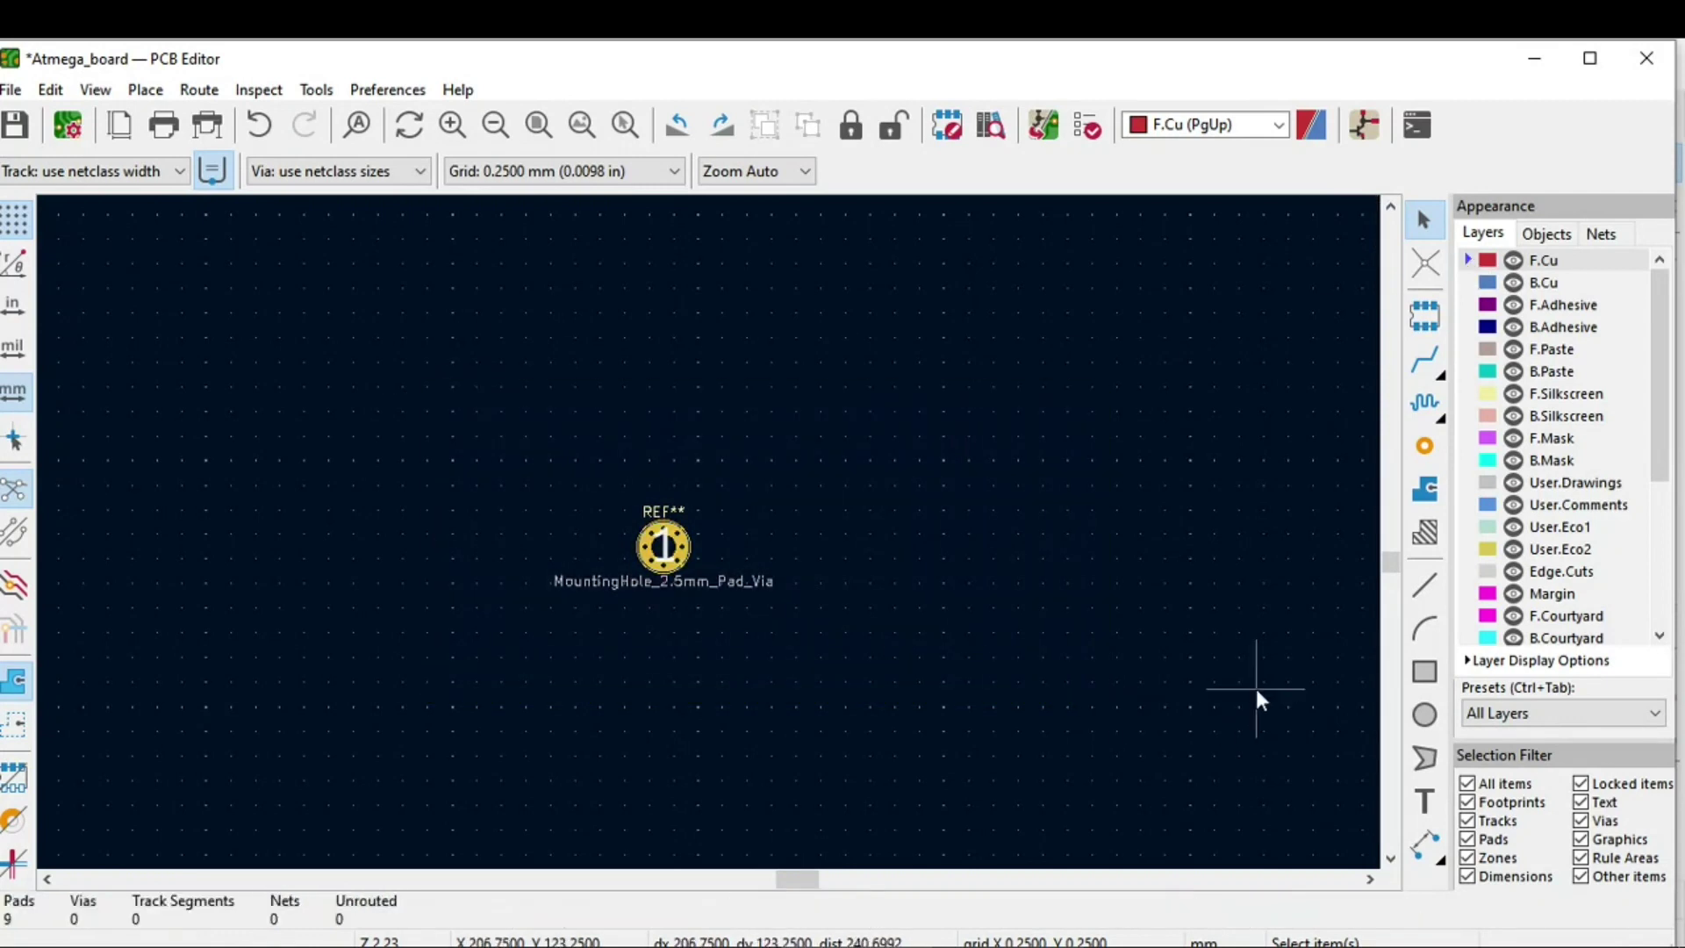
left_click(1477, 281)
left_click(1474, 305)
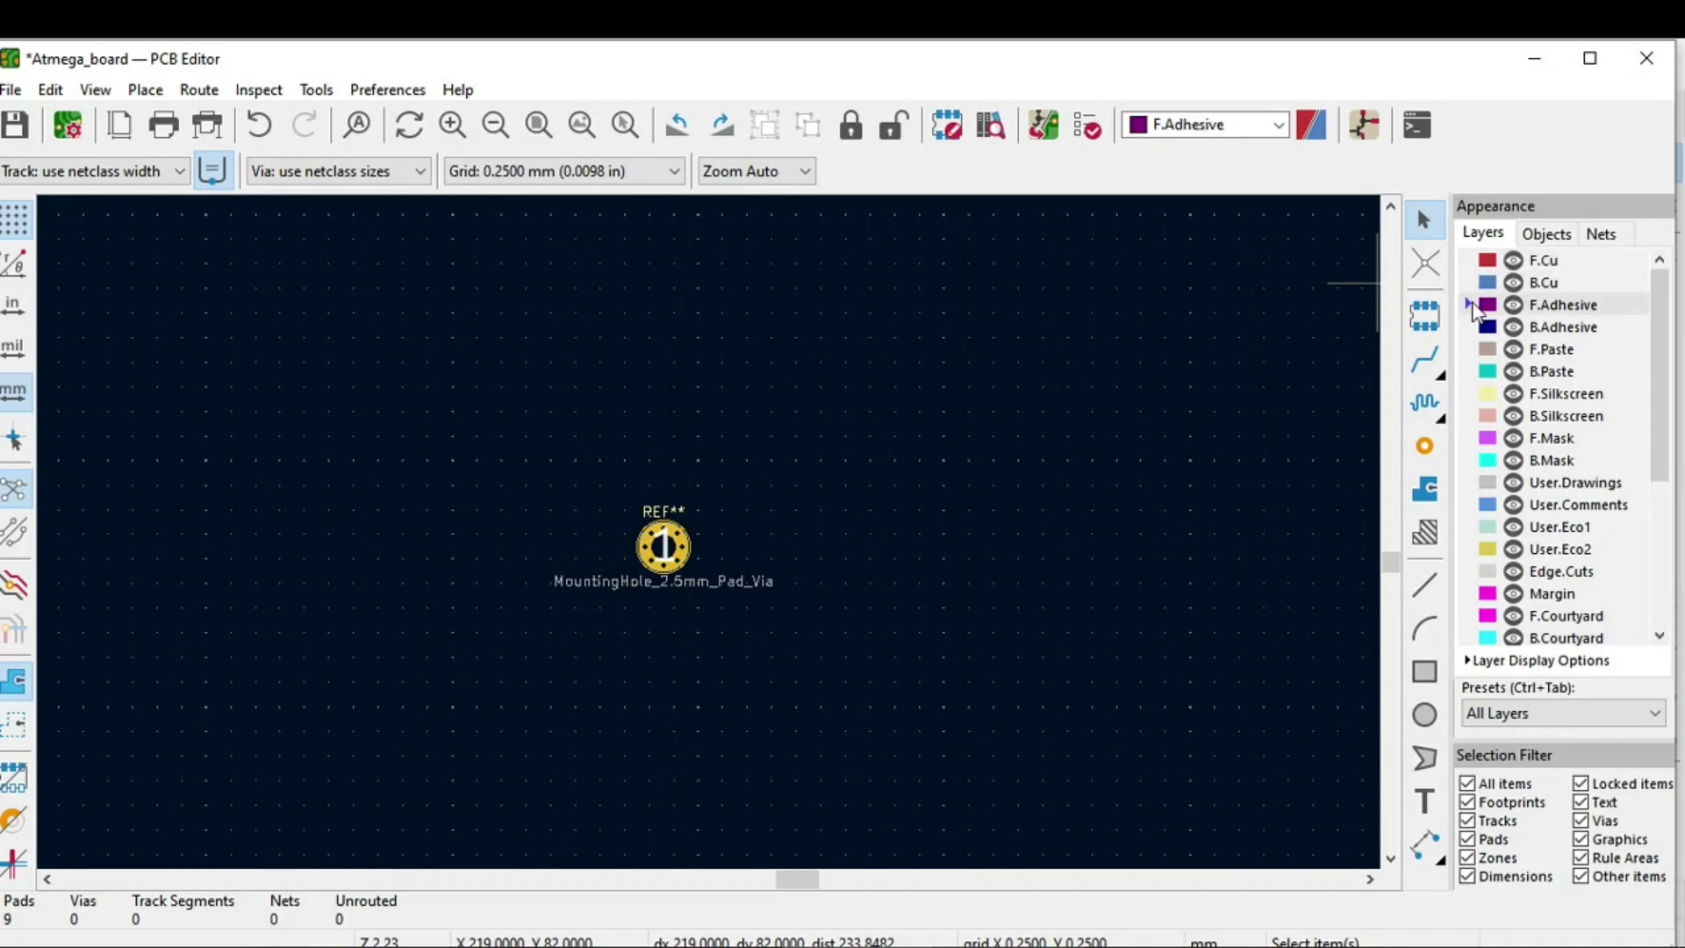
left_click(1477, 332)
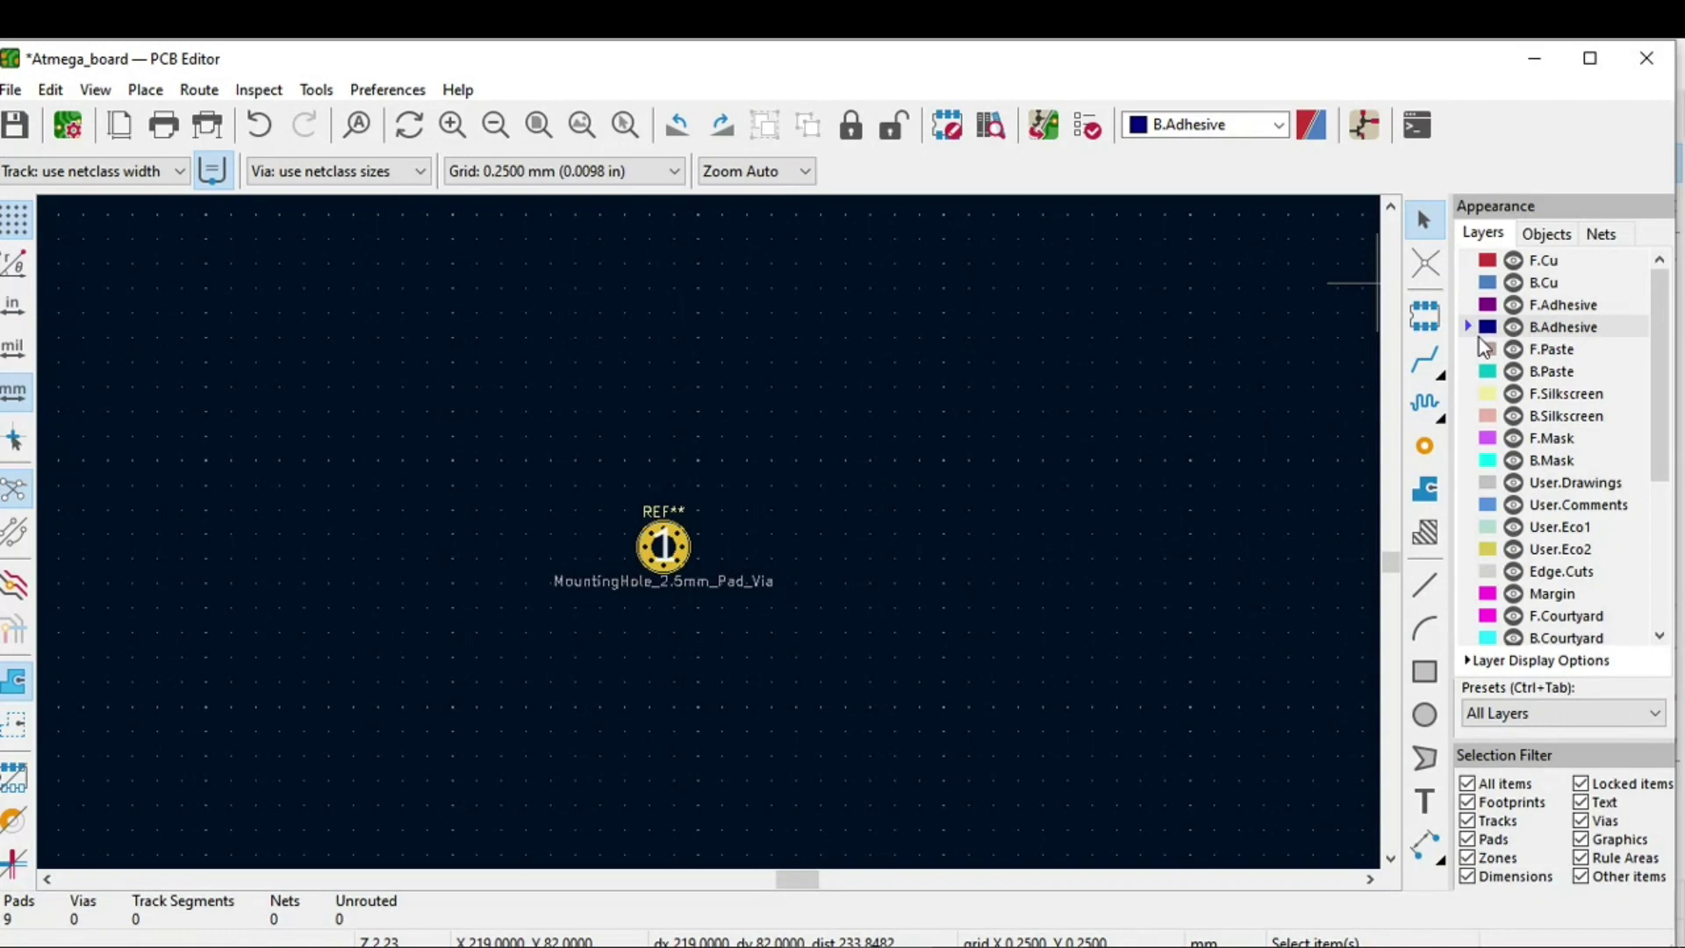
left_click(1477, 351)
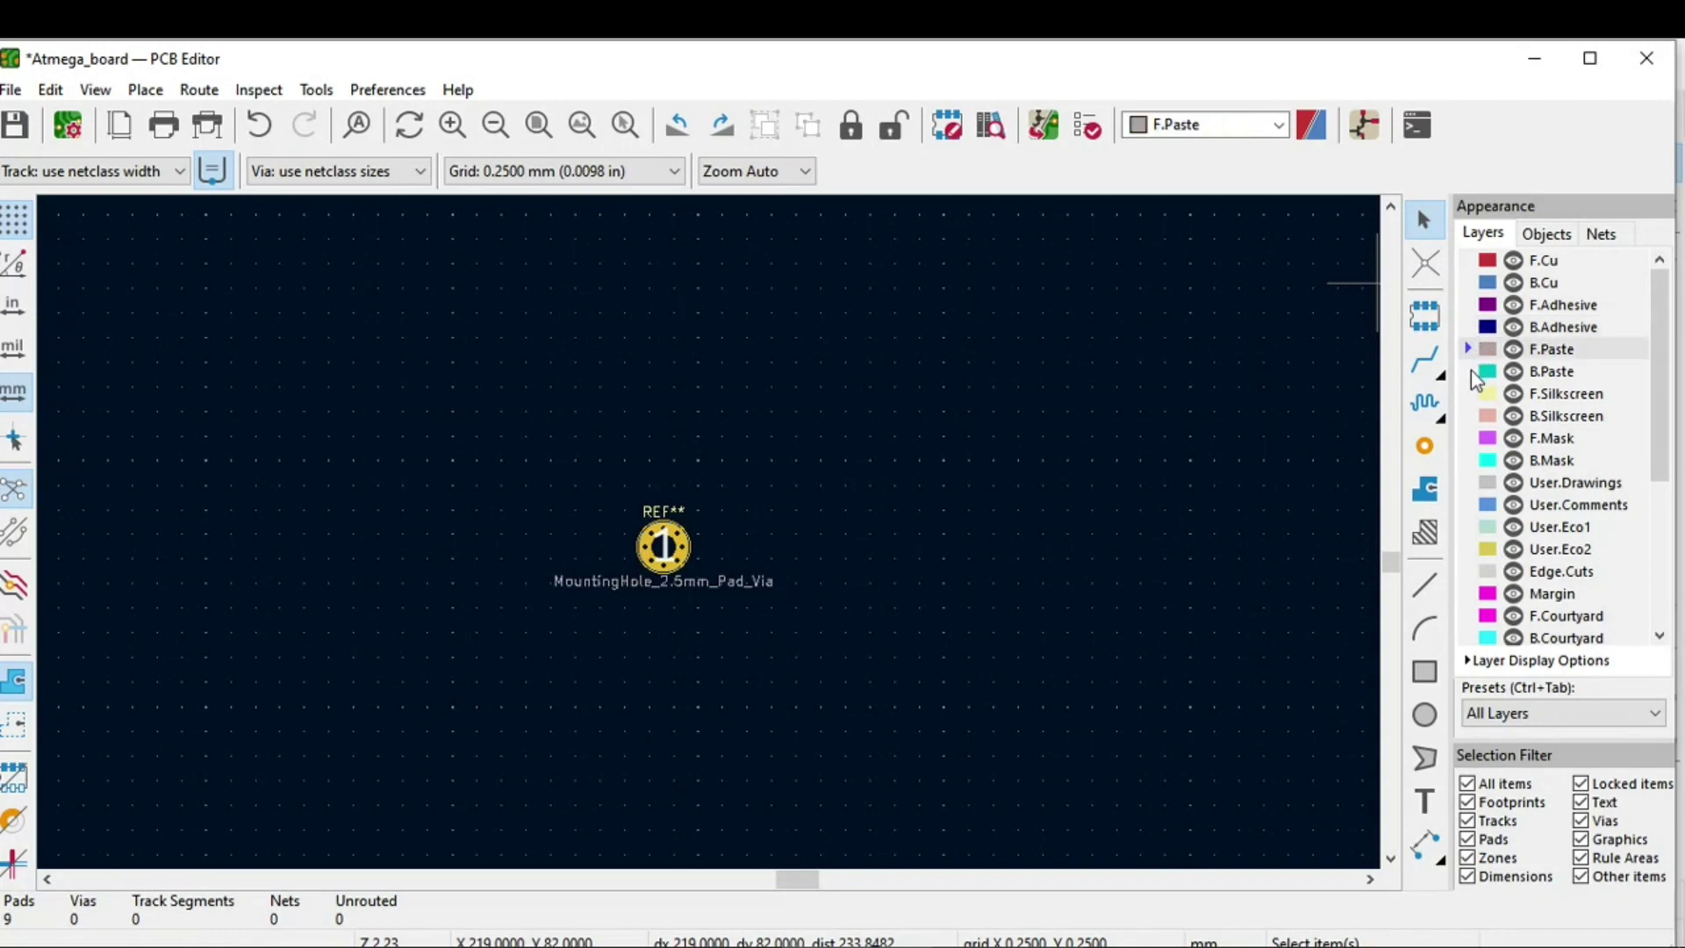
left_click(1477, 262)
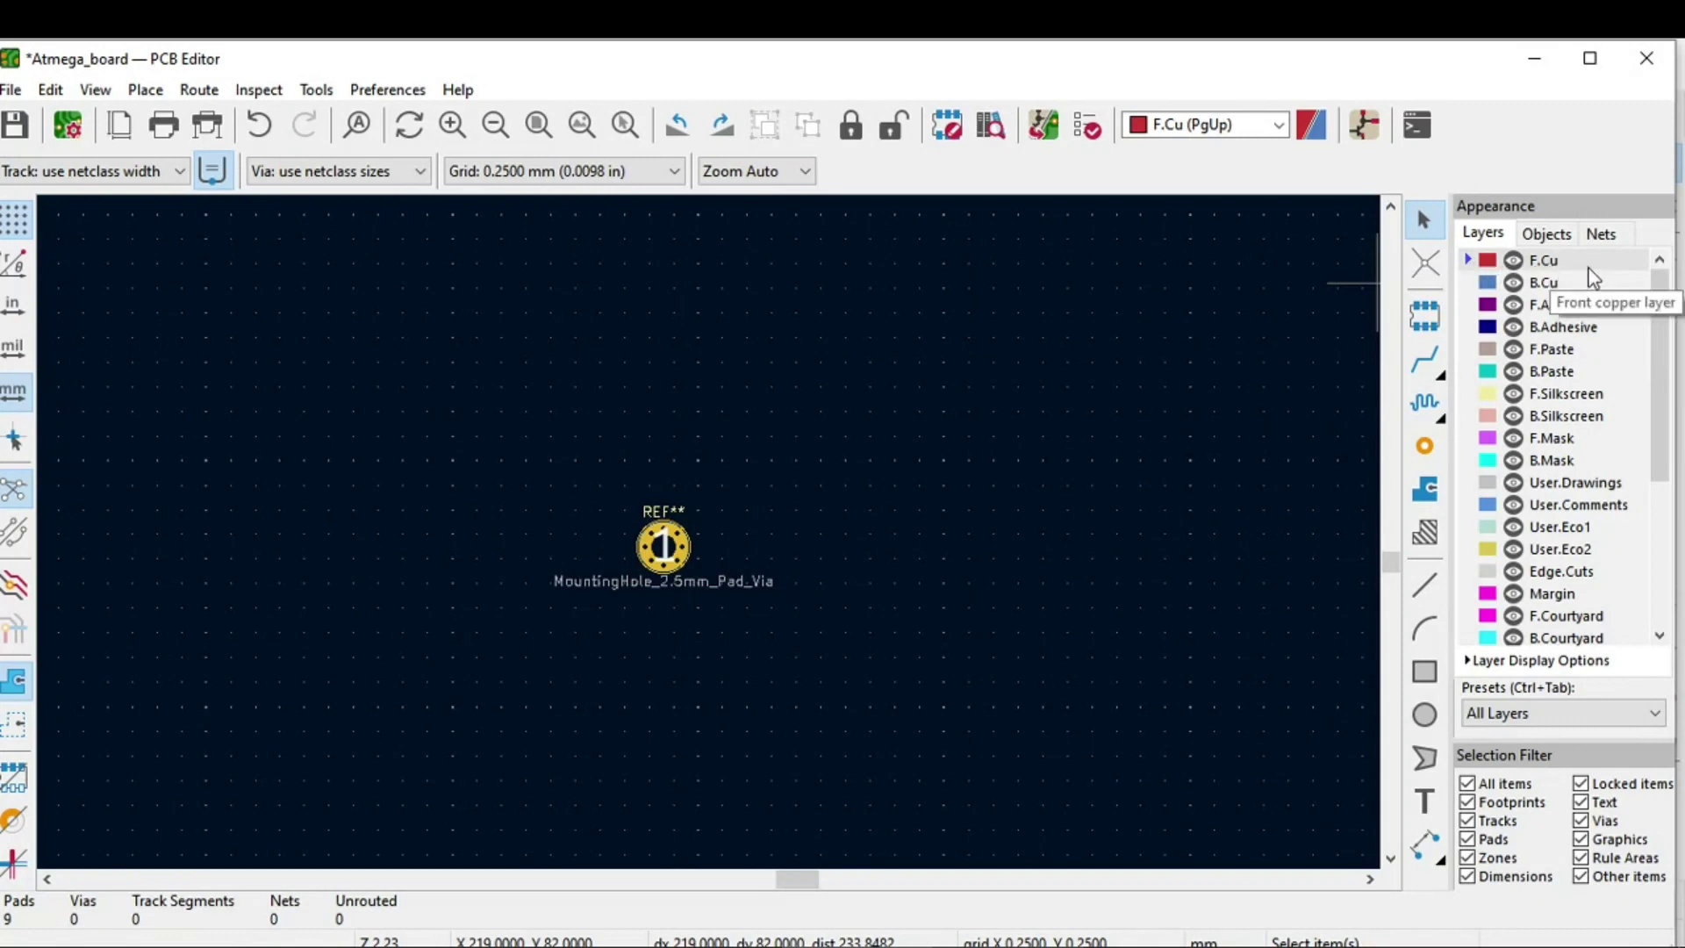
Step: Try B.Paste and B.Silkscreen as the active layer, and return to F.Cu
left_click_drag(456, 325, 1209, 732)
left_click(1267, 691)
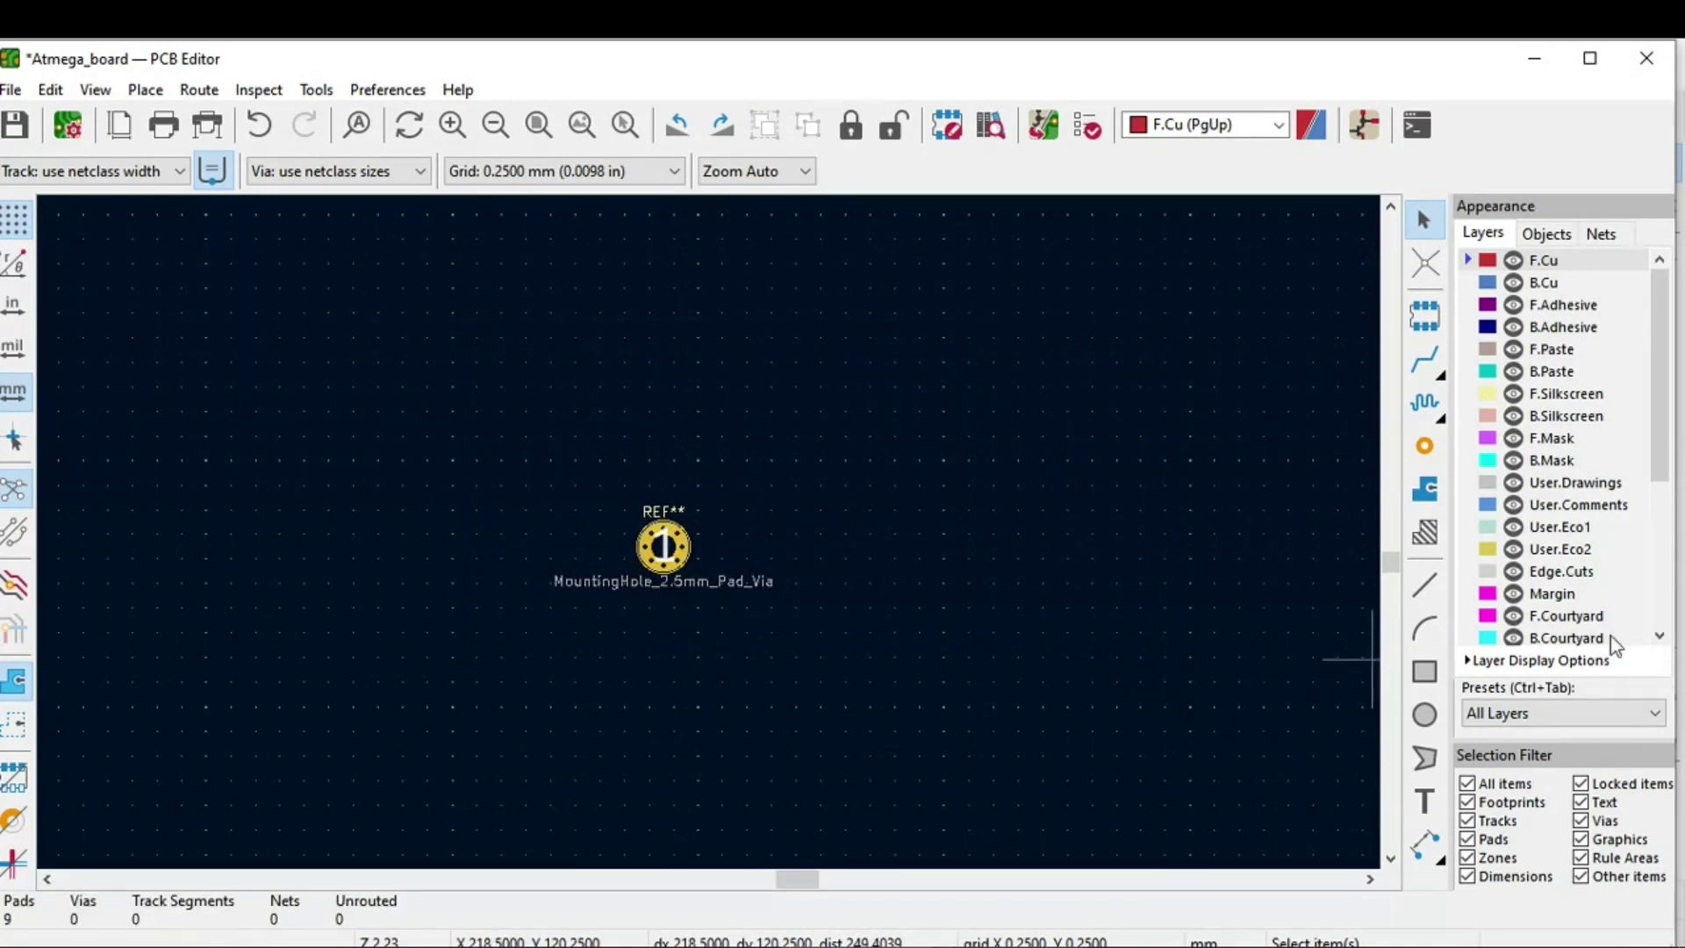
left_click(1473, 375)
left_click(1473, 416)
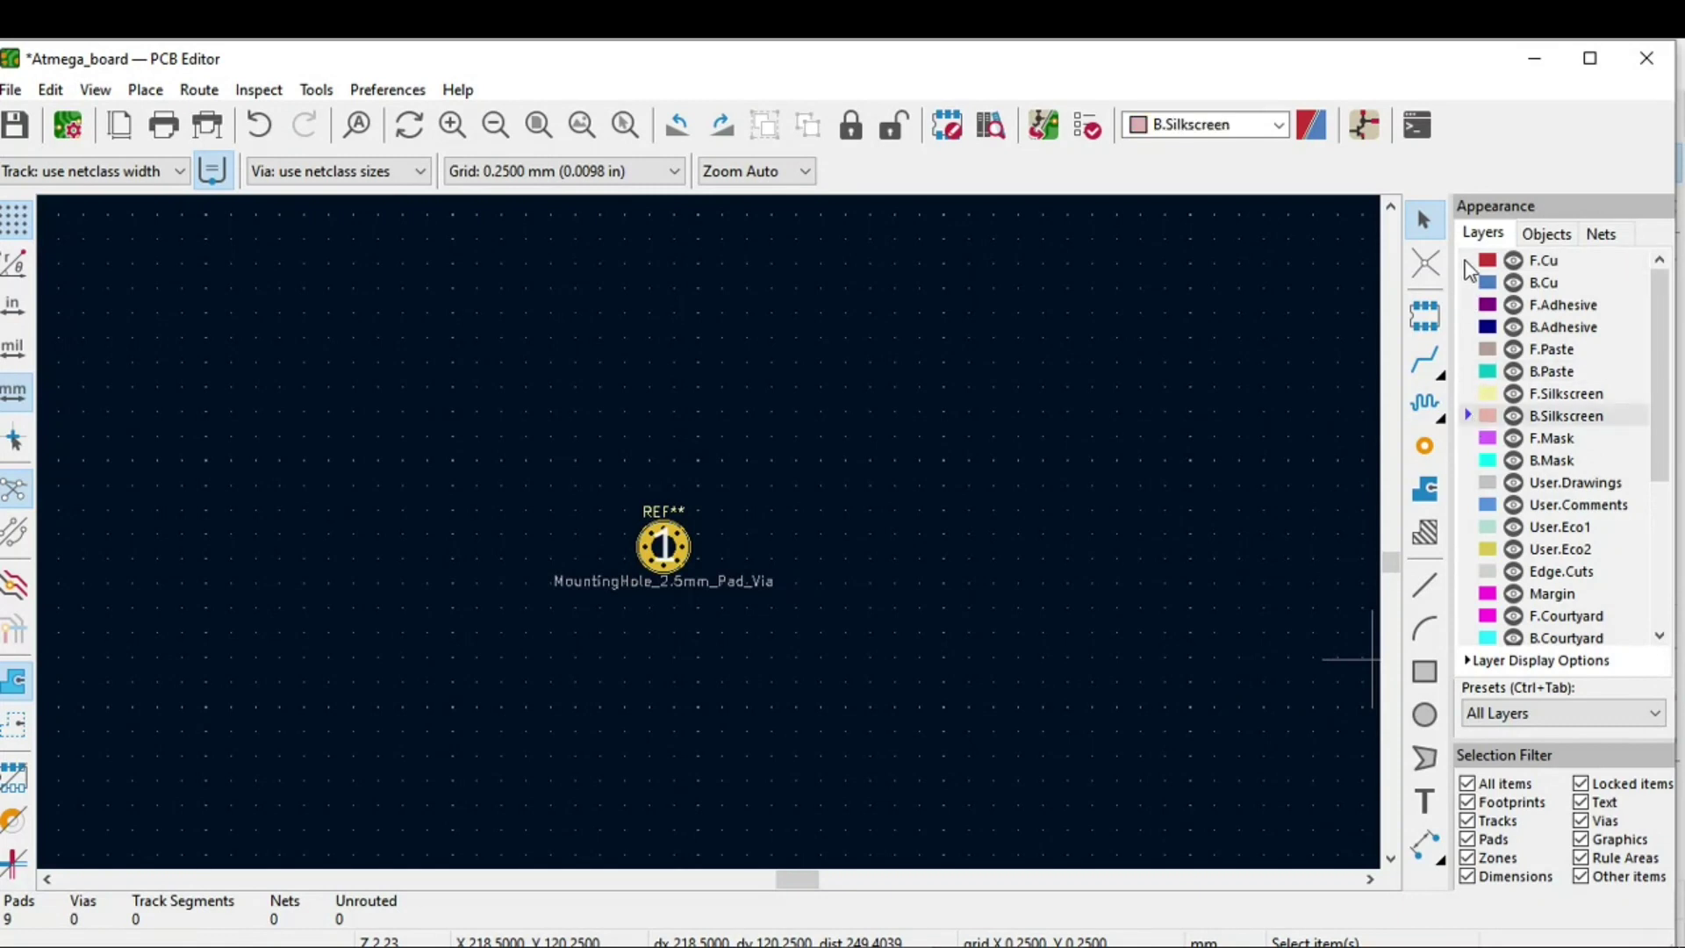
left_click(1465, 261)
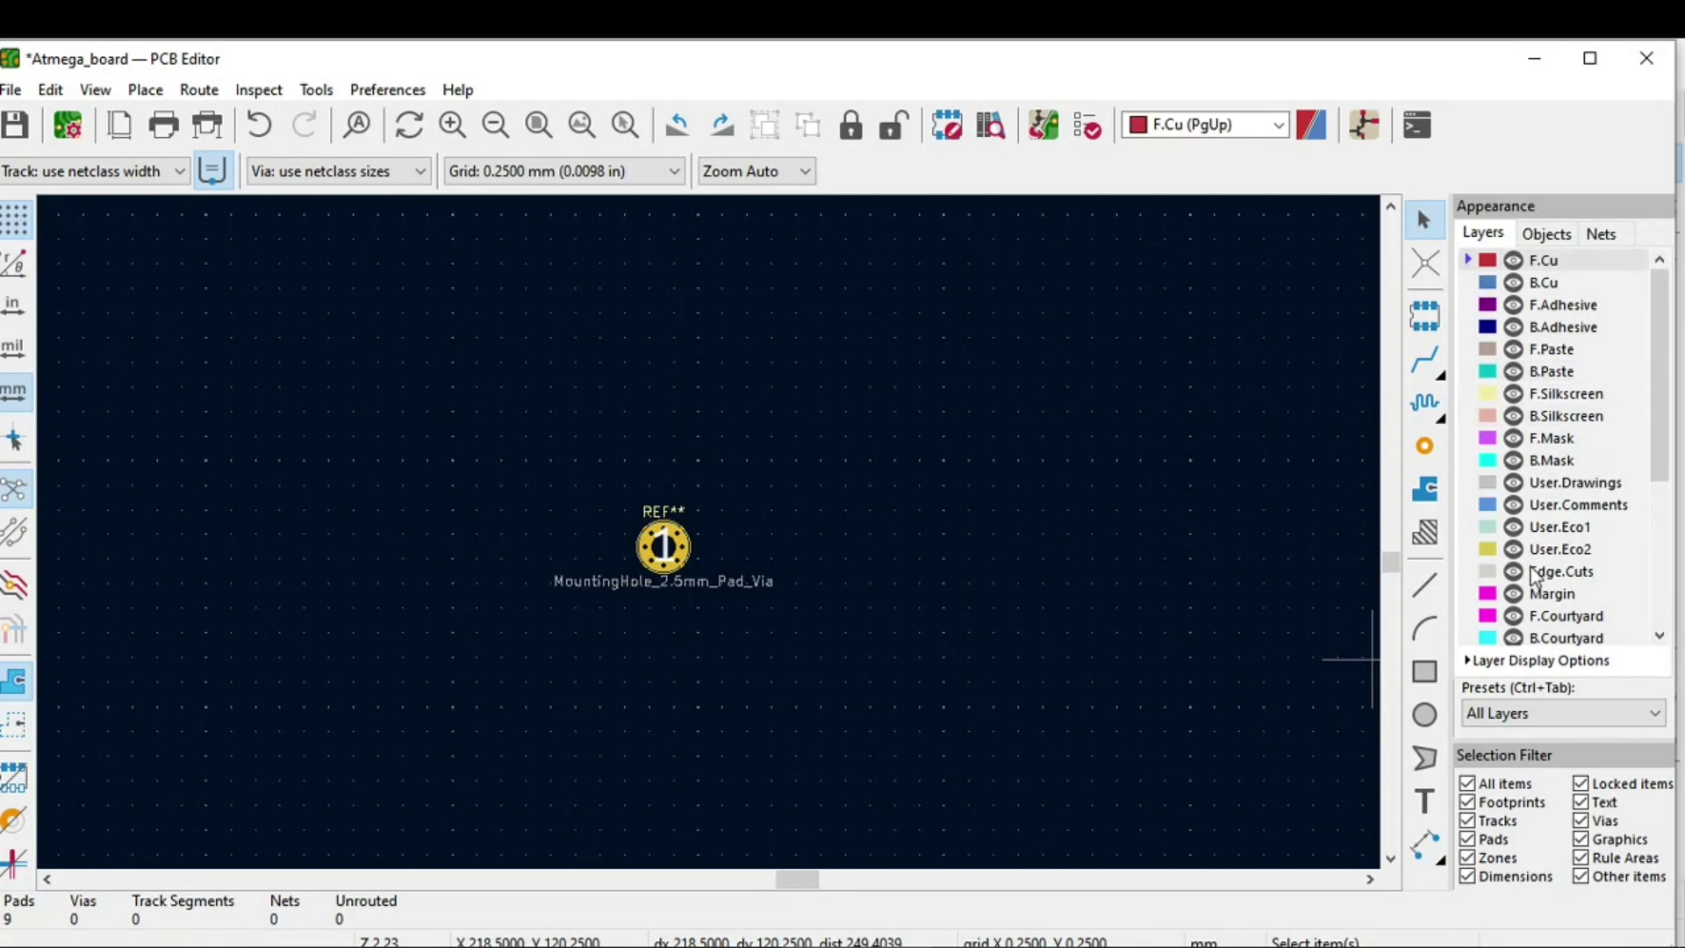
Step: Draw a rectangular board outline about 64.5 by 36.5 mm around the mounting hole on the Edge.Cuts layer
left_click(1476, 572)
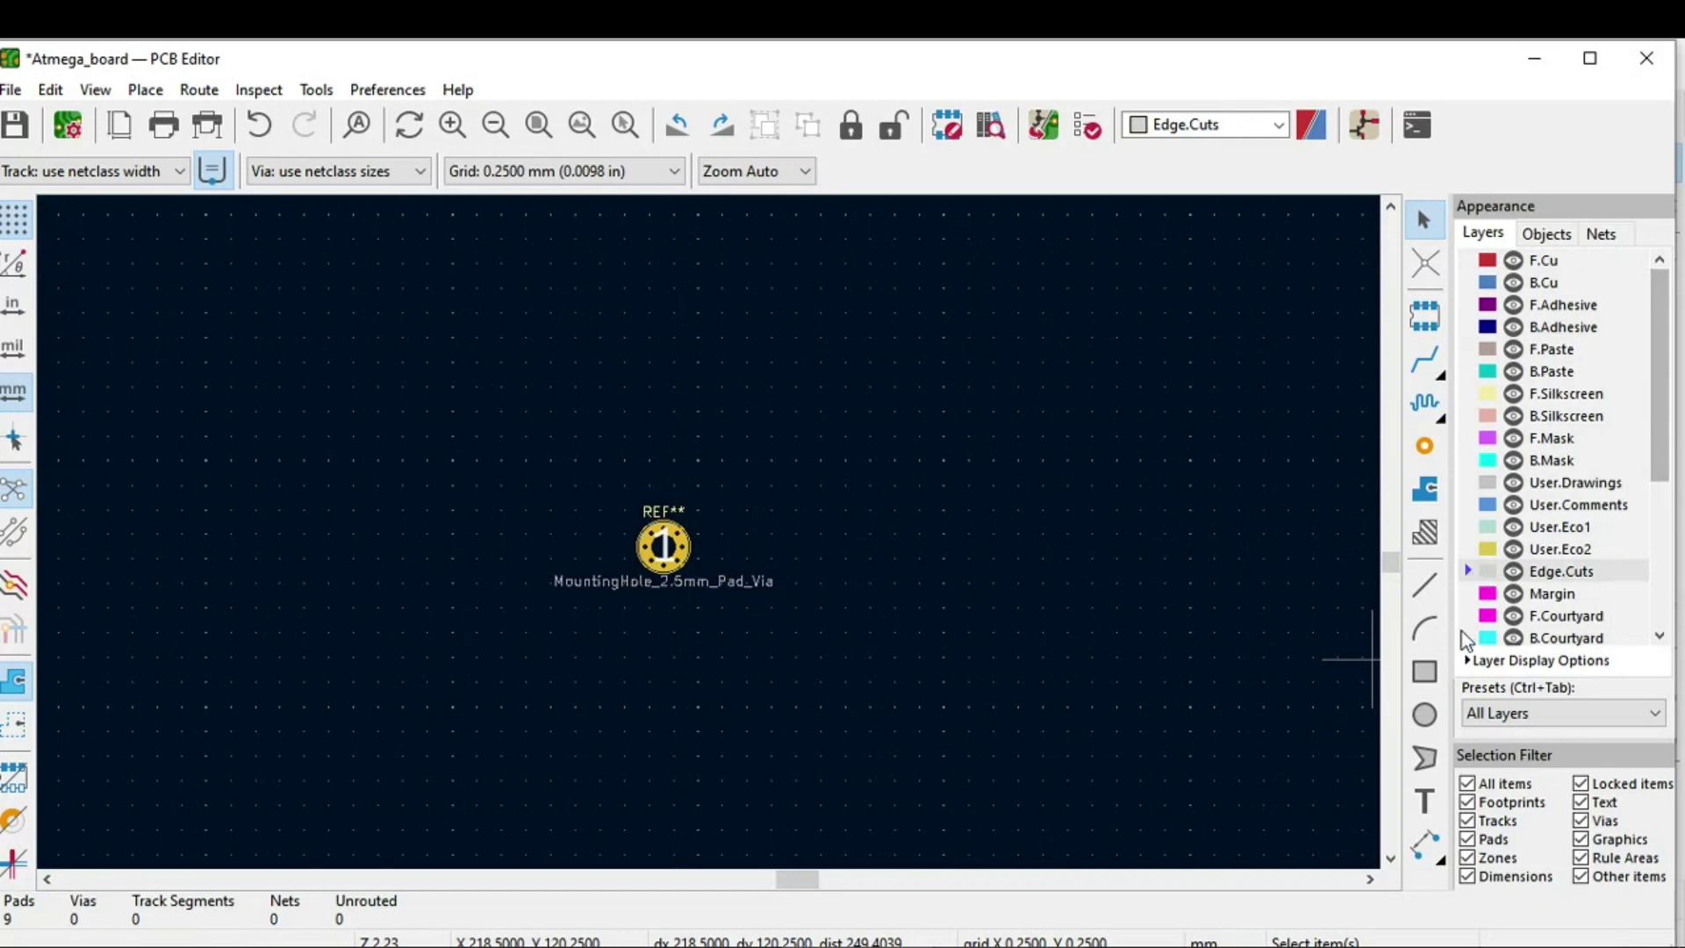
left_click(1426, 673)
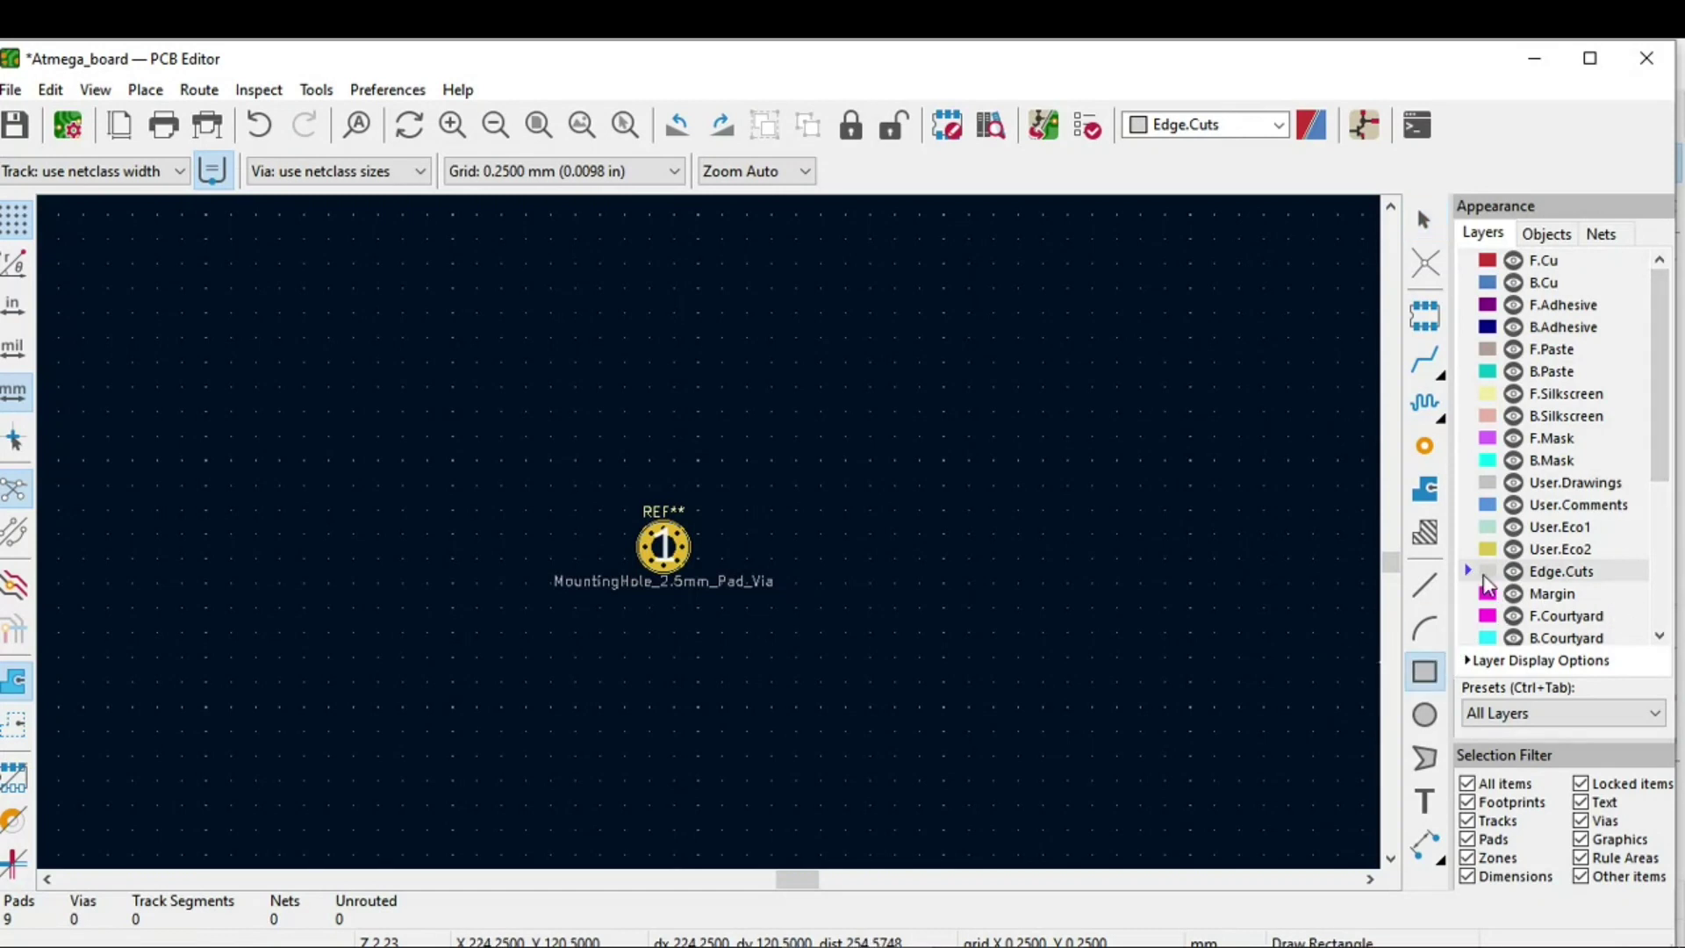
left_click(420, 353)
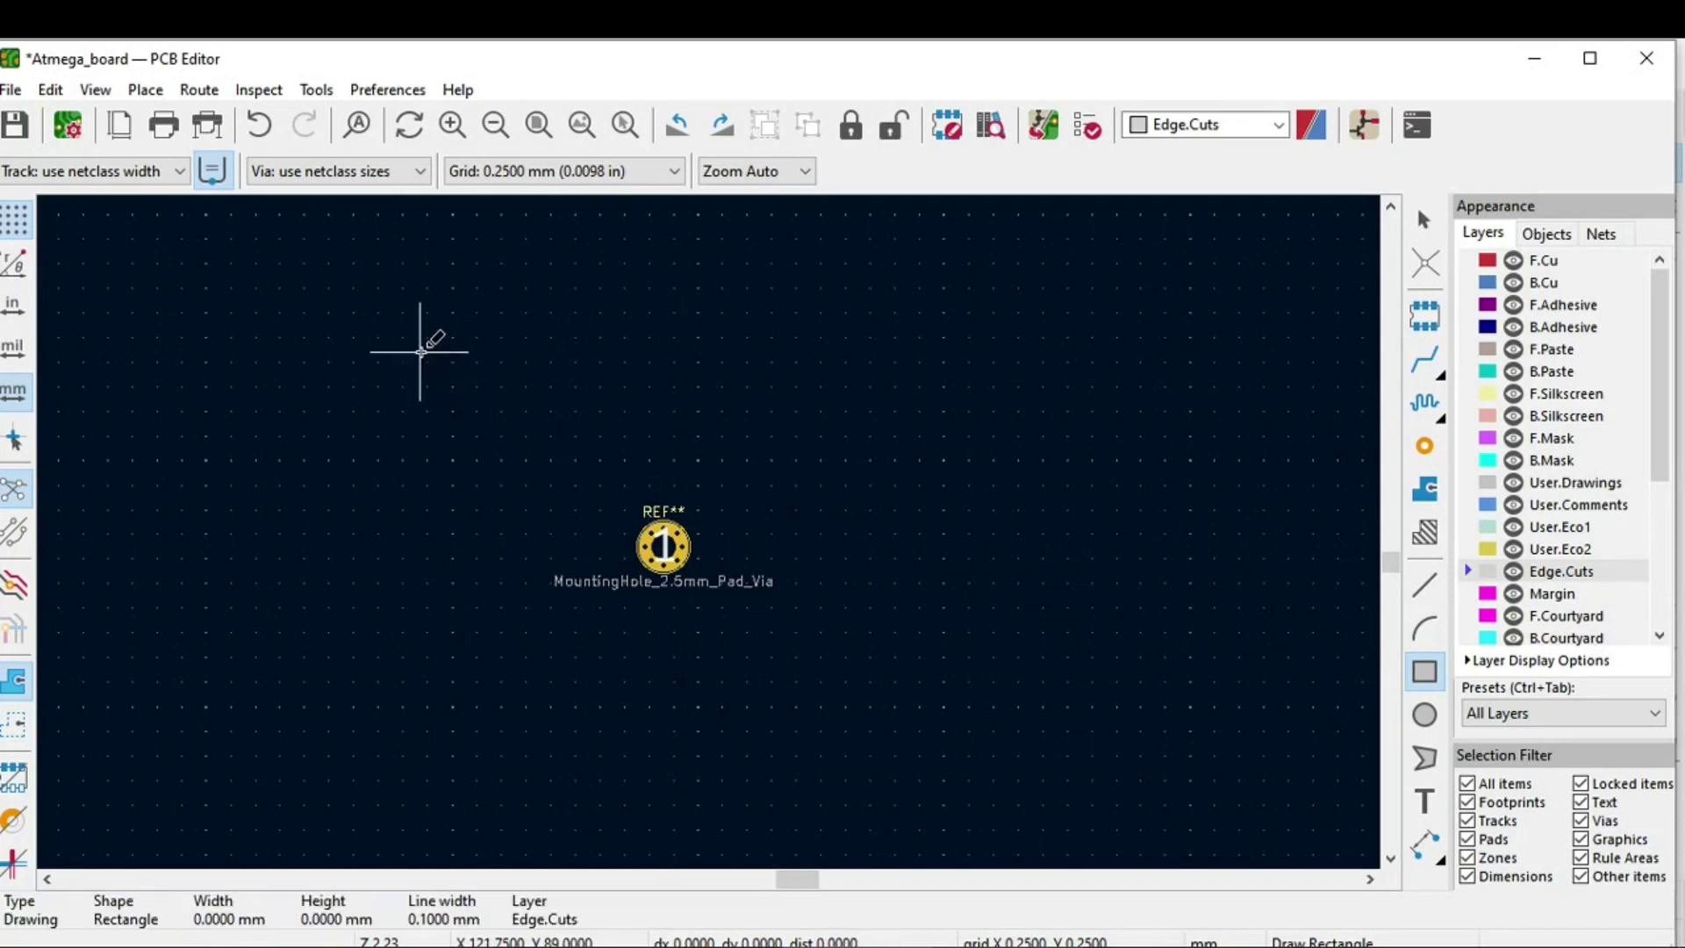
left_click(1056, 711)
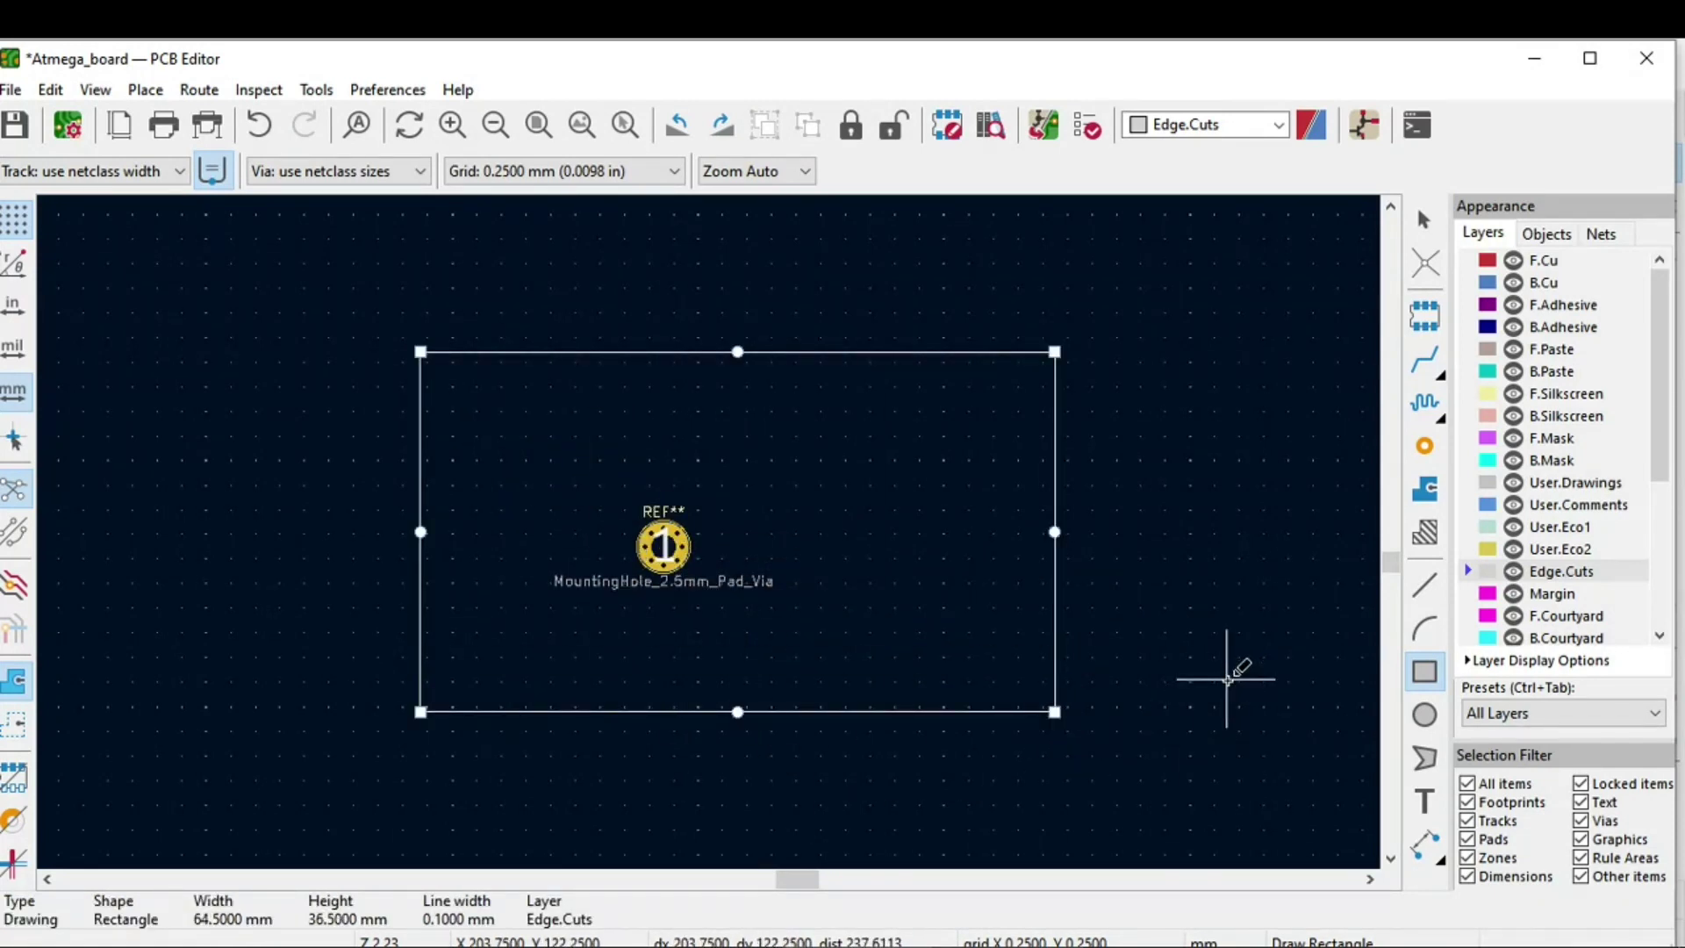
key("Escape")
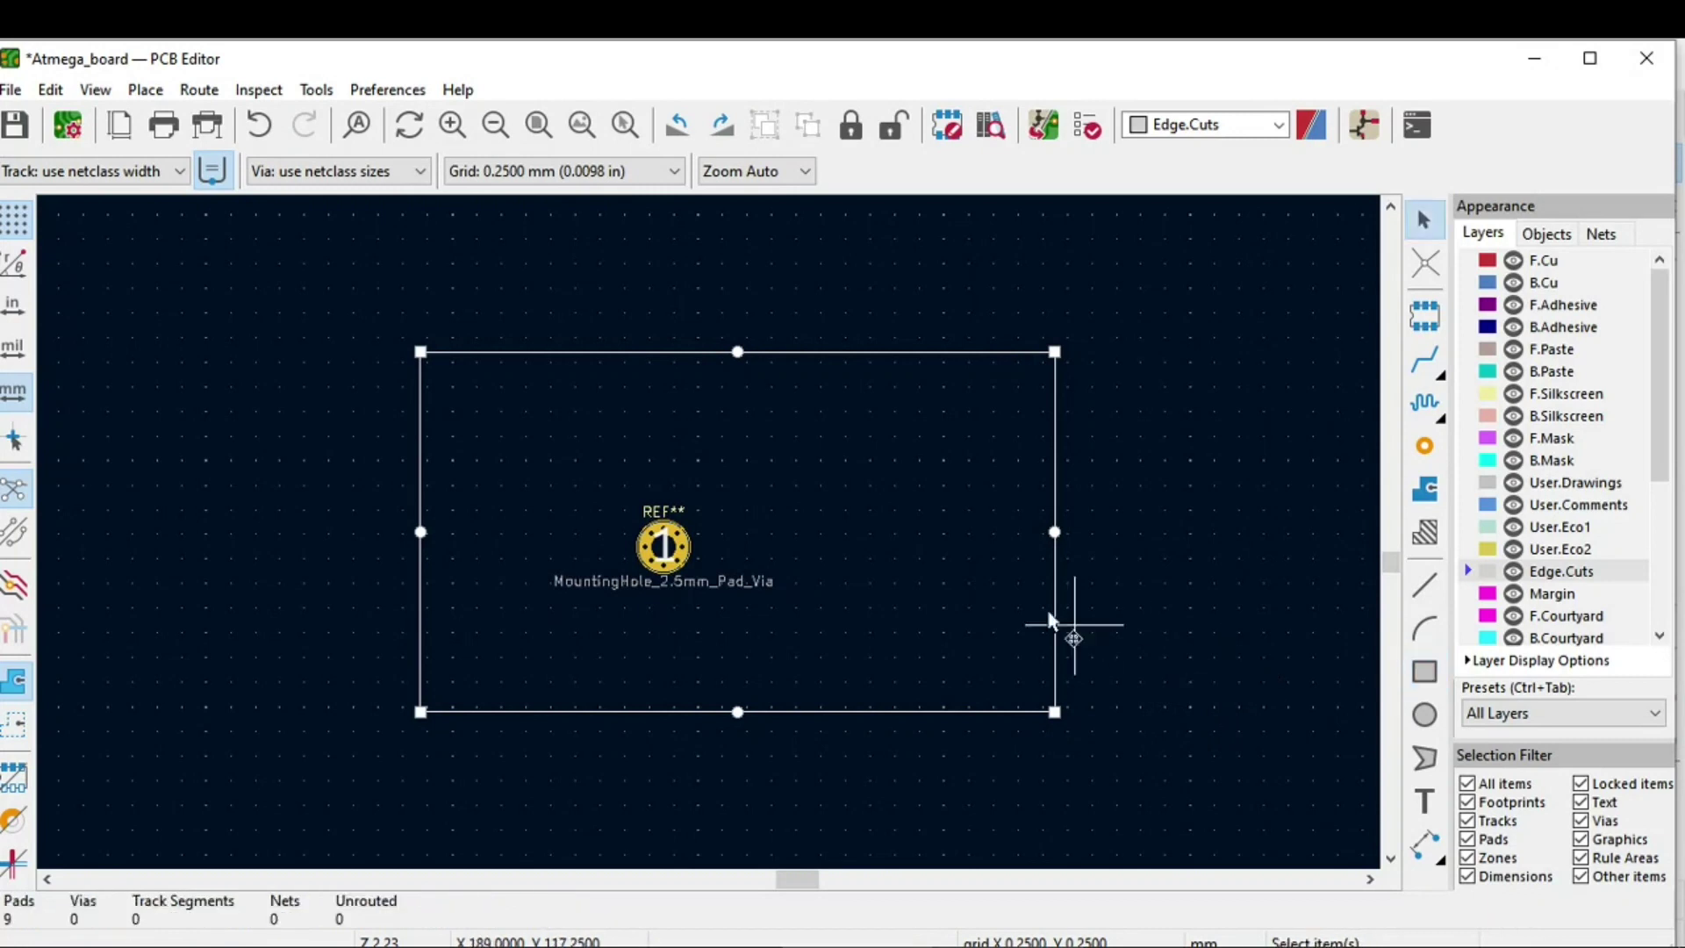
Step: Inspect the outlined board with its mounting hole in the 3D Viewer and return to the layout
left_click(94, 90)
left_click(144, 180)
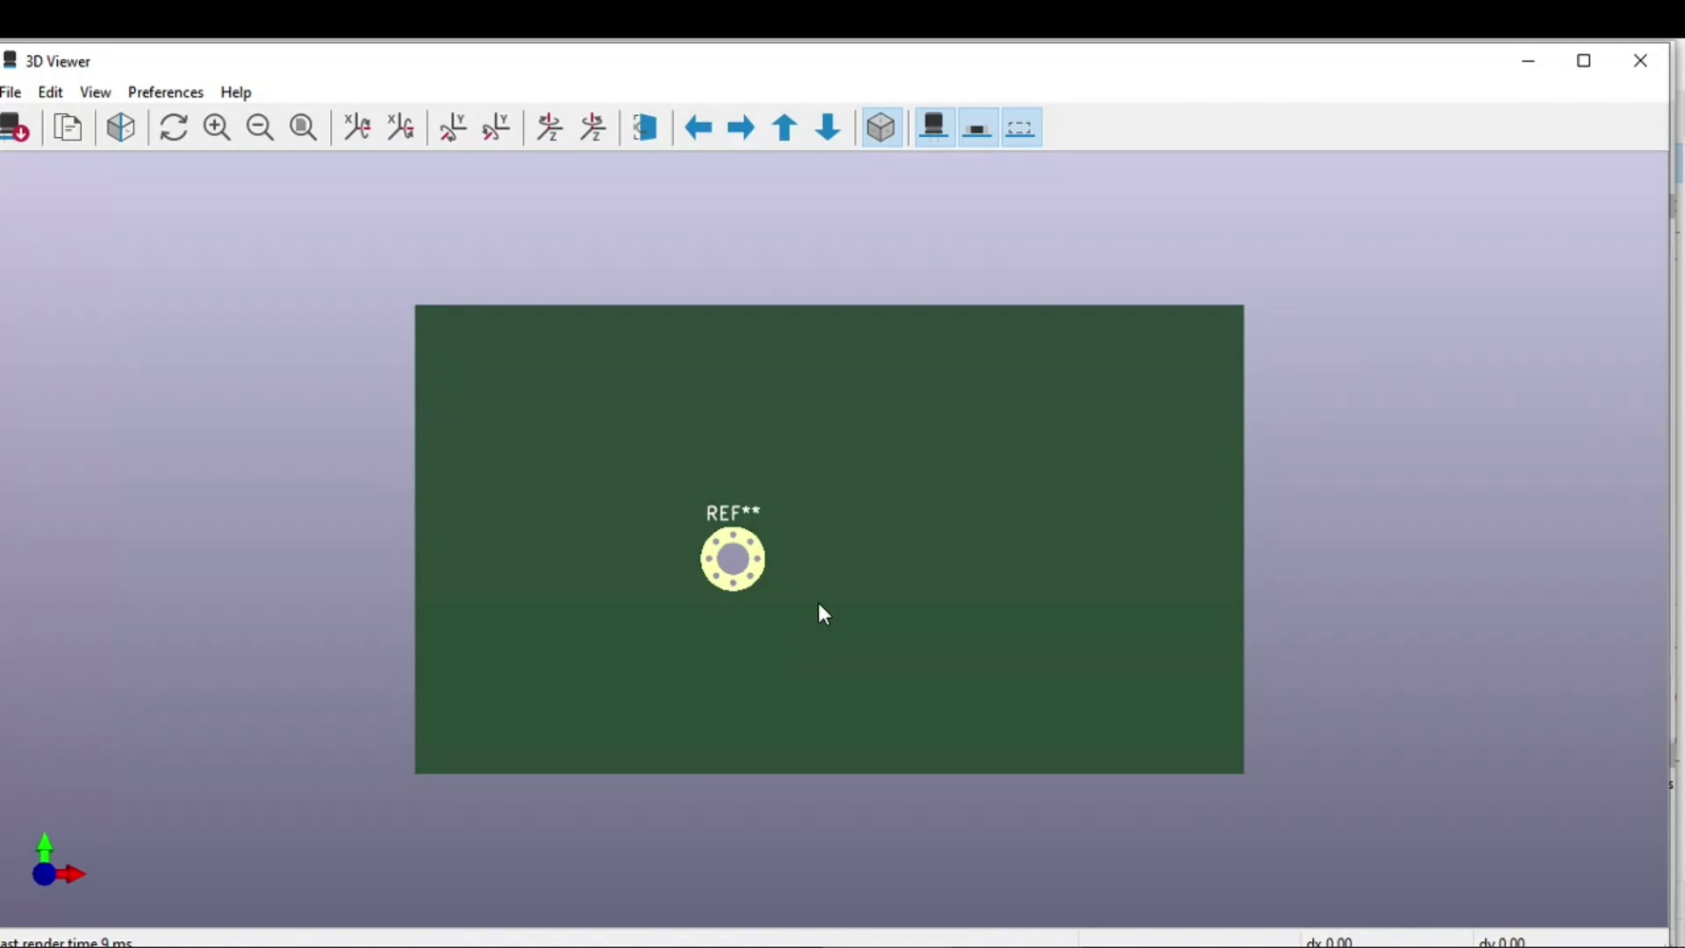
left_click(1654, 61)
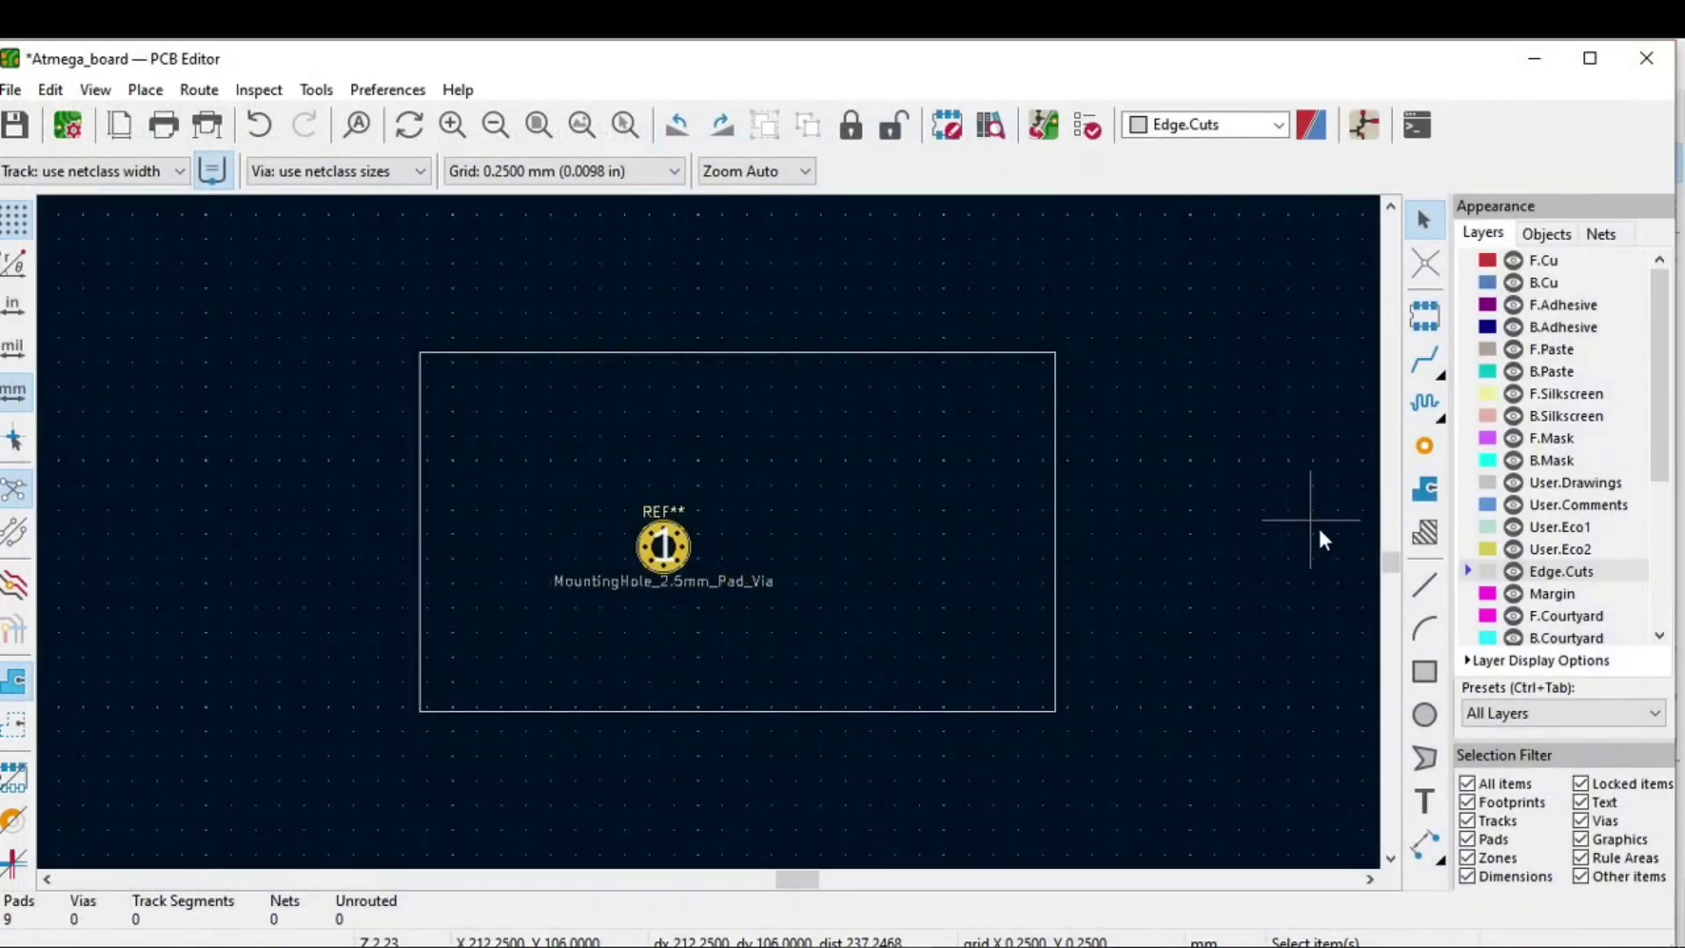
Step: Route a netclass-width track on F.Cu diagonally from the board's upper-left area to the mounting hole pad
left_click(1468, 260)
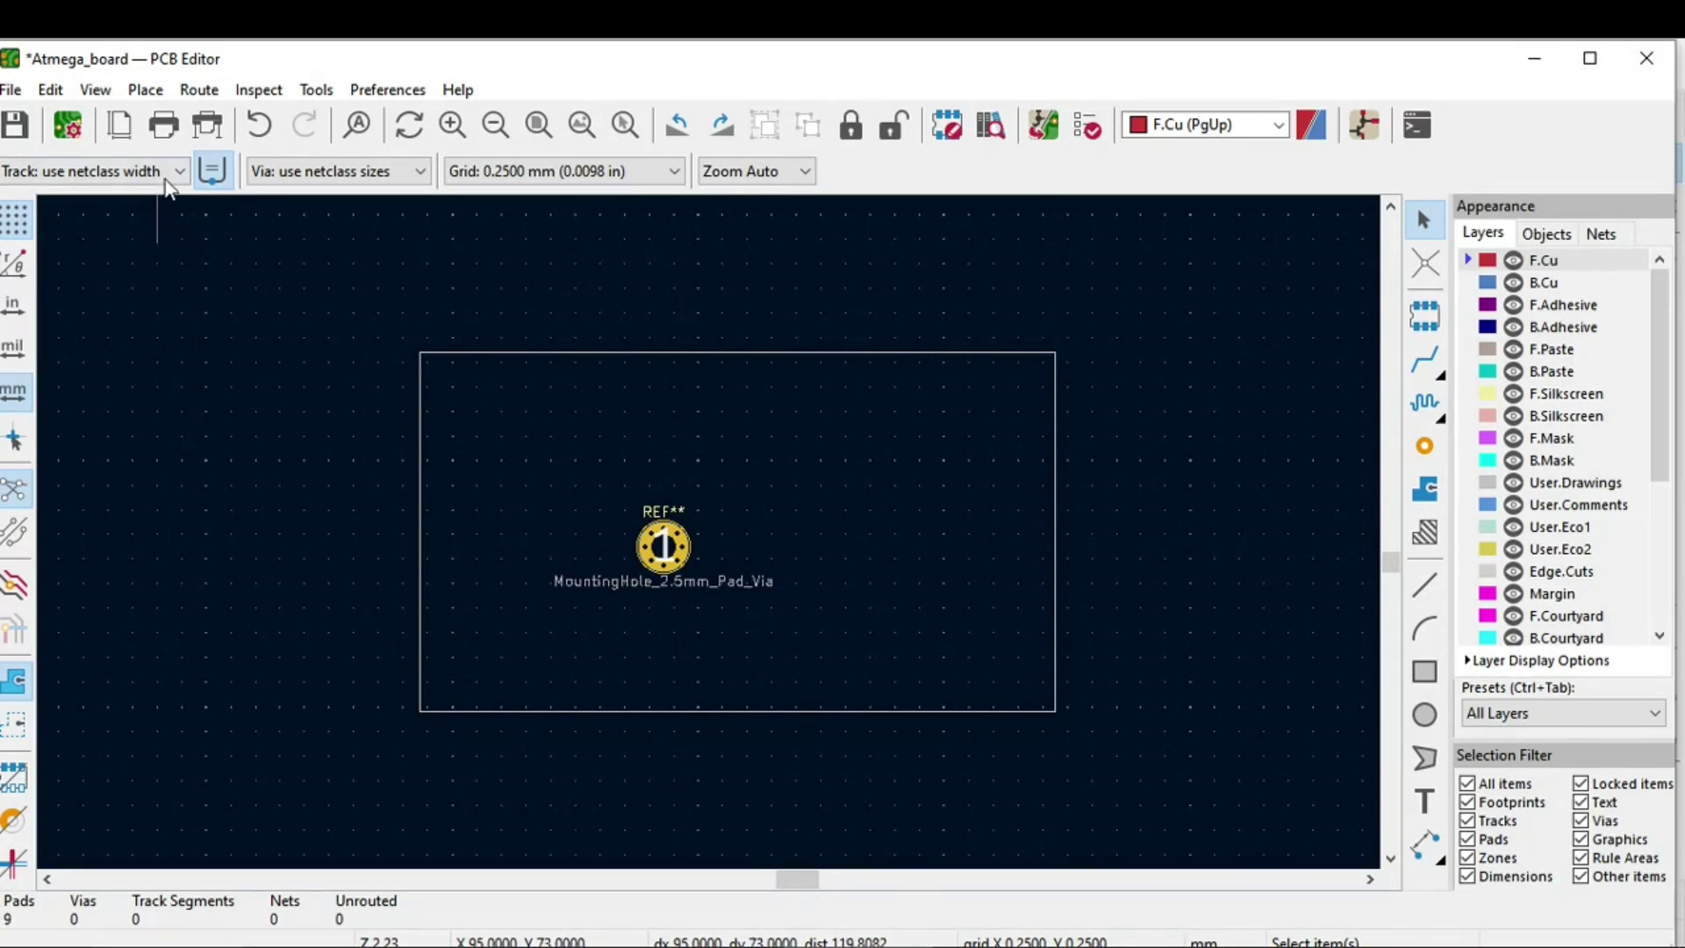
left_click(1425, 358)
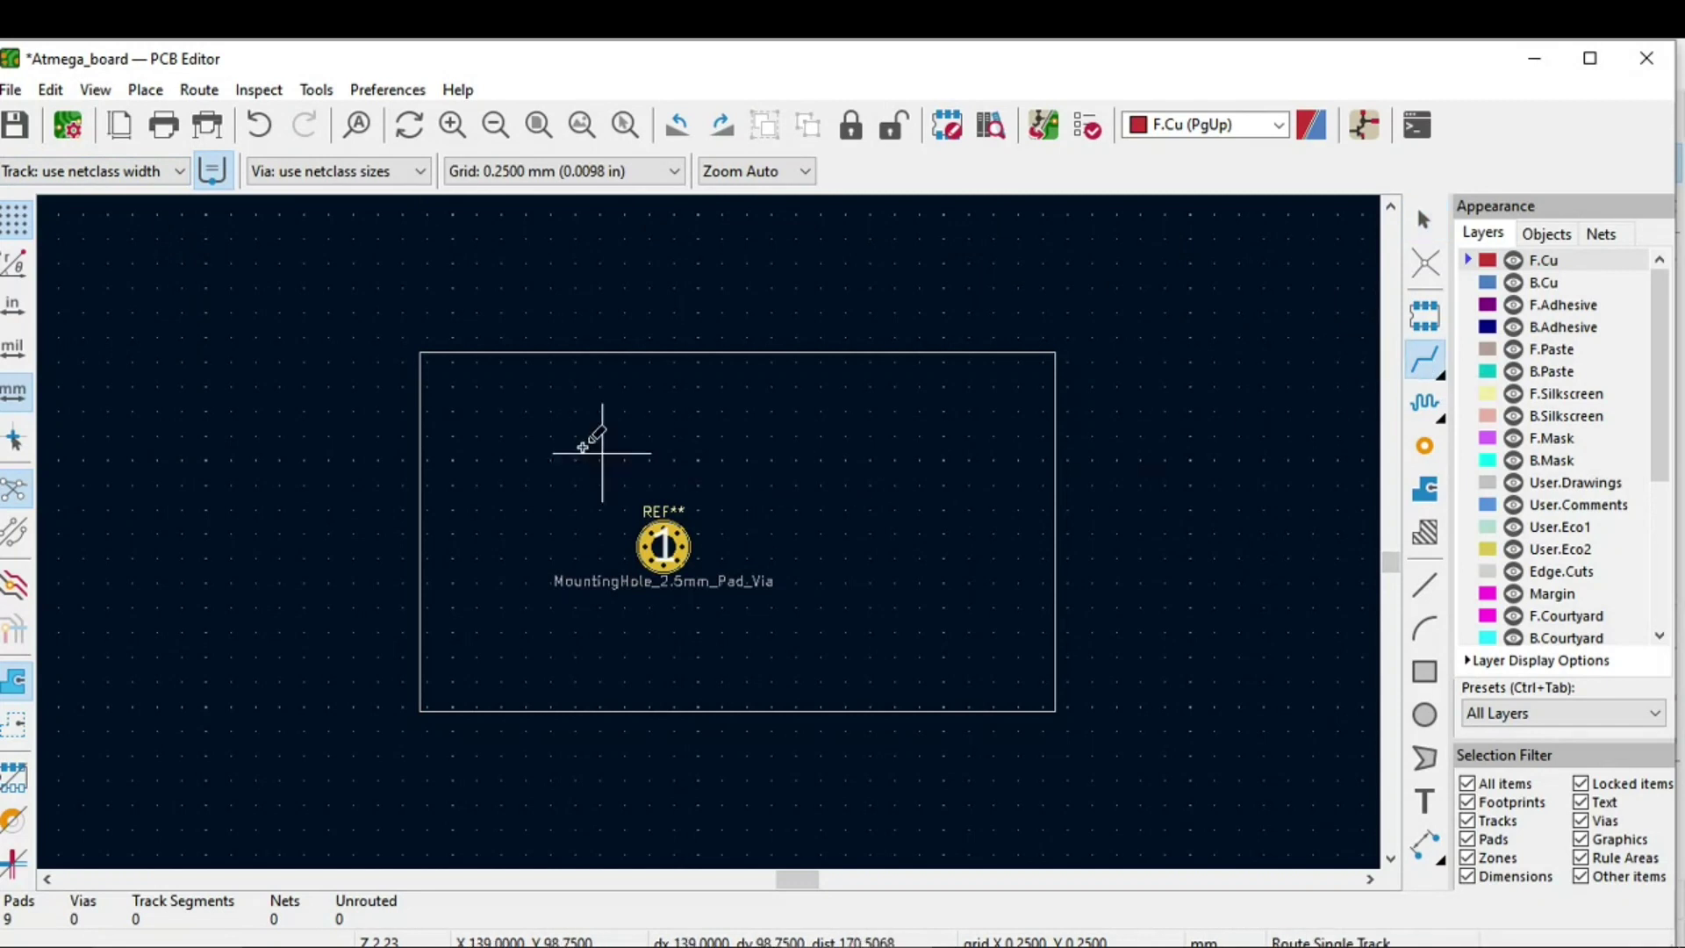
left_click(551, 431)
left_click(664, 542)
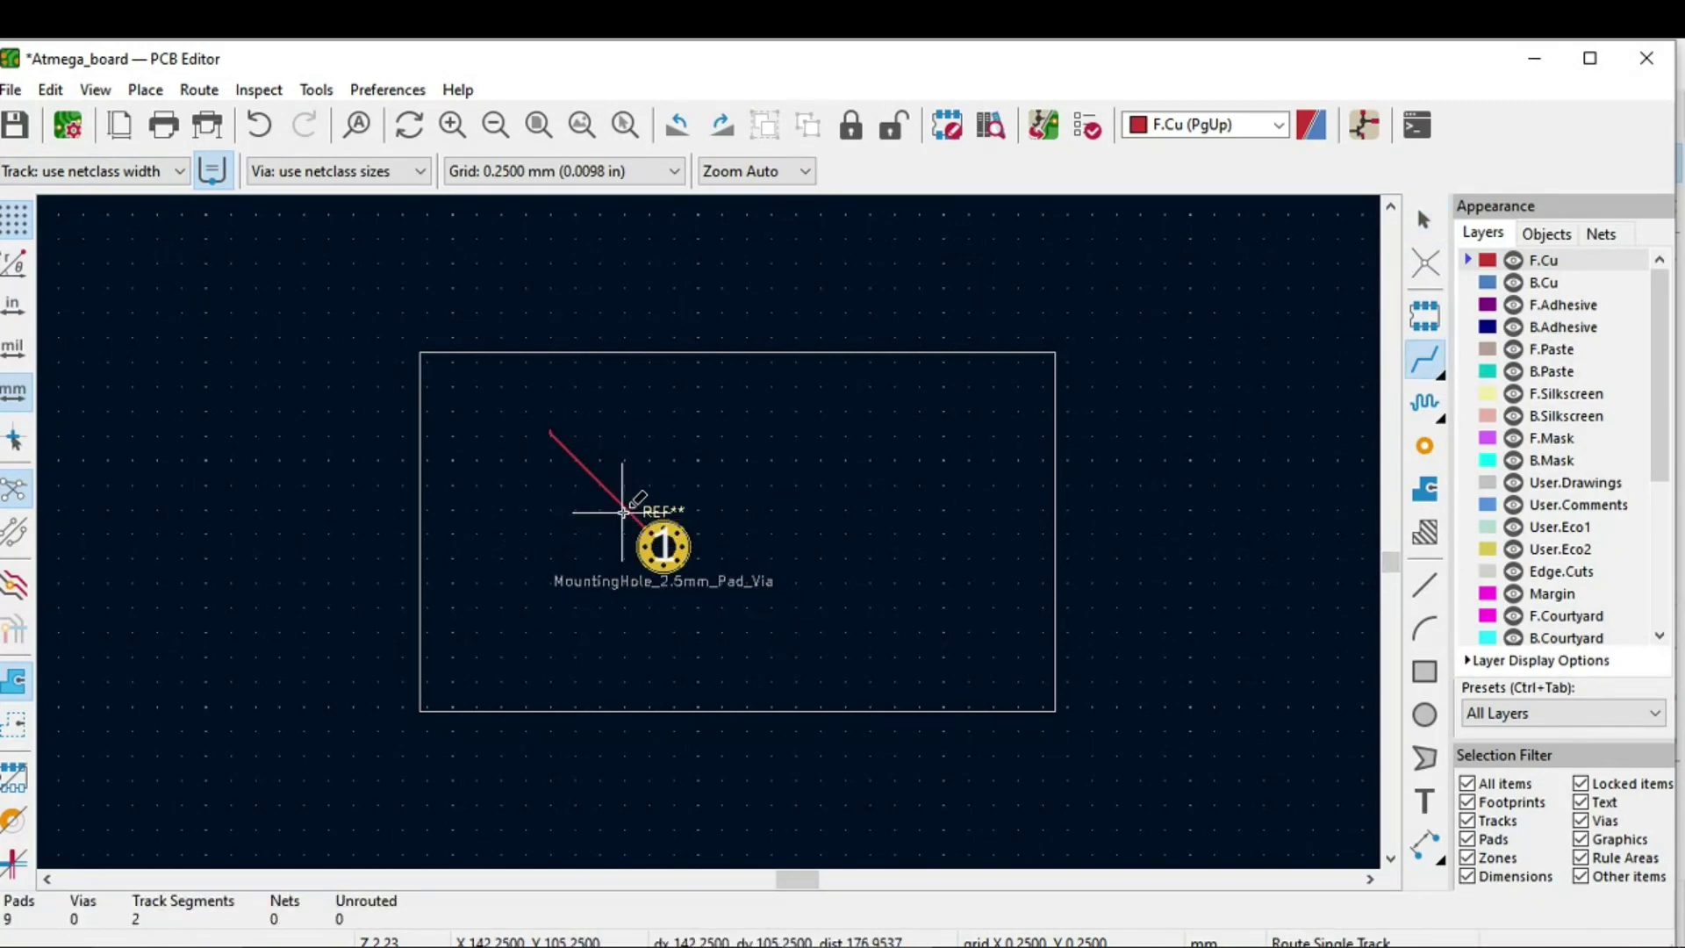
key("Escape")
Step: Add a 1 mm pre-defined track width in the board setup
left_click(176, 171)
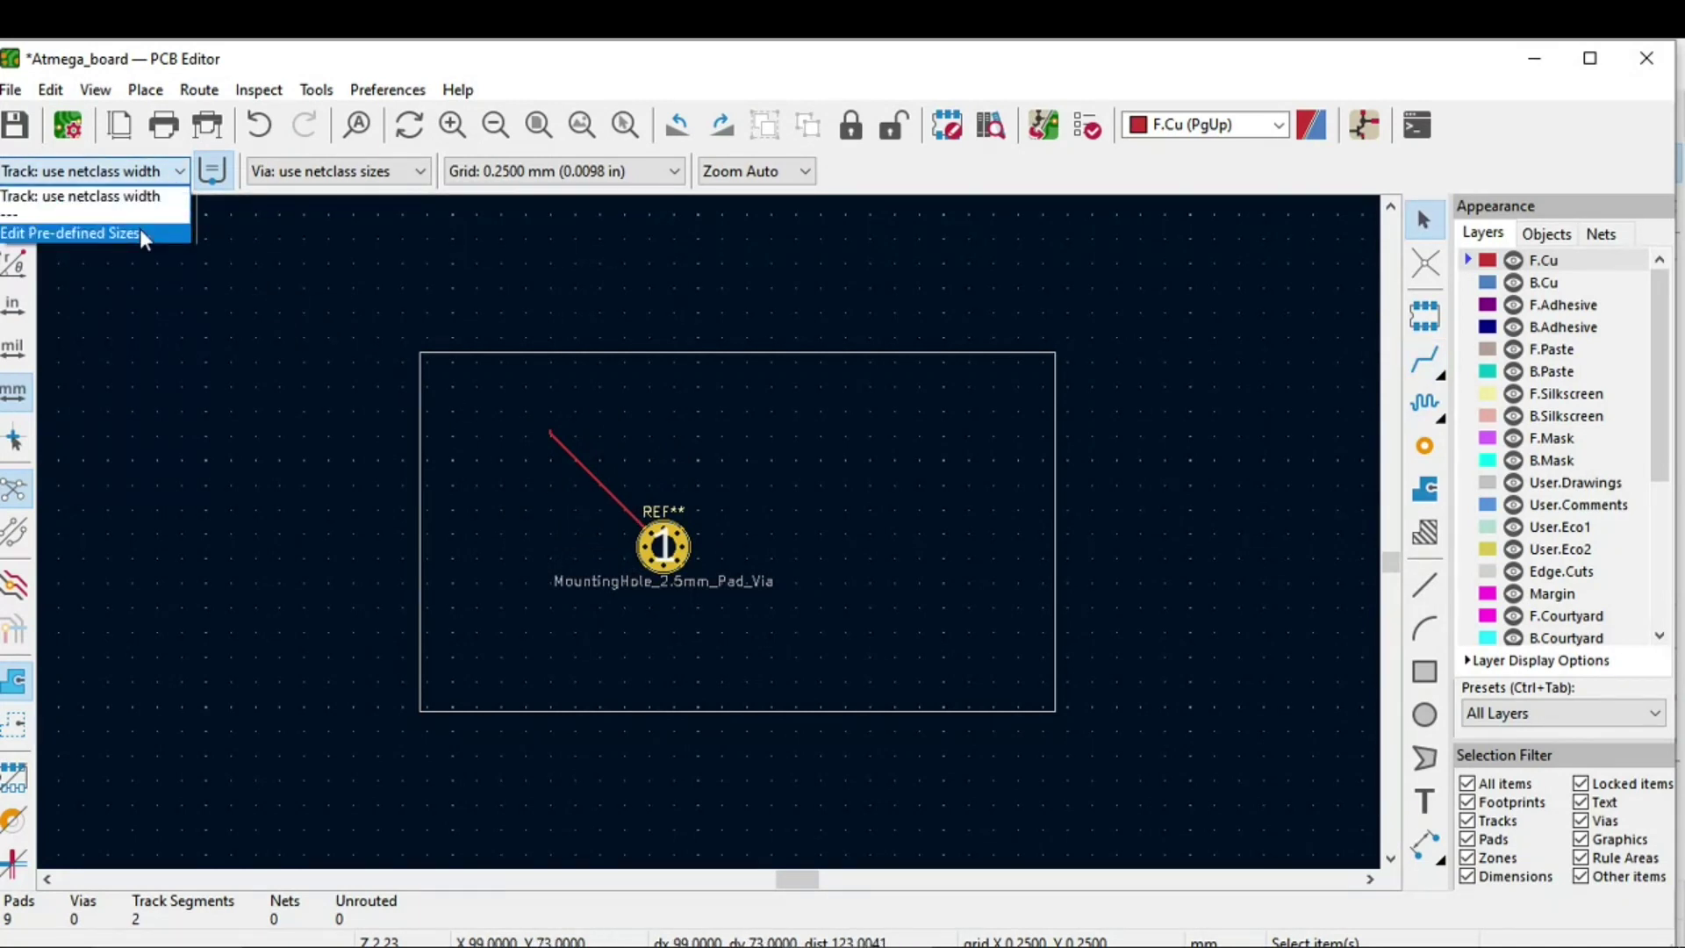
key("Up")
key("Up")
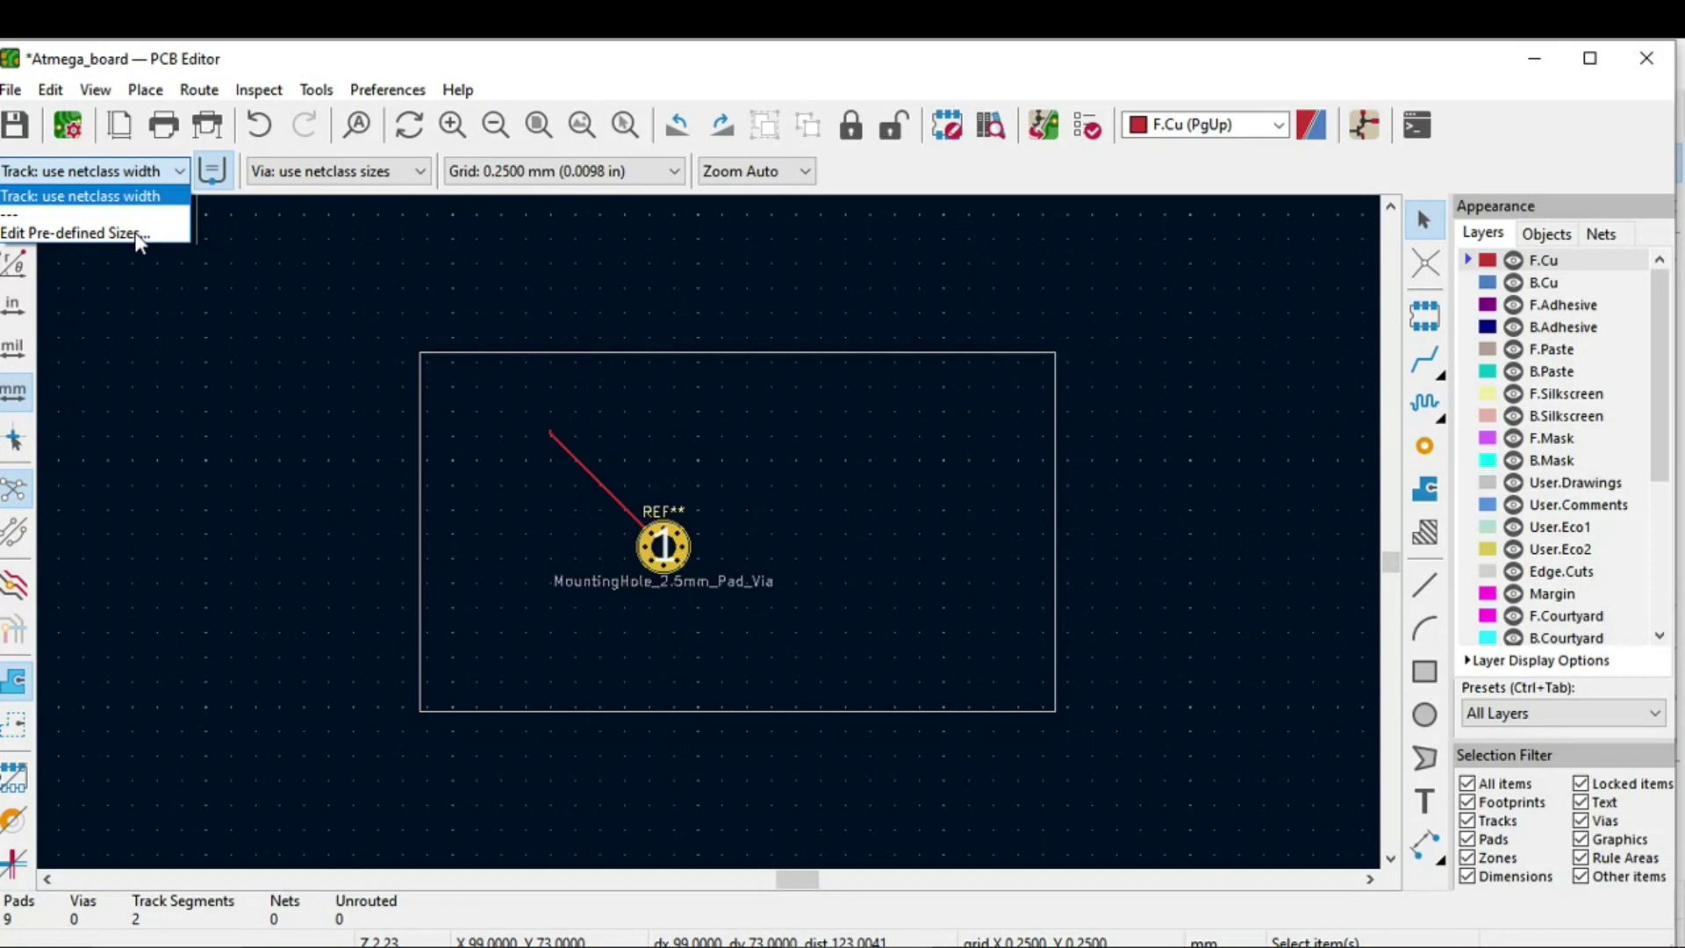
left_click(123, 233)
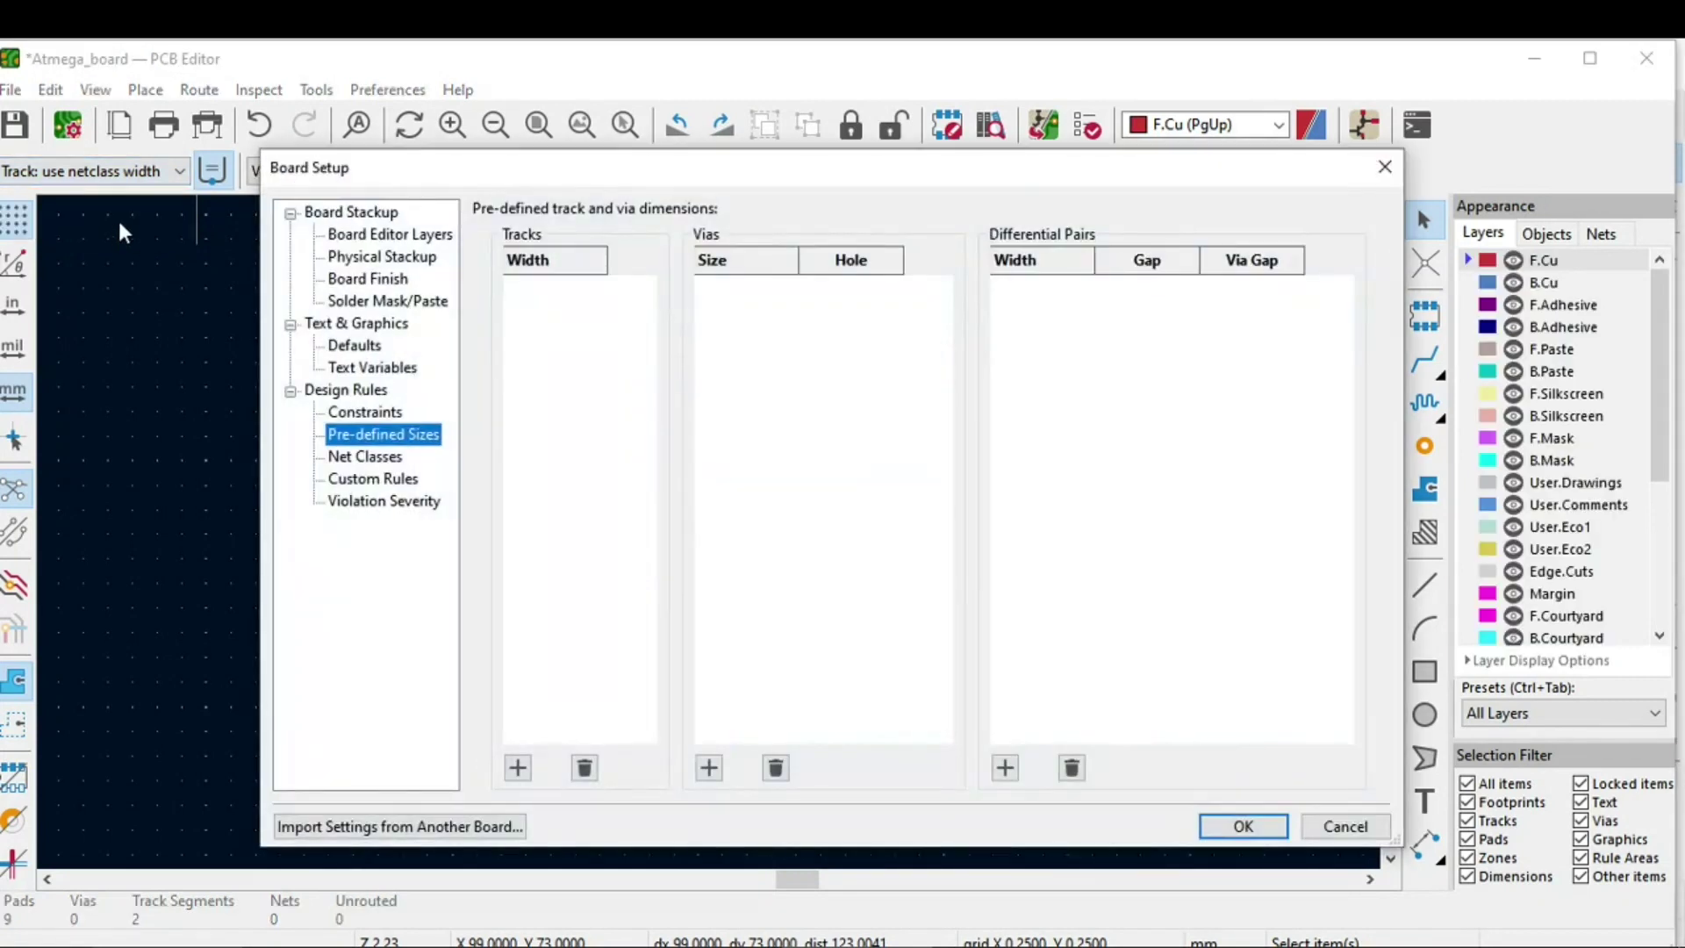
left_click(518, 768)
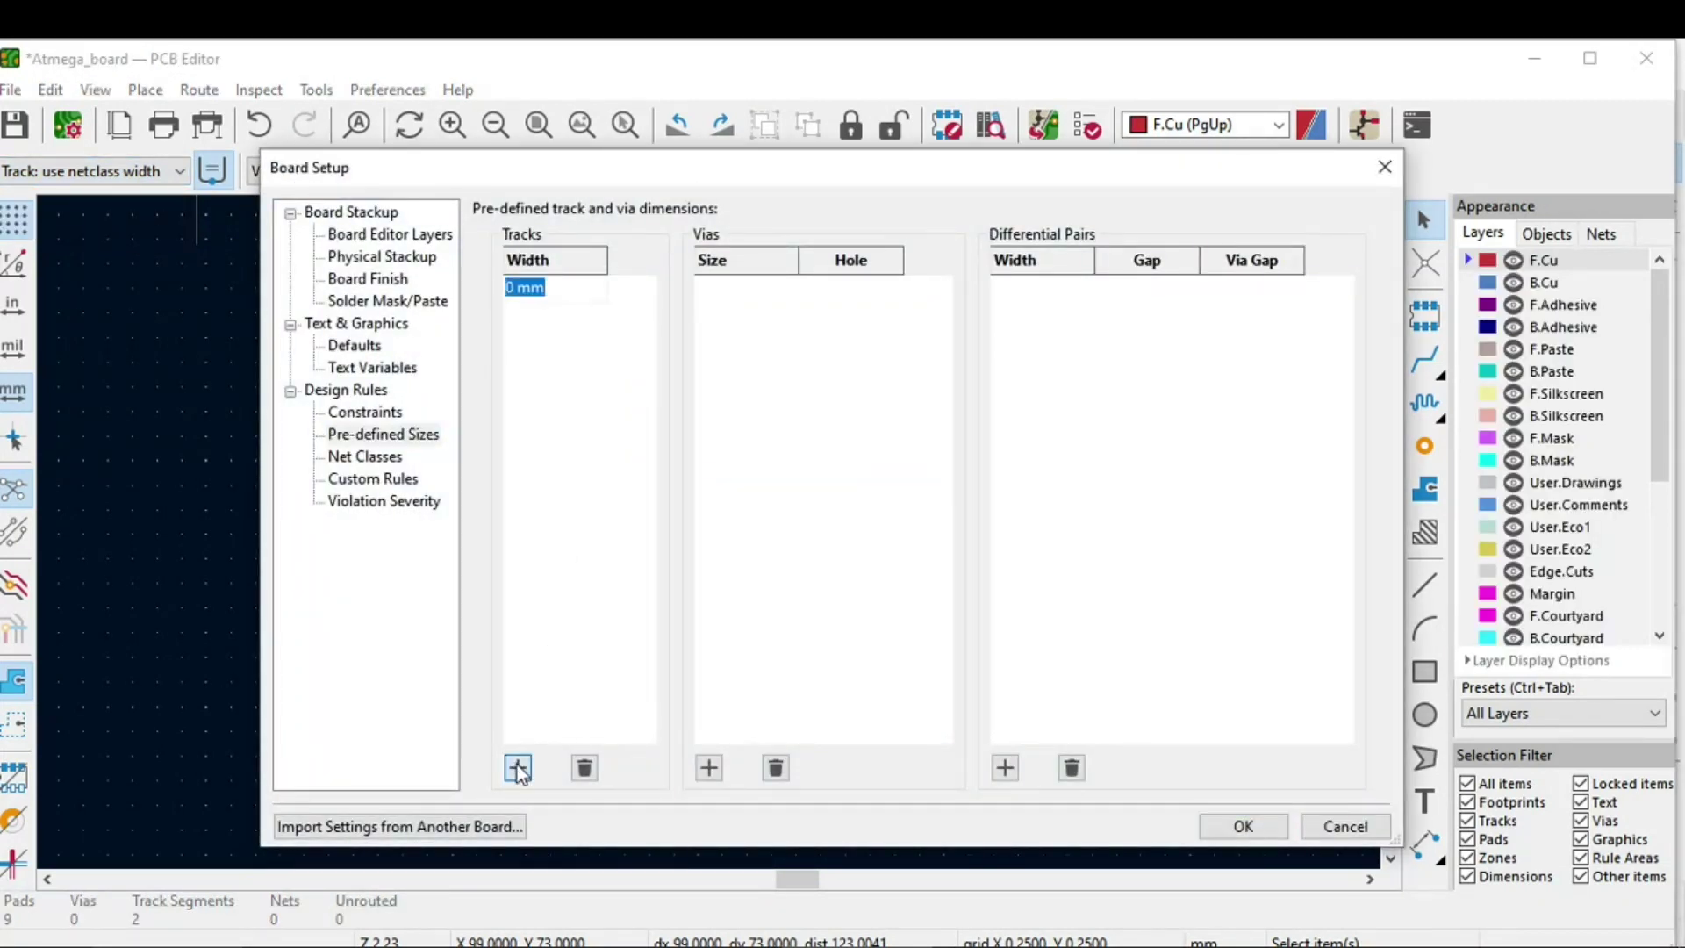
type("1")
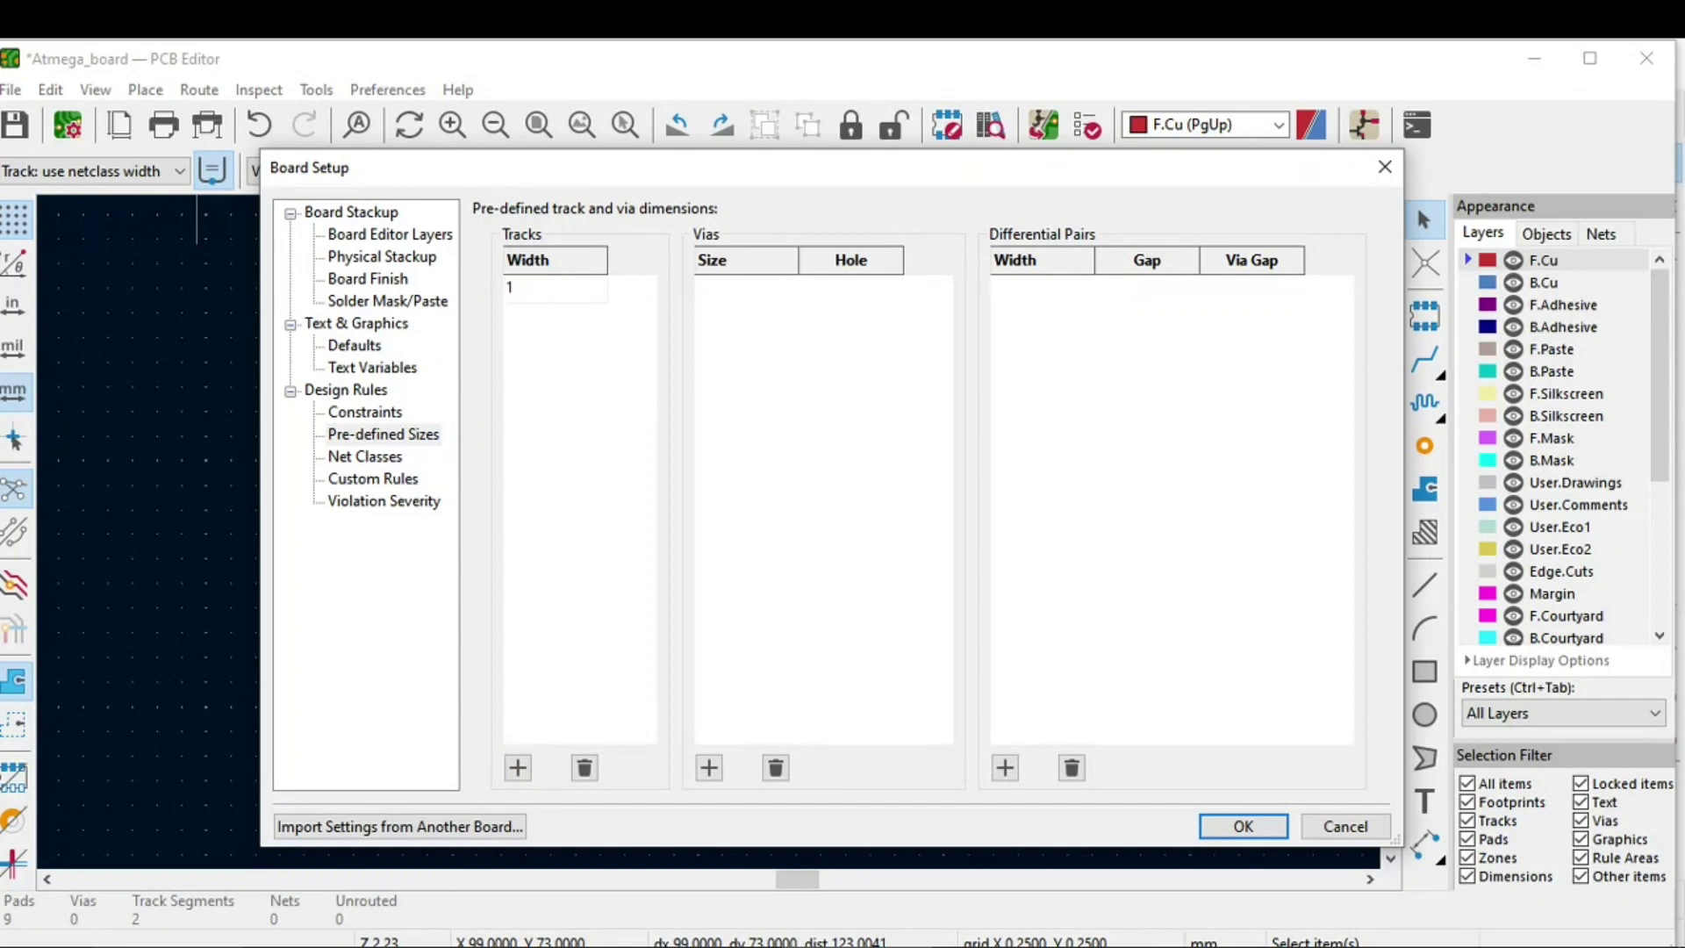
type("mm")
key("Return")
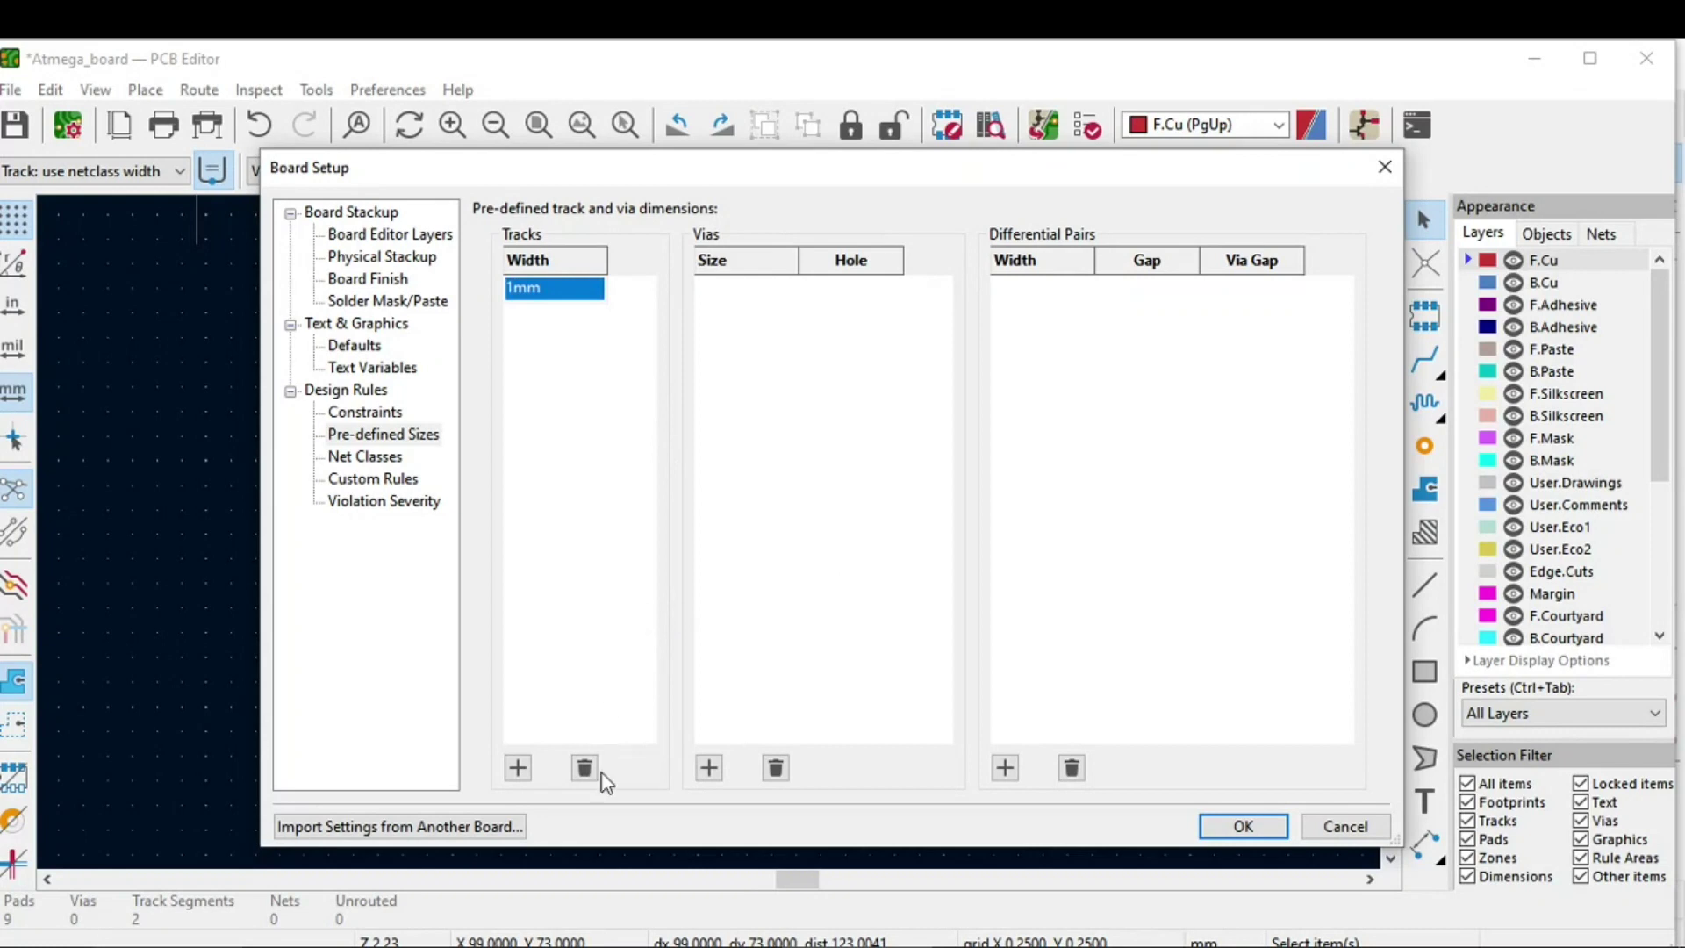
left_click(1237, 826)
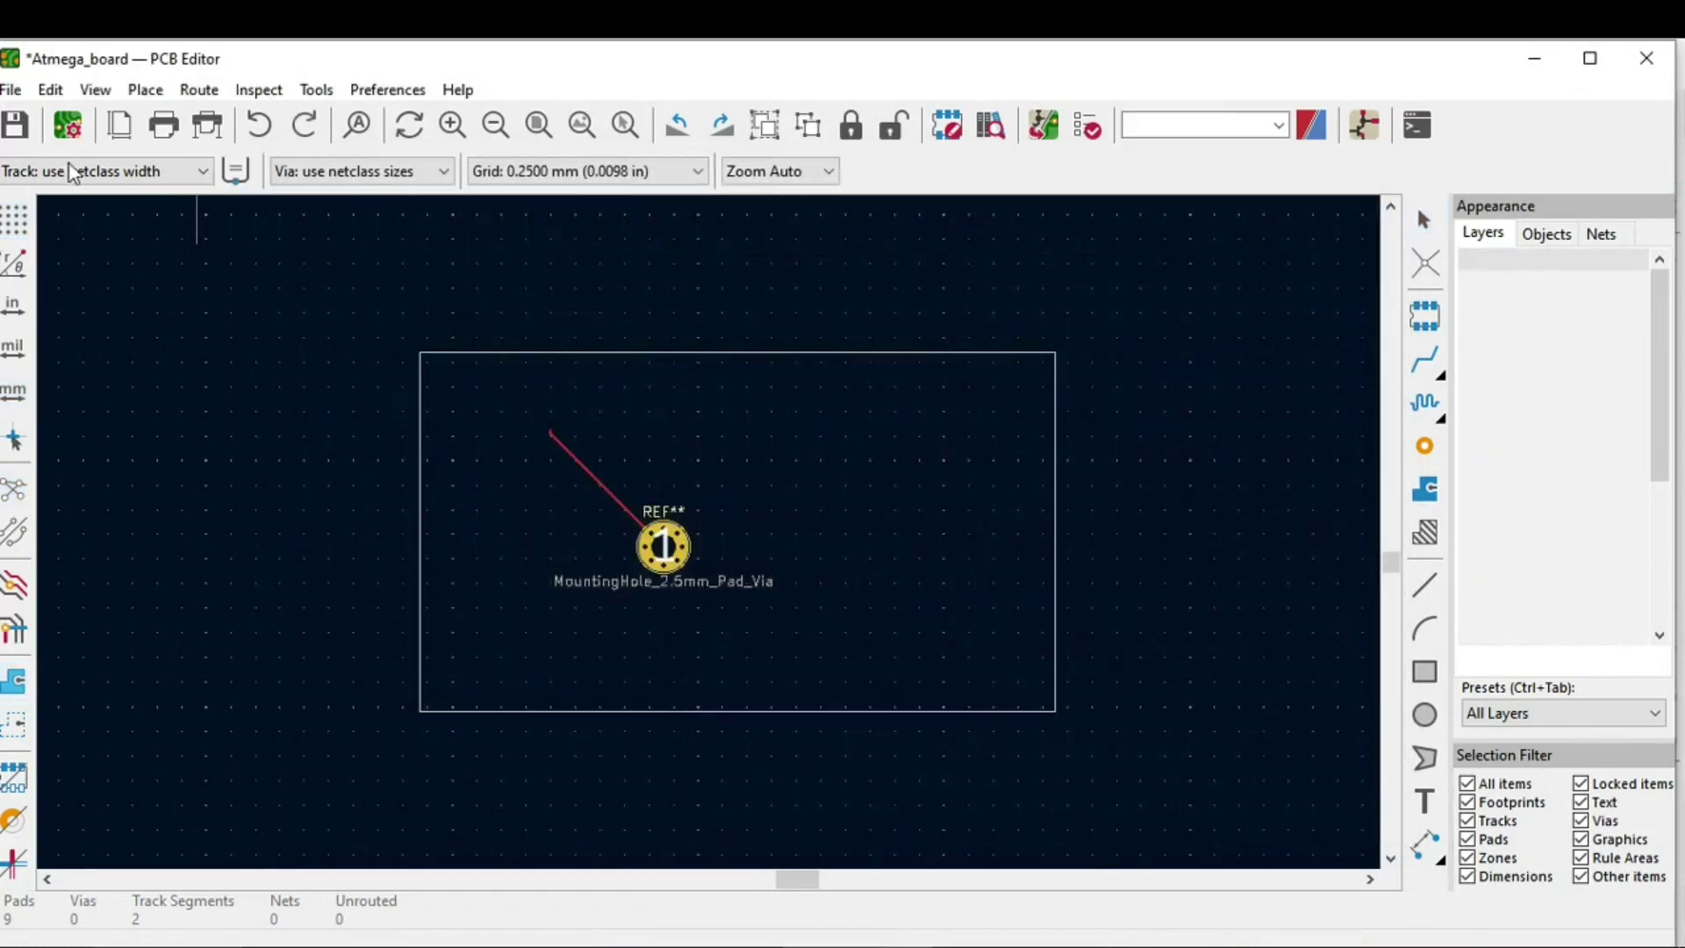
Step: Route a 1 mm wide track on F.Cu from the area right of the mounting hole to its pad
left_click(106, 171)
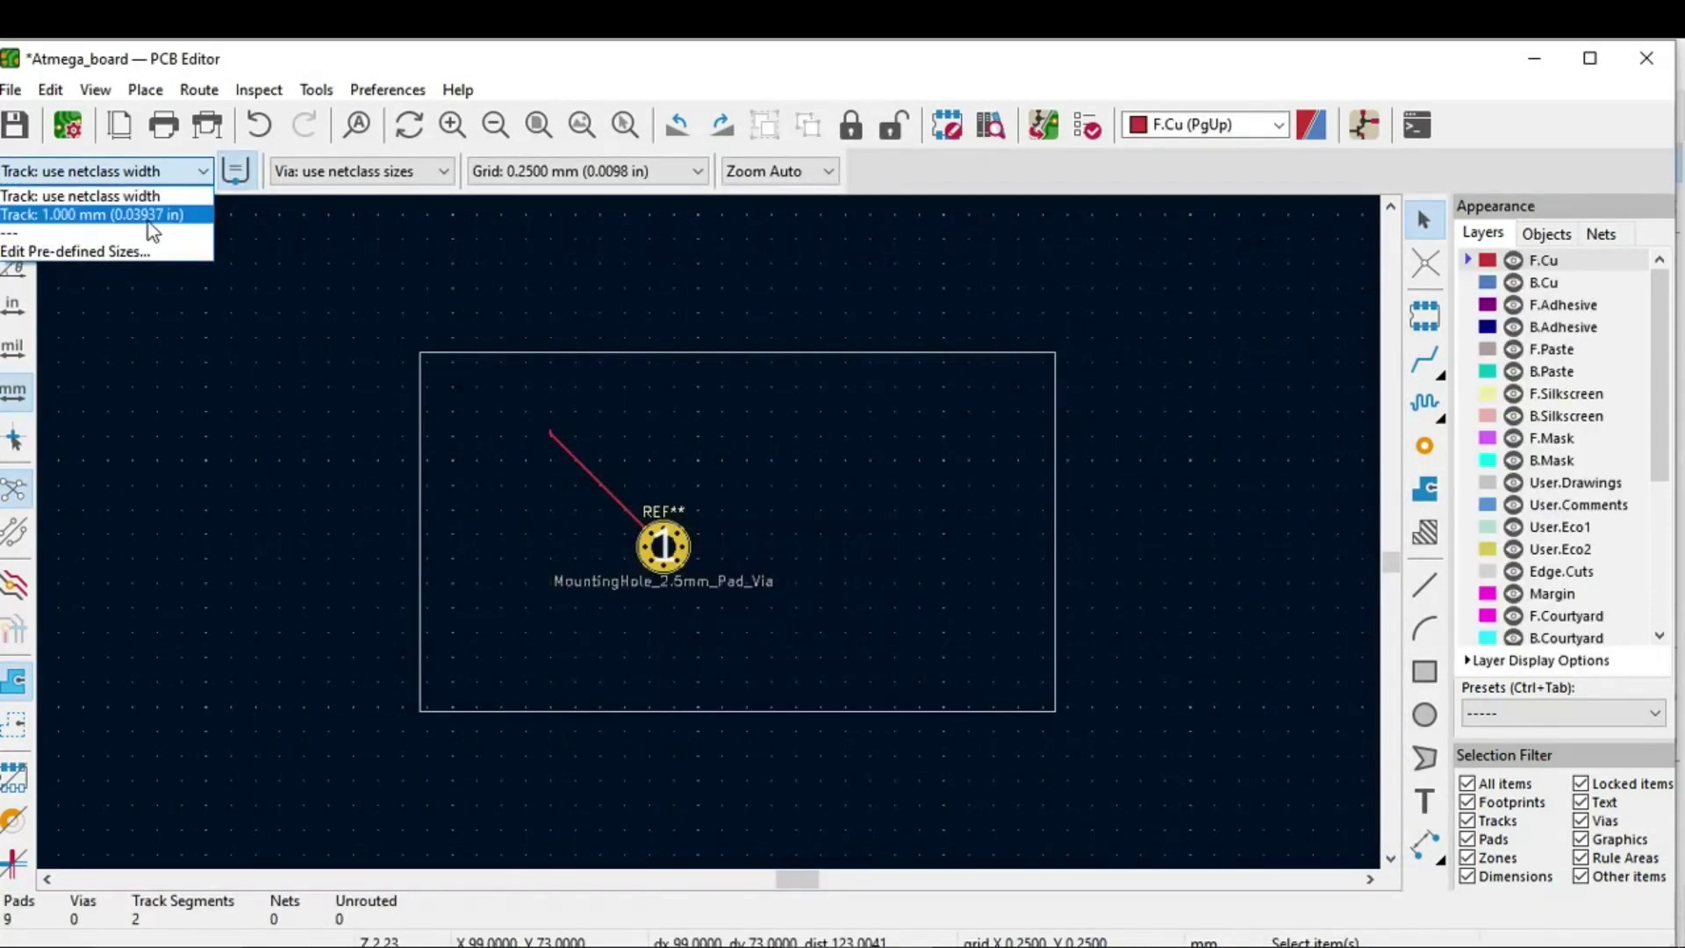
left_click(91, 215)
left_click(663, 551)
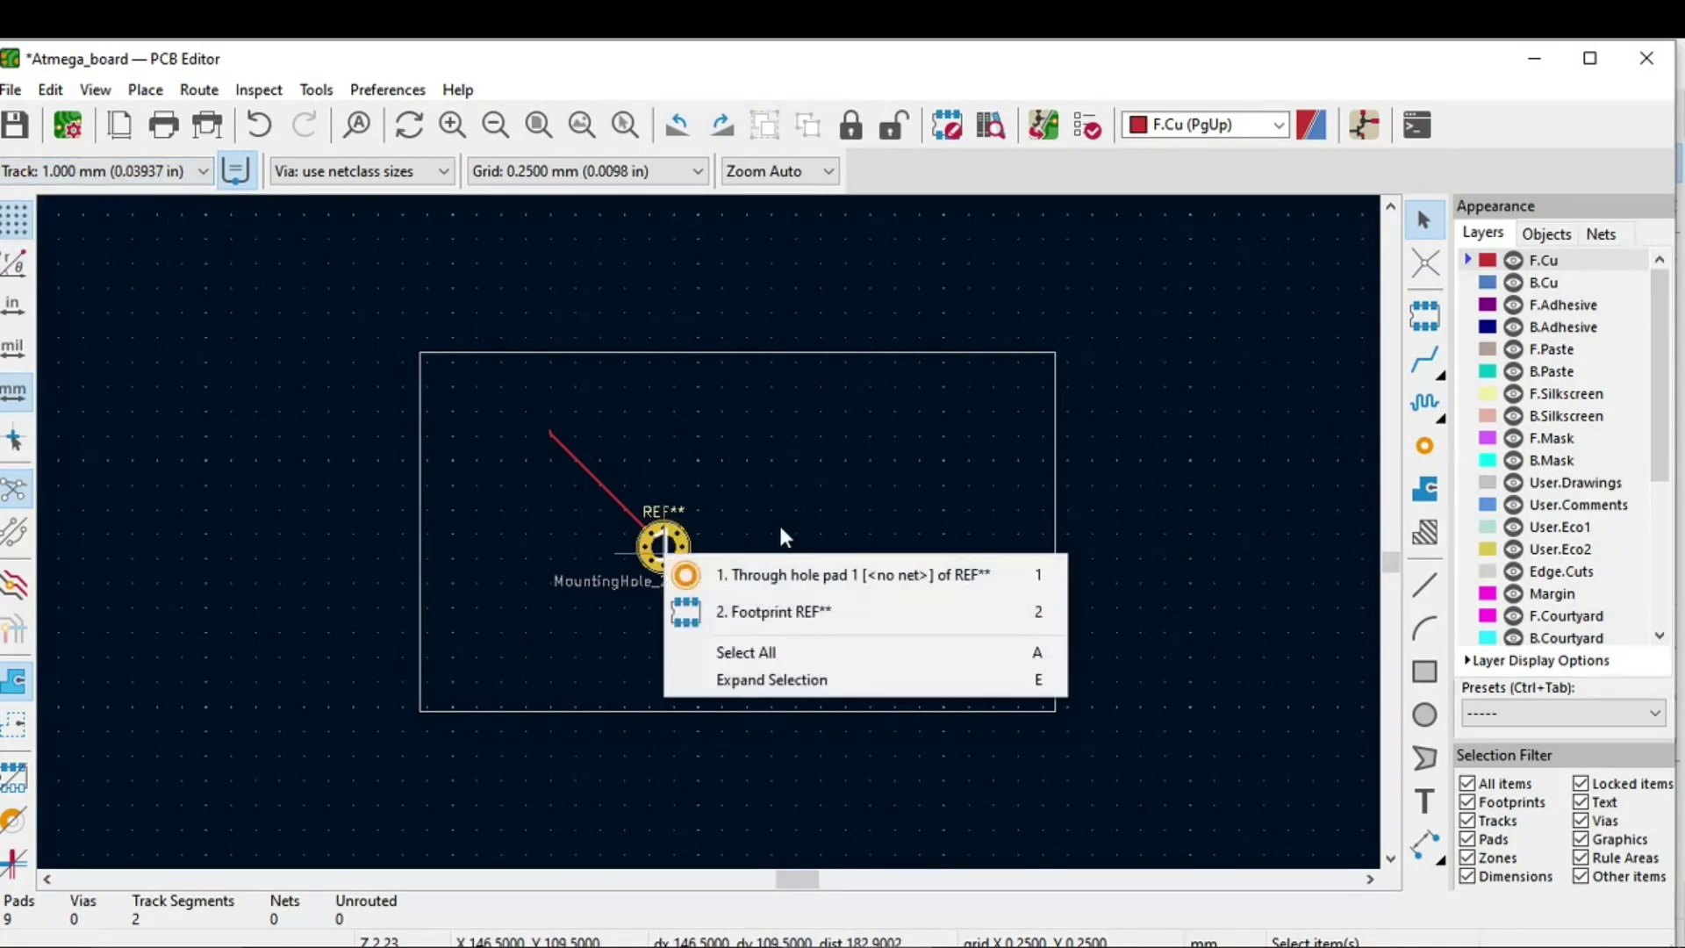
left_click(816, 546)
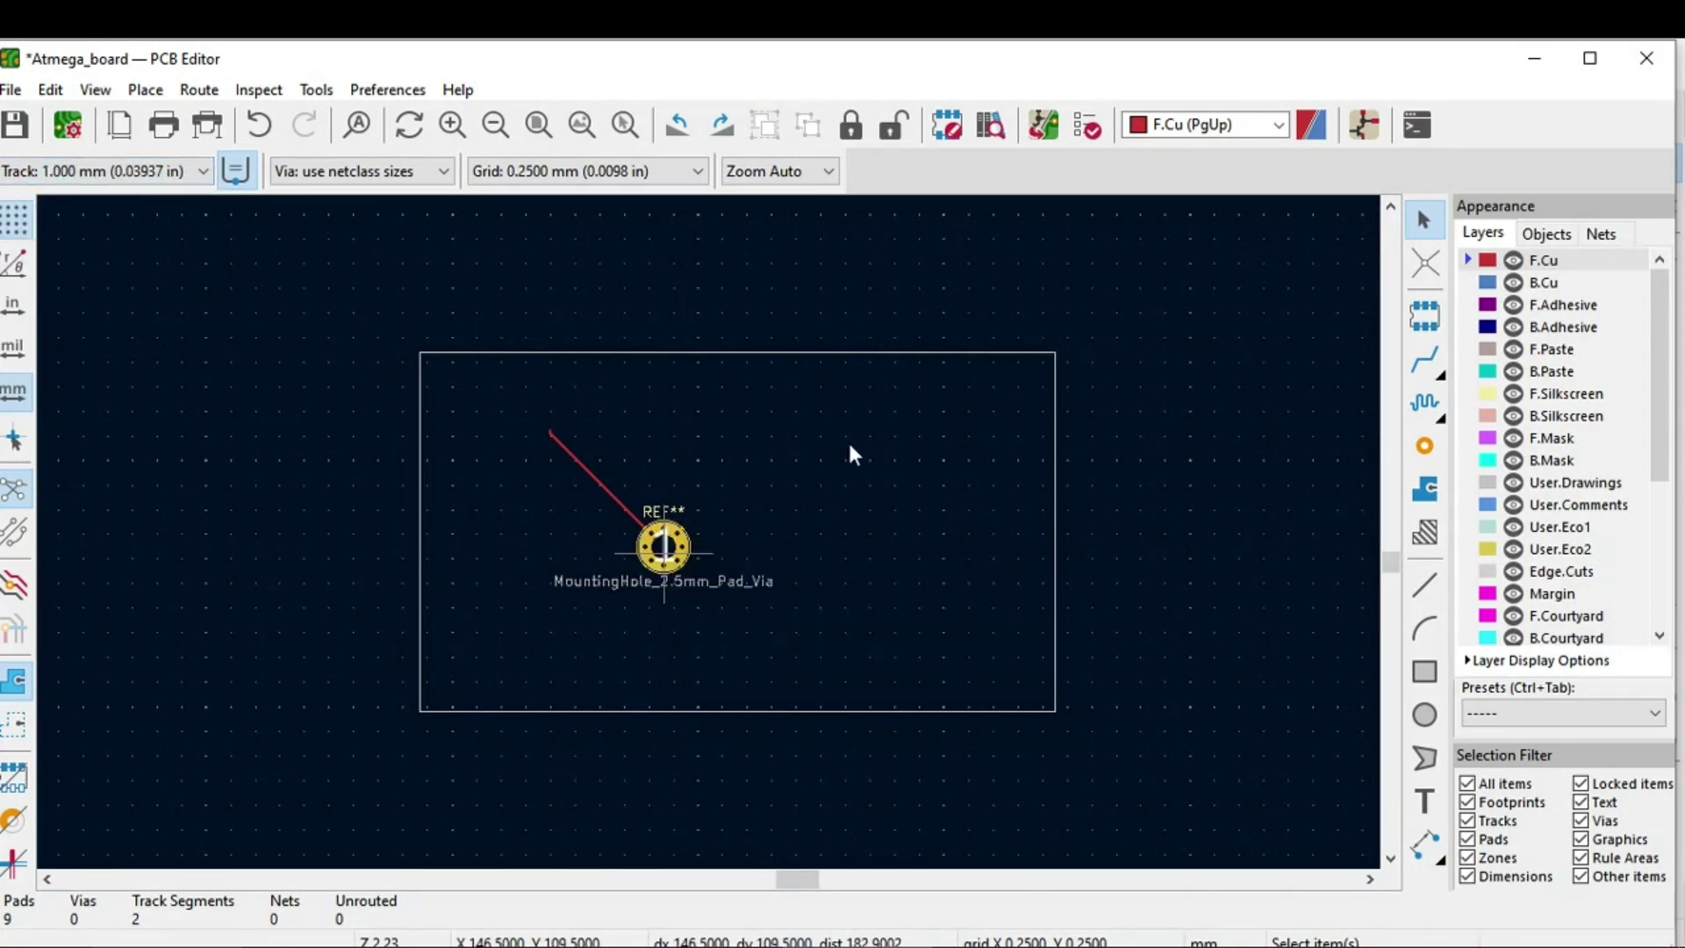
left_click(1437, 370)
left_click(835, 483)
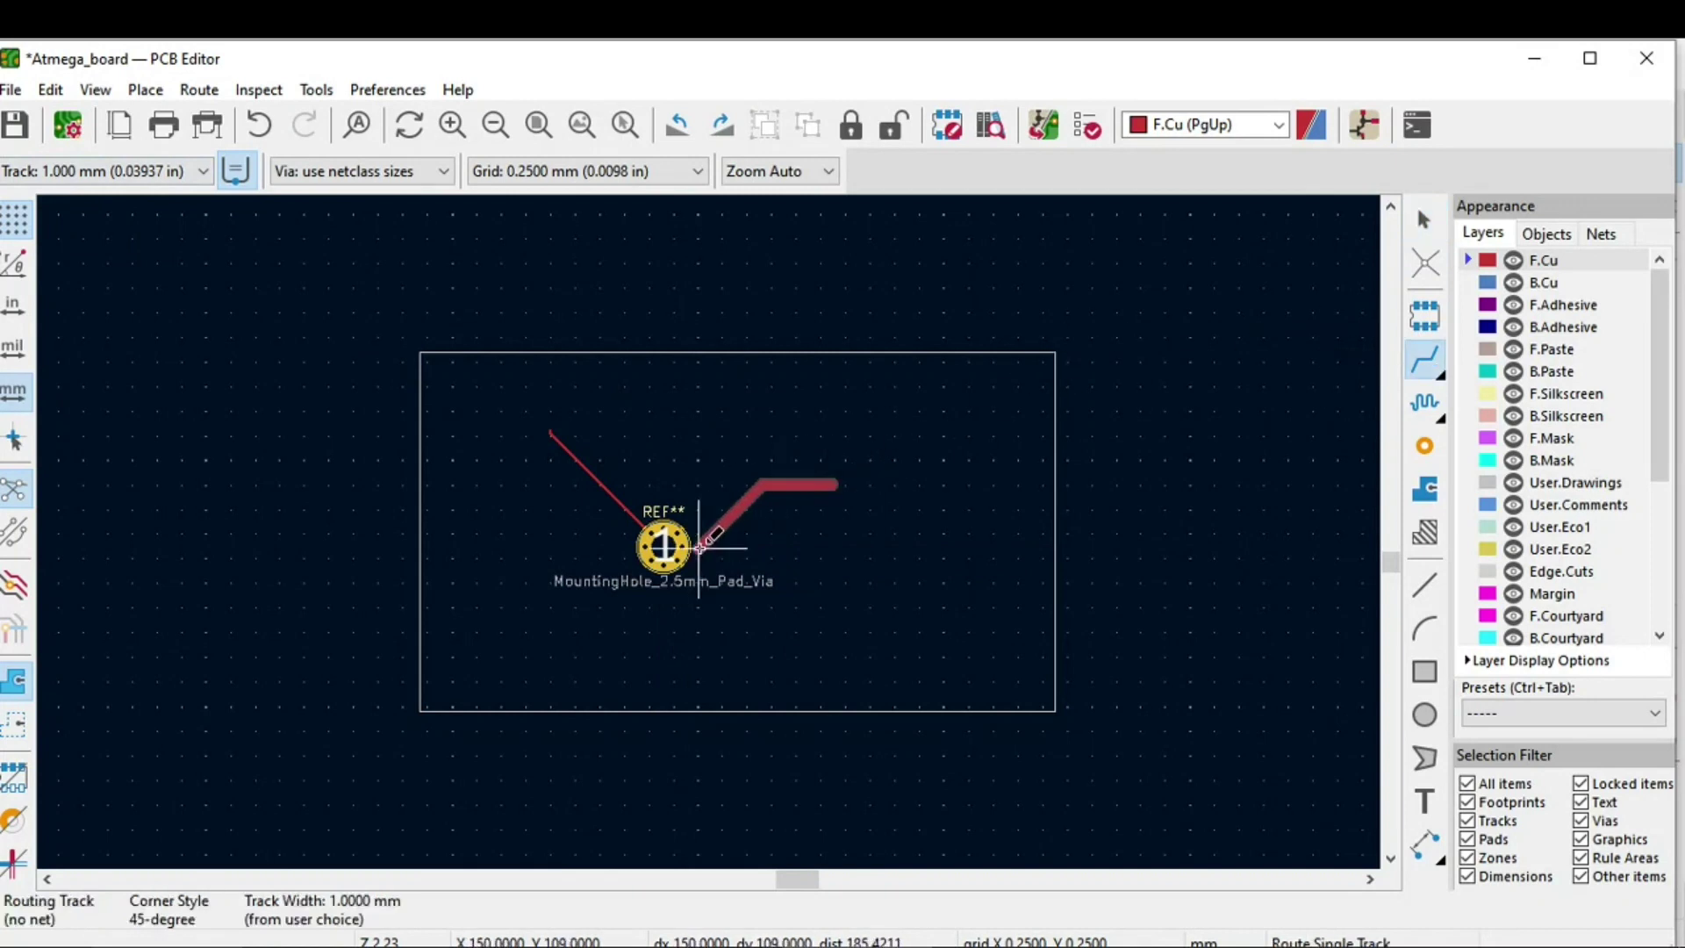
left_click(665, 547)
scroll(666, 547, "up", 5)
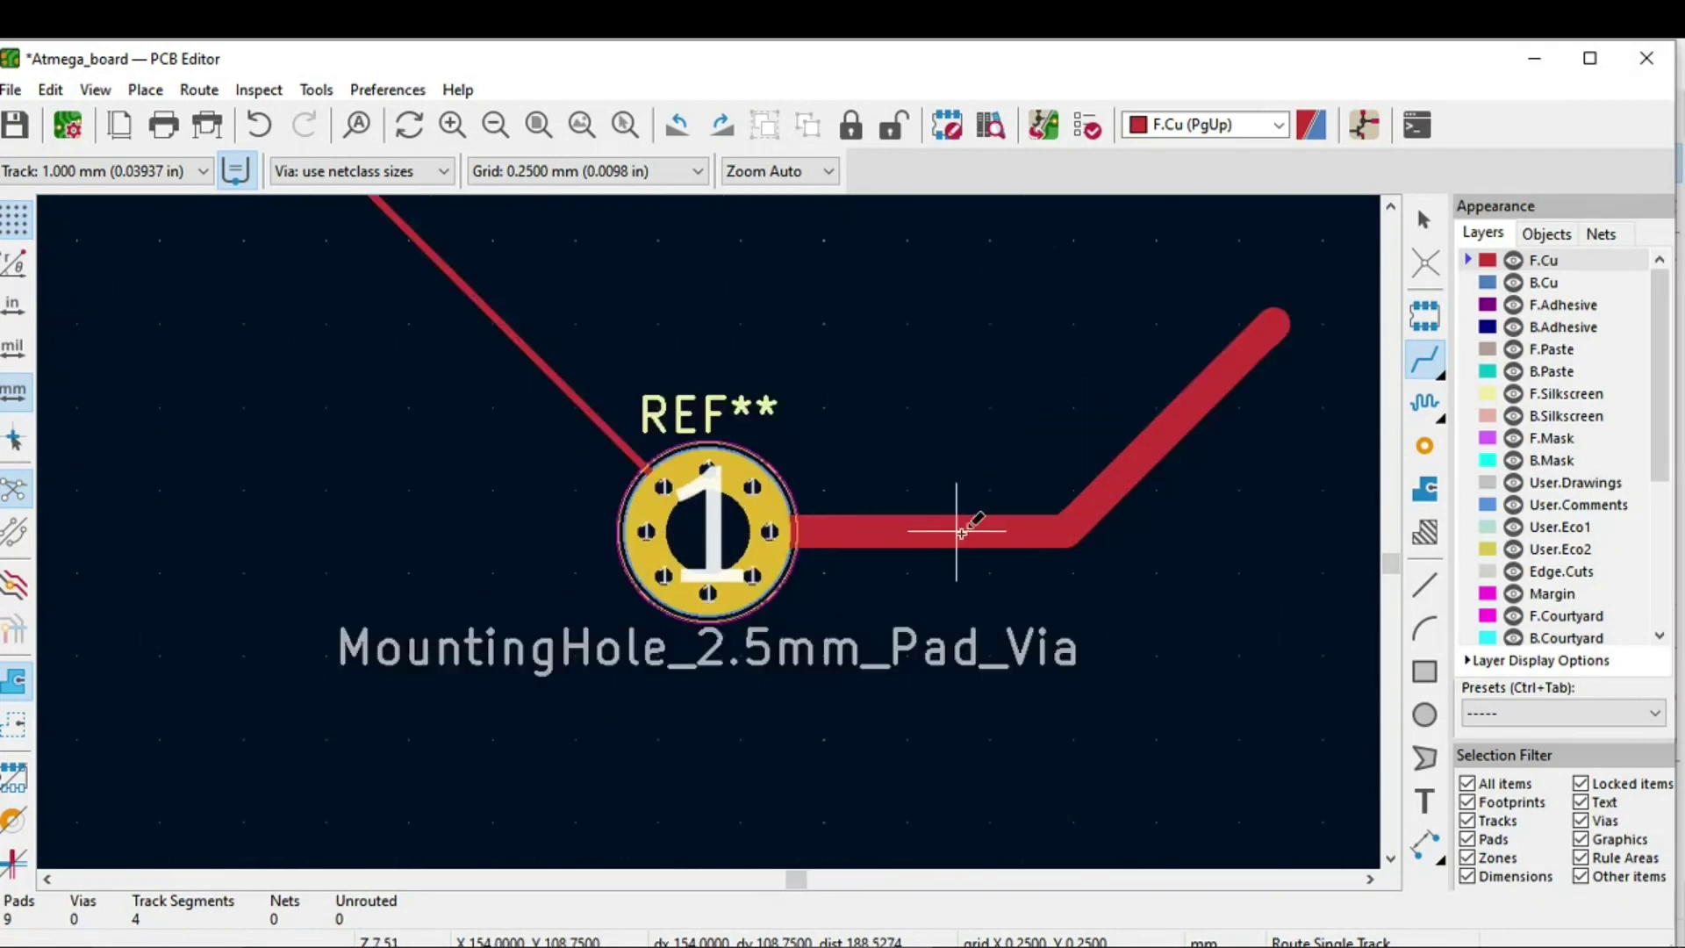
scroll(708, 531, "down", 3)
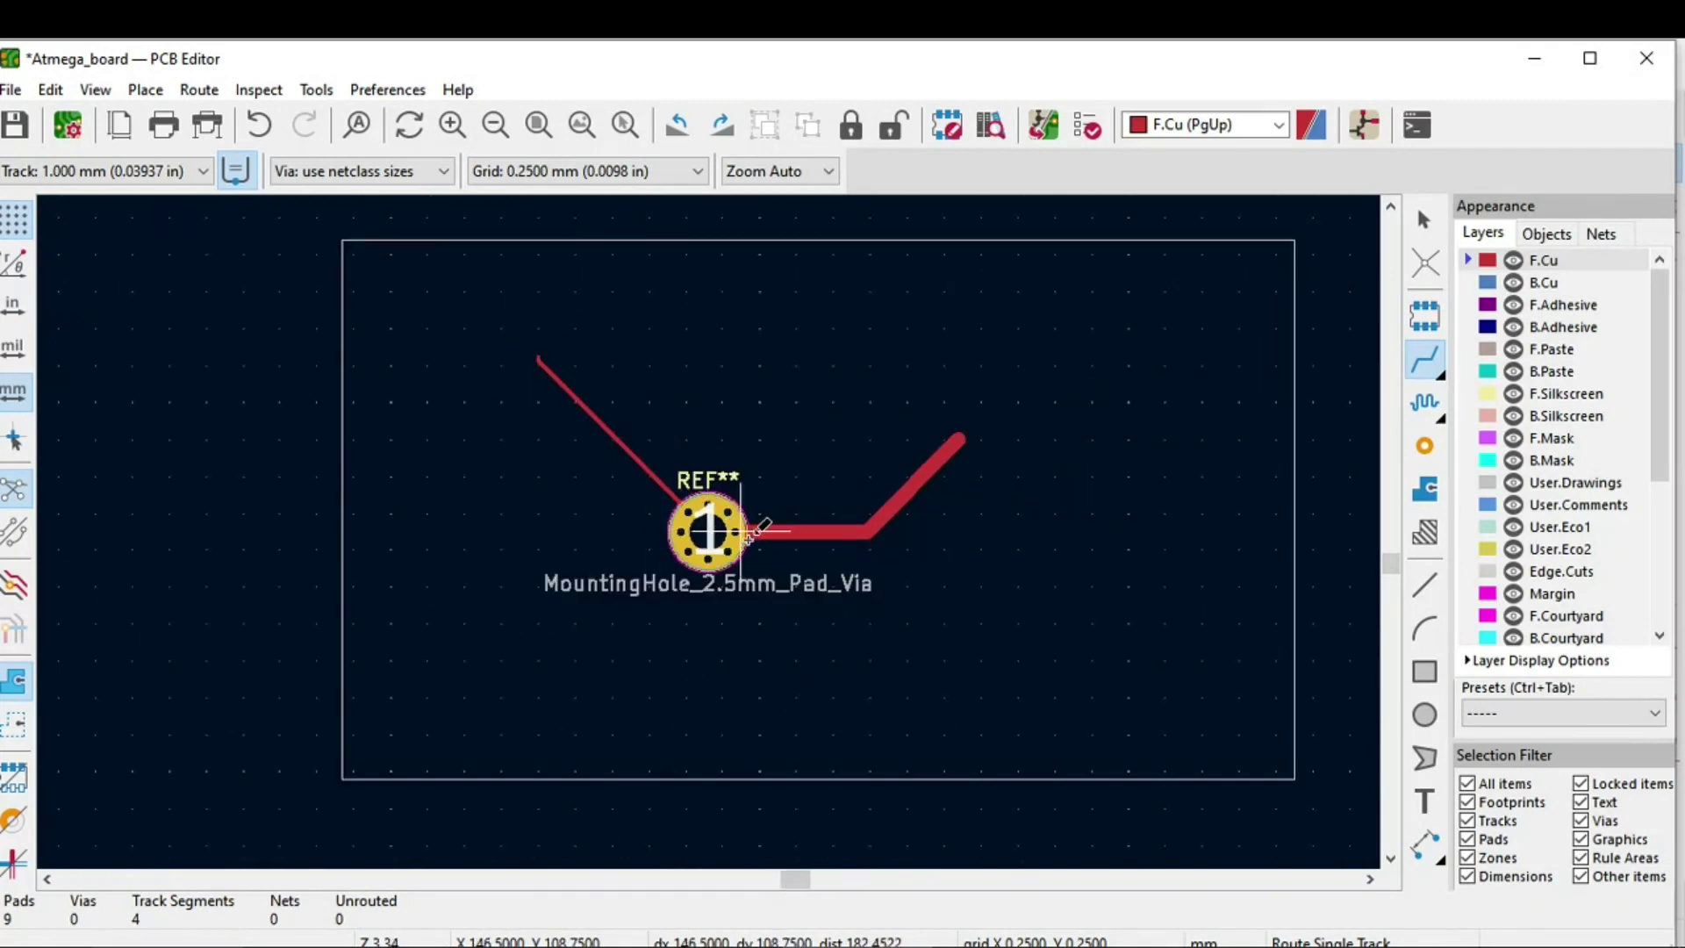
key("Escape")
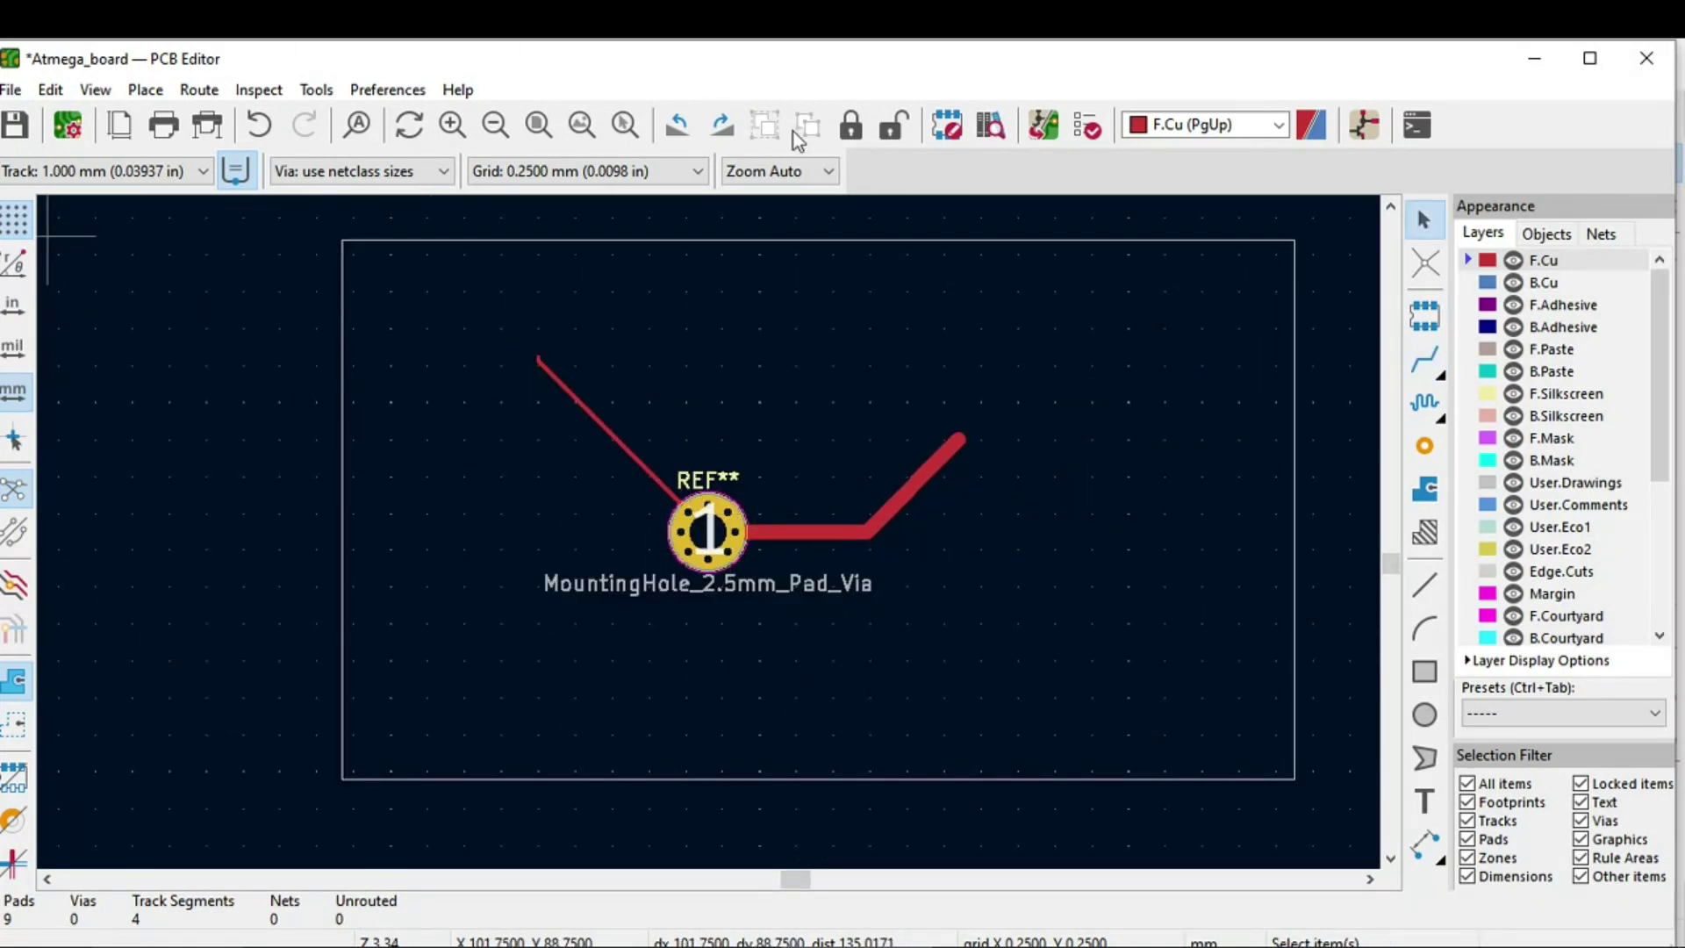